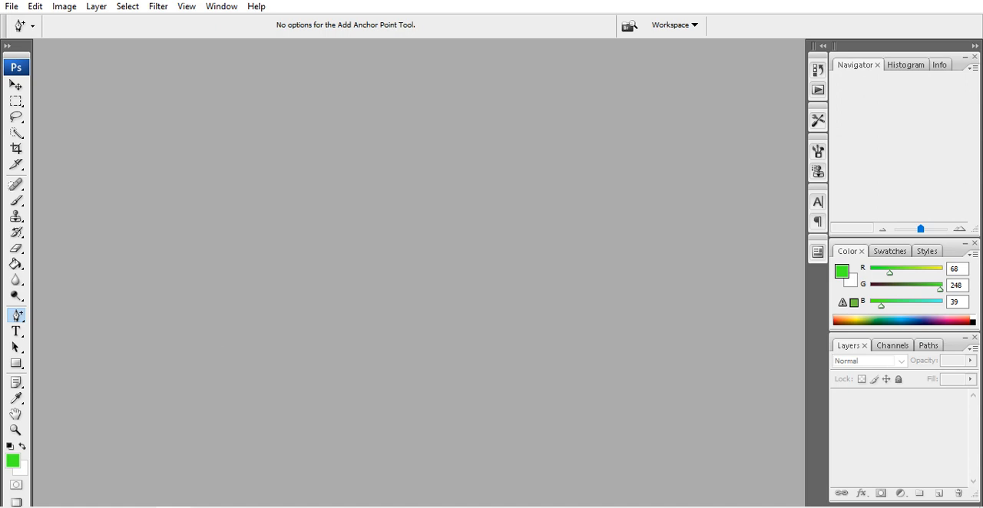
# Start a new document with the Custom preset, measured in inches, and set its width to 3.5 inches
pyautogui.click(13, 7)
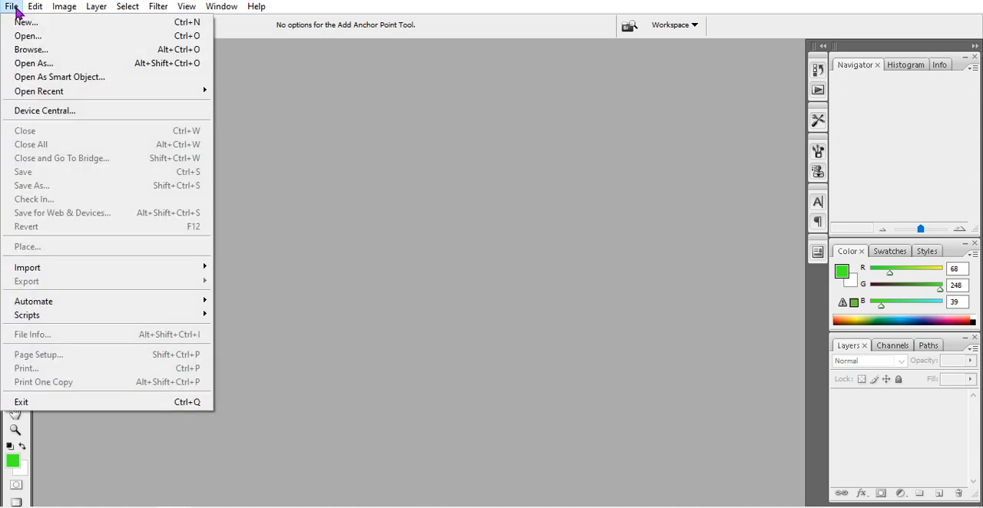
pyautogui.click(73, 22)
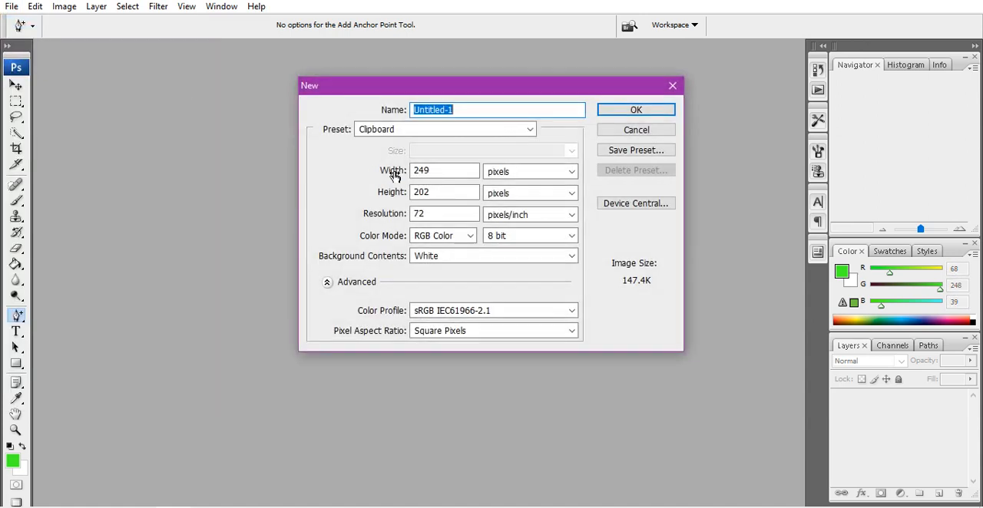
pyautogui.click(566, 170)
pyautogui.click(565, 196)
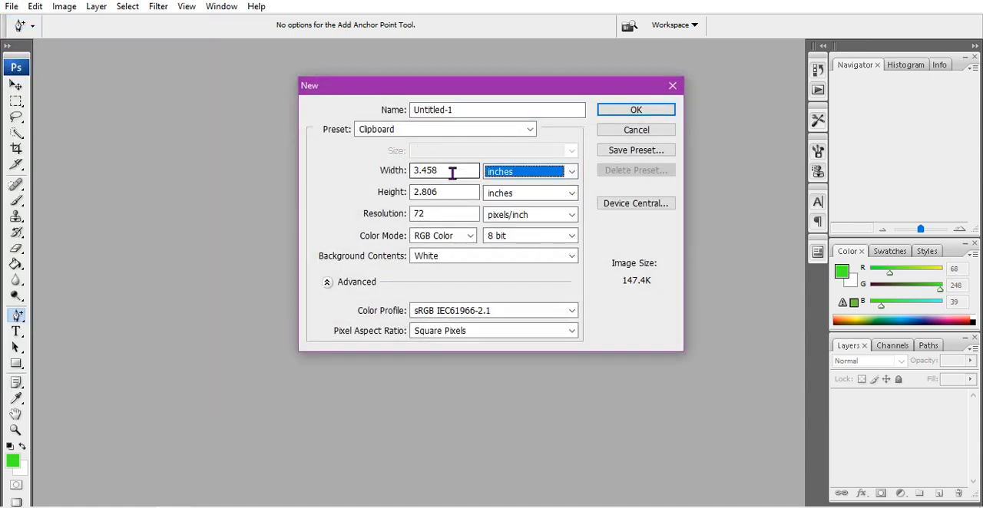
pyautogui.doubleClick(452, 171)
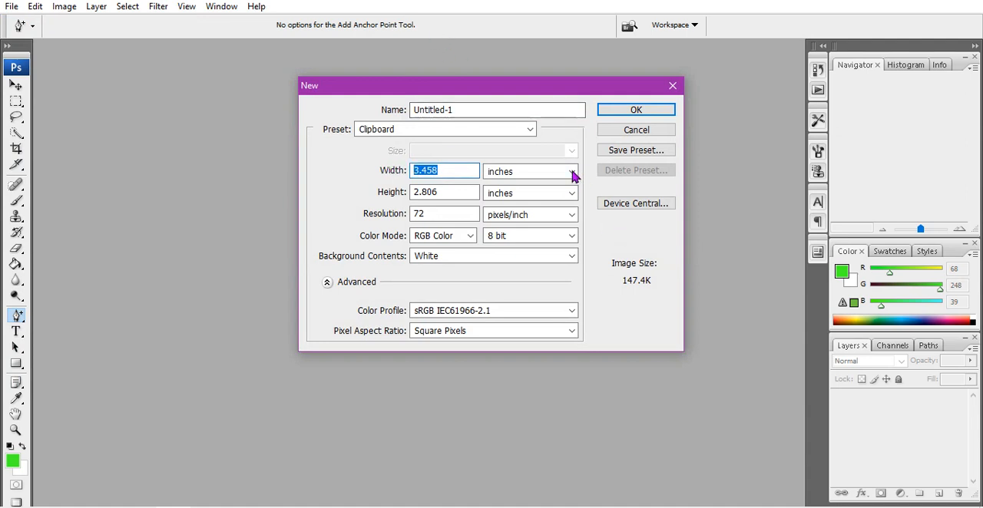
pyautogui.click(529, 129)
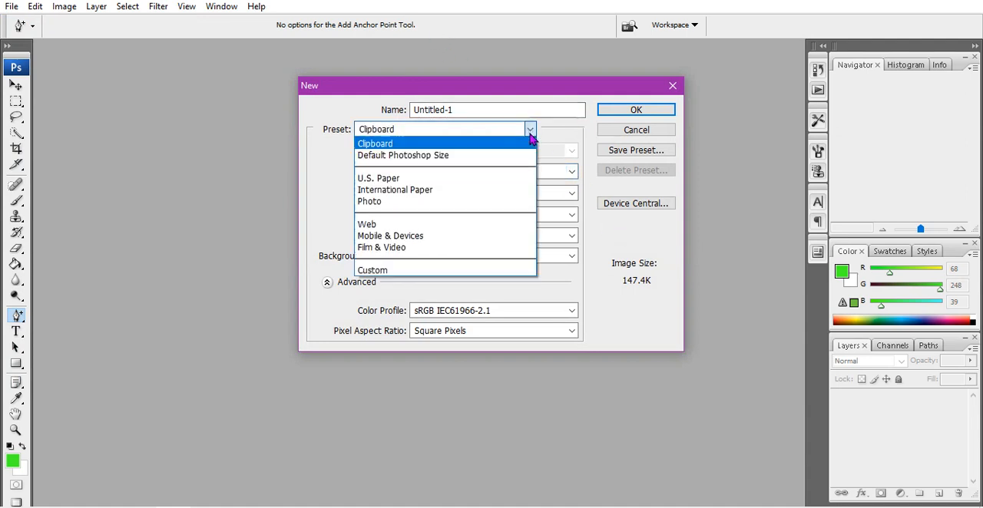
pyautogui.click(467, 268)
pyautogui.moveTo(475, 171); pyautogui.dragTo(380, 167)
pyautogui.write('3')
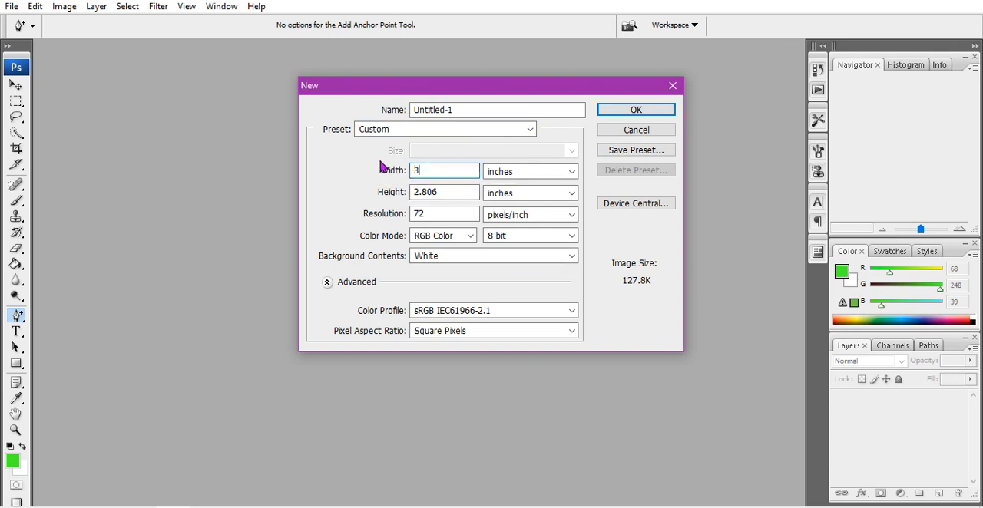
pyautogui.write('.5')
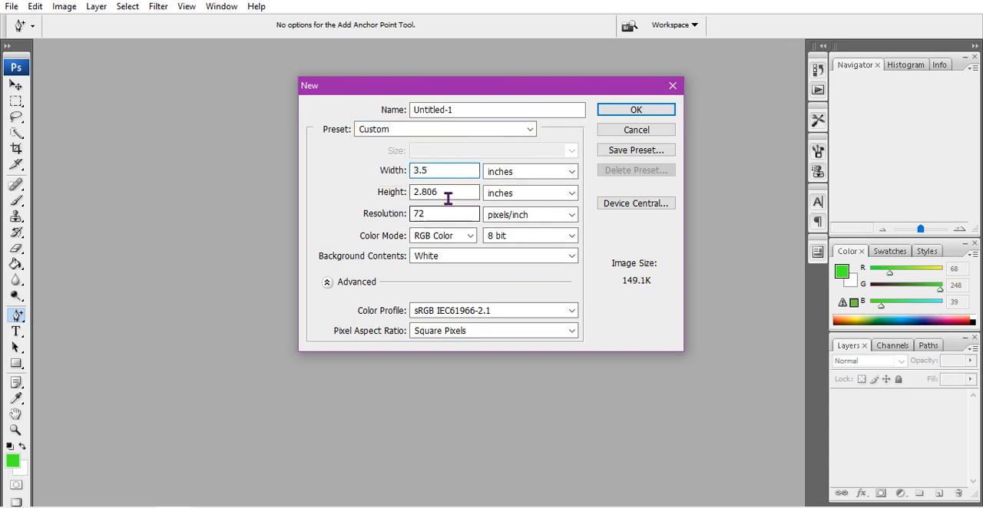
# Set the new document's height to 2 inches and resolution to 200 pixels/inch, and create it
pyautogui.moveTo(448, 192); pyautogui.dragTo(382, 196)
pyautogui.write('2')
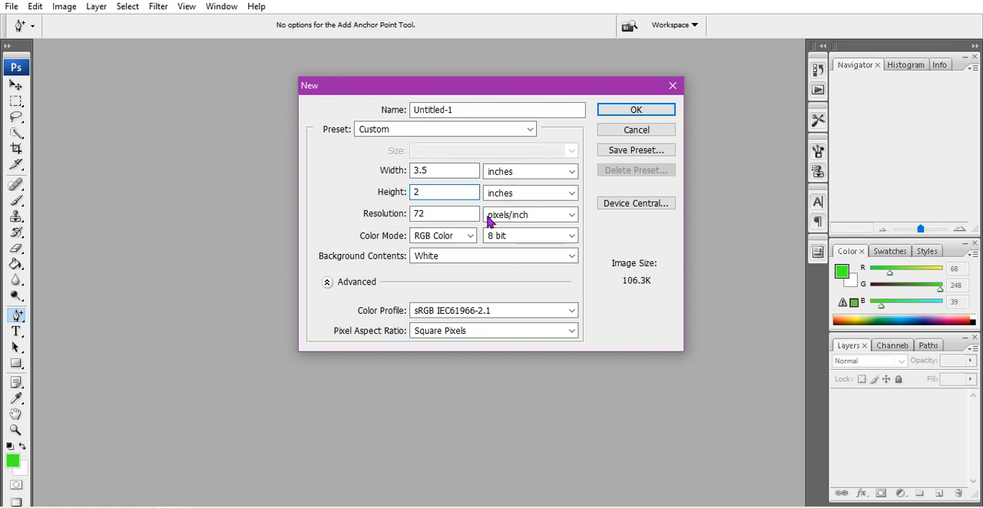
pyautogui.click(430, 204)
pyautogui.doubleClick(429, 217)
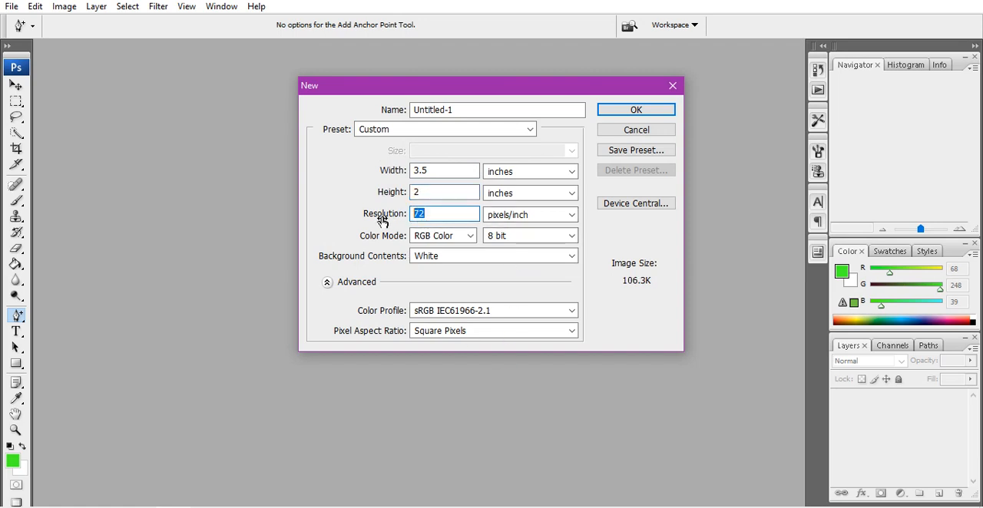
pyautogui.write('200')
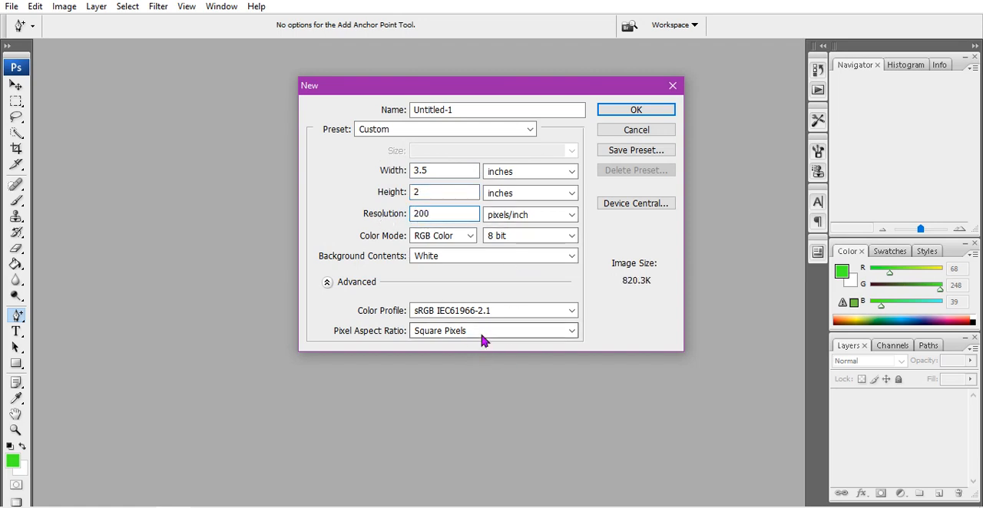
pyautogui.click(634, 110)
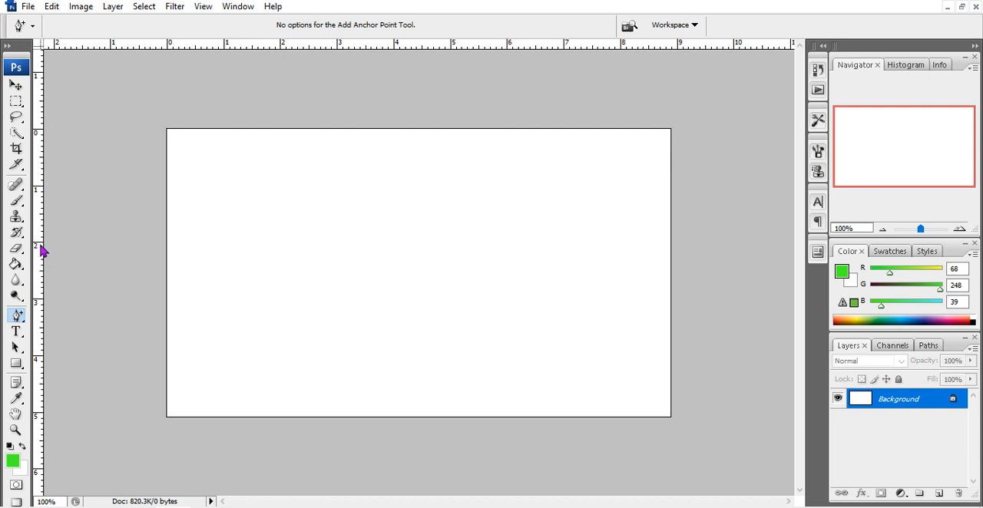
# Place two vertical and two horizontal guides just inside the four edges of the canvas as margins
pyautogui.moveTo(42, 248); pyautogui.dragTo(665, 311)
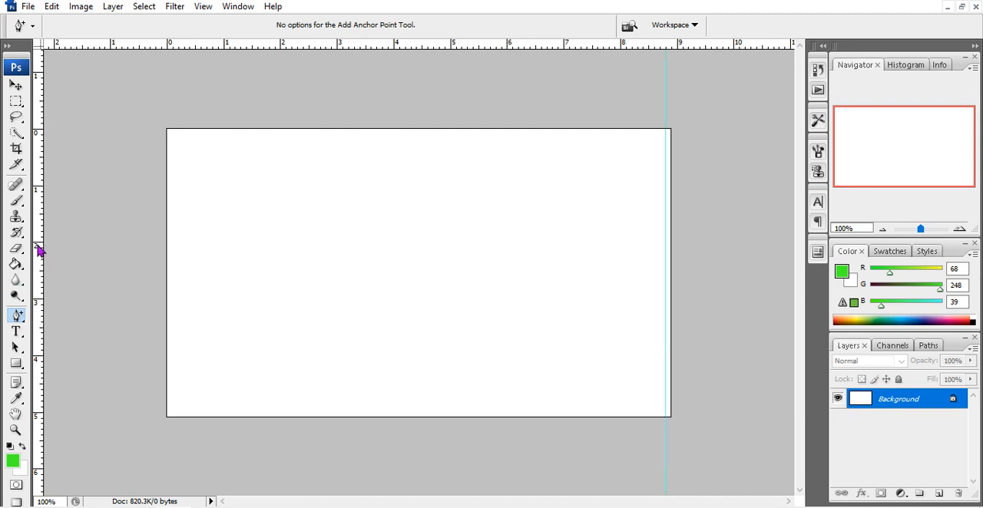
pyautogui.moveTo(40, 250); pyautogui.dragTo(173, 244)
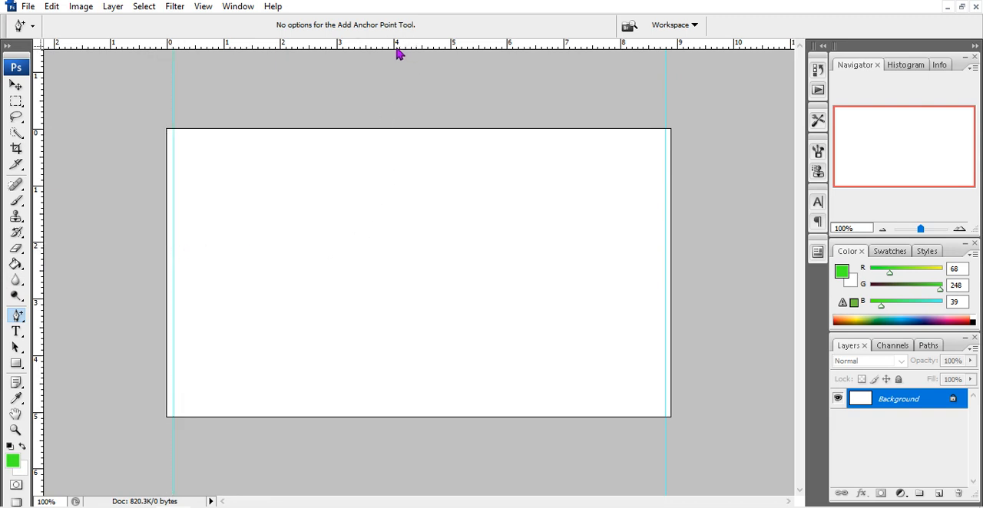
pyautogui.moveTo(395, 54); pyautogui.dragTo(456, 411)
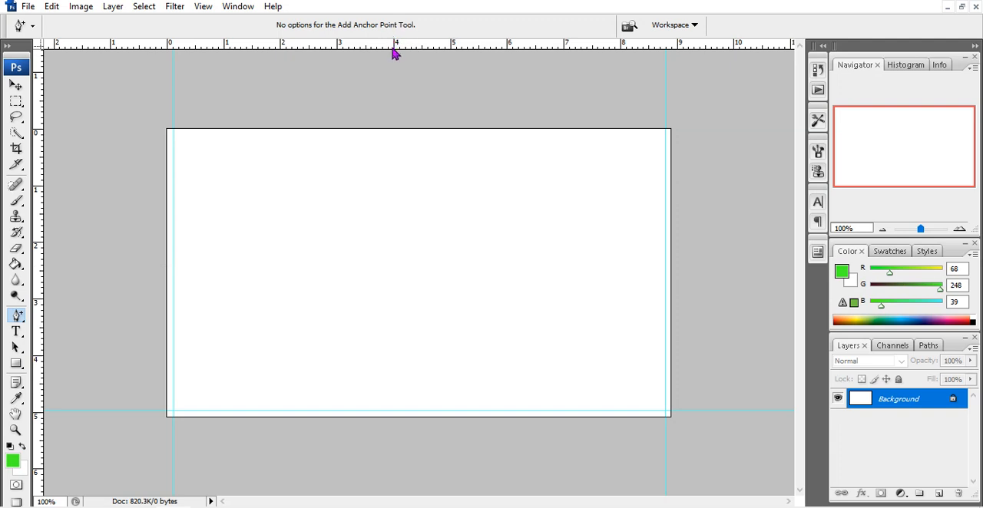
pyautogui.moveTo(394, 47); pyautogui.dragTo(414, 136)
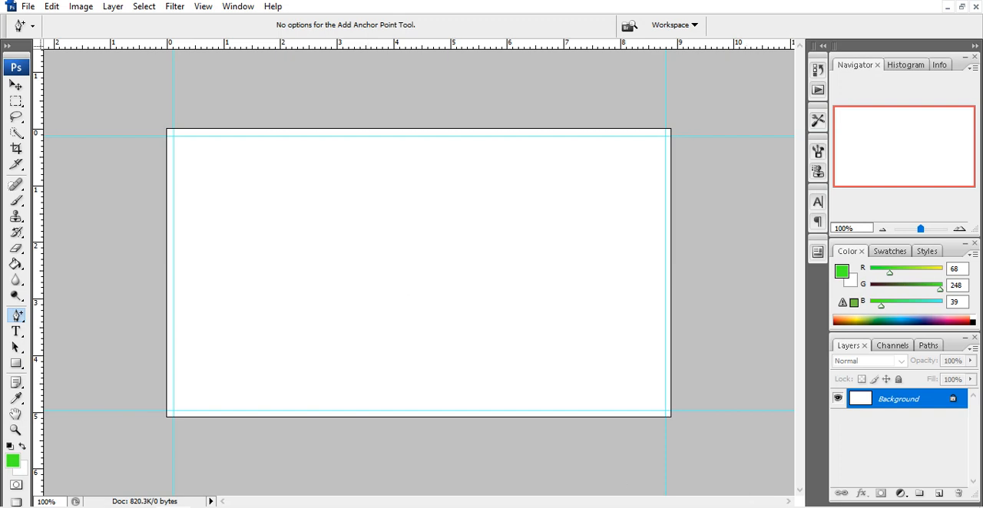
# Draw a wide rectangle shape along the bottom of the canvas, spanning the side guides and ending at the lower guide
pyautogui.click(15, 366)
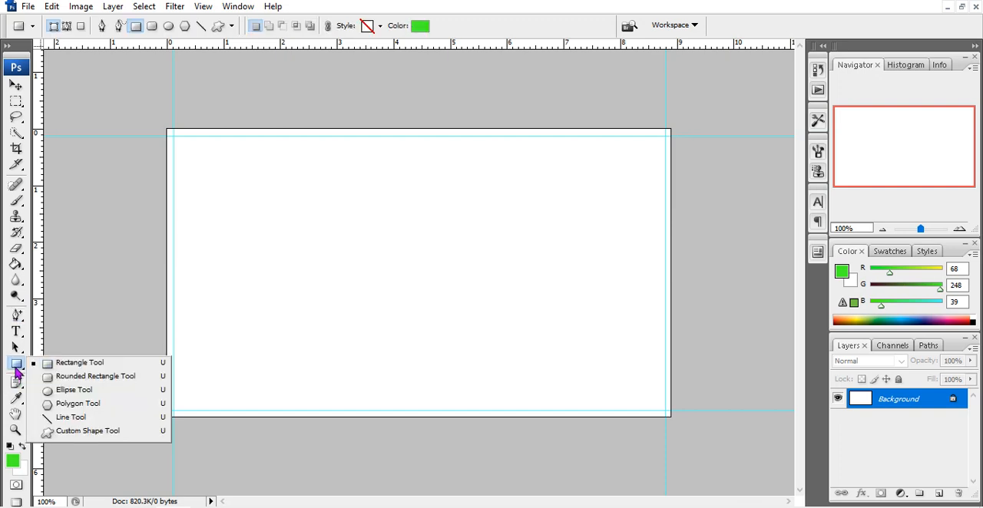
pyautogui.click(80, 363)
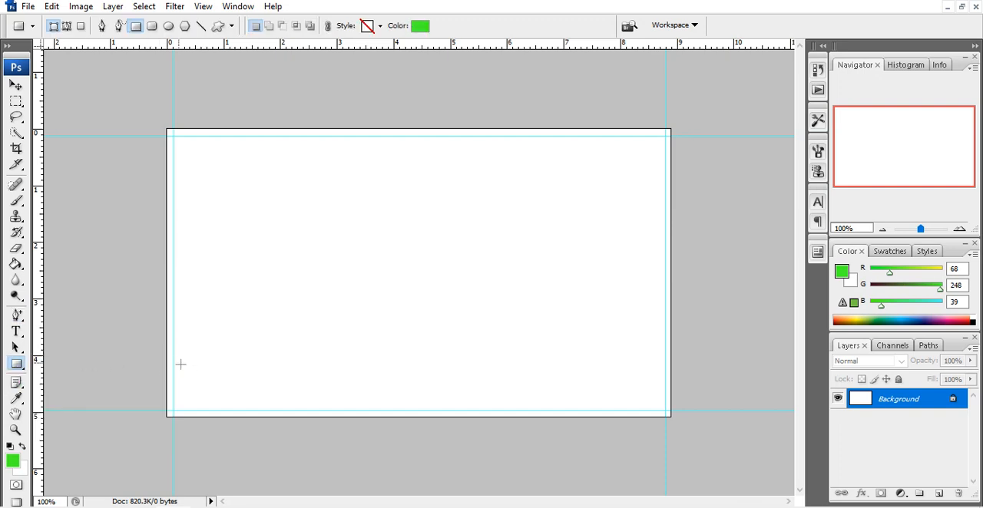
pyautogui.moveTo(174, 363); pyautogui.dragTo(665, 412)
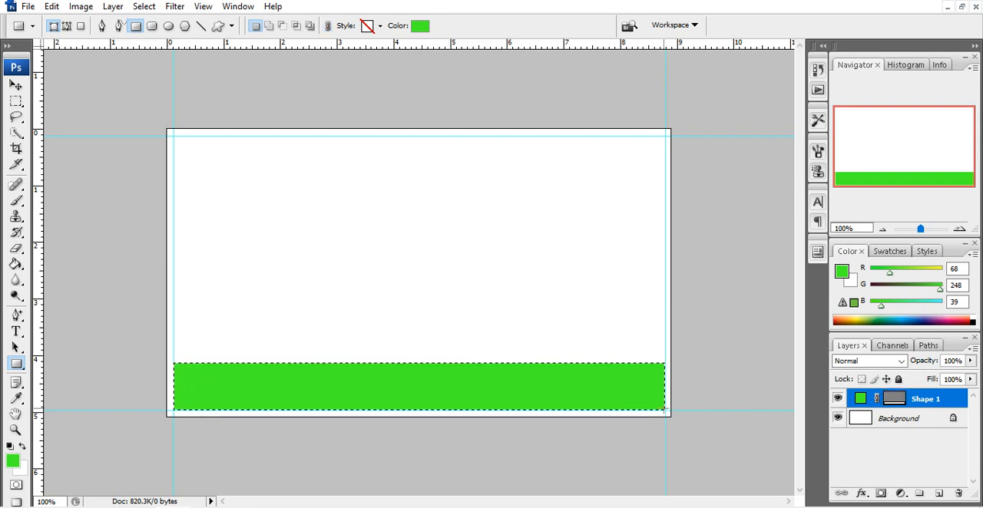
# Add a new layer, fill the selected bottom band with pink #f8069a using the Paint Bucket, and deselect
pyautogui.click(939, 493)
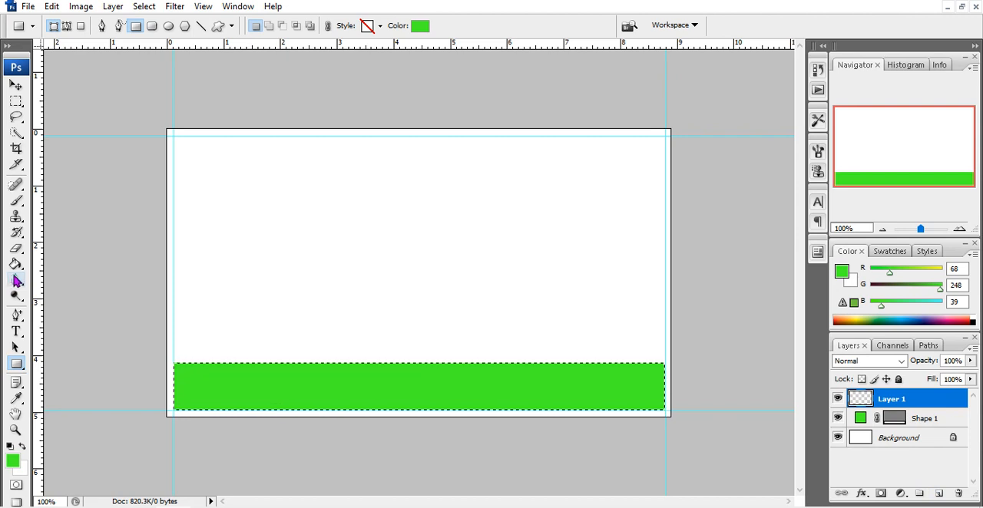
pyautogui.moveTo(16, 264)
pyautogui.mouseDown()
pyautogui.moveTo(35, 279)
pyautogui.moveTo(80, 285)
pyautogui.moveTo(76, 277)
pyautogui.mouseUp()
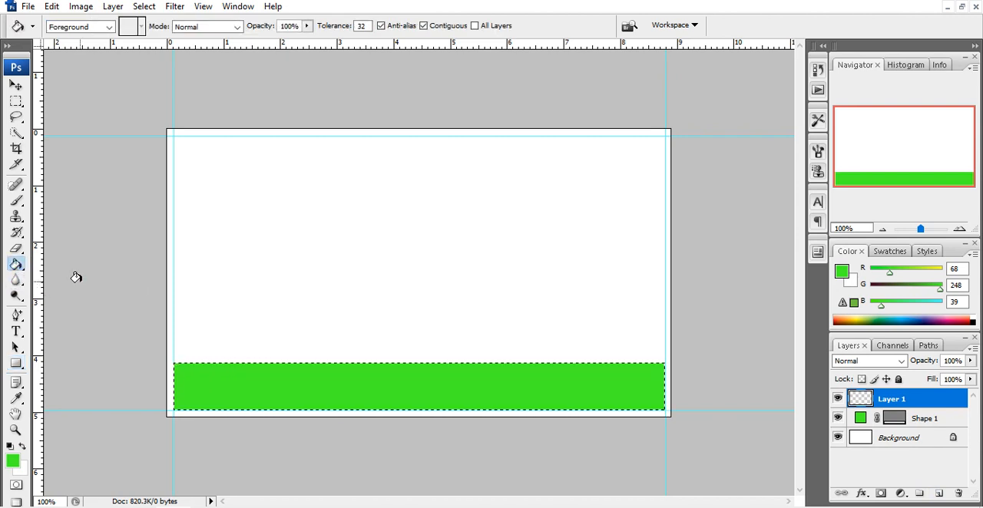
pyautogui.click(13, 462)
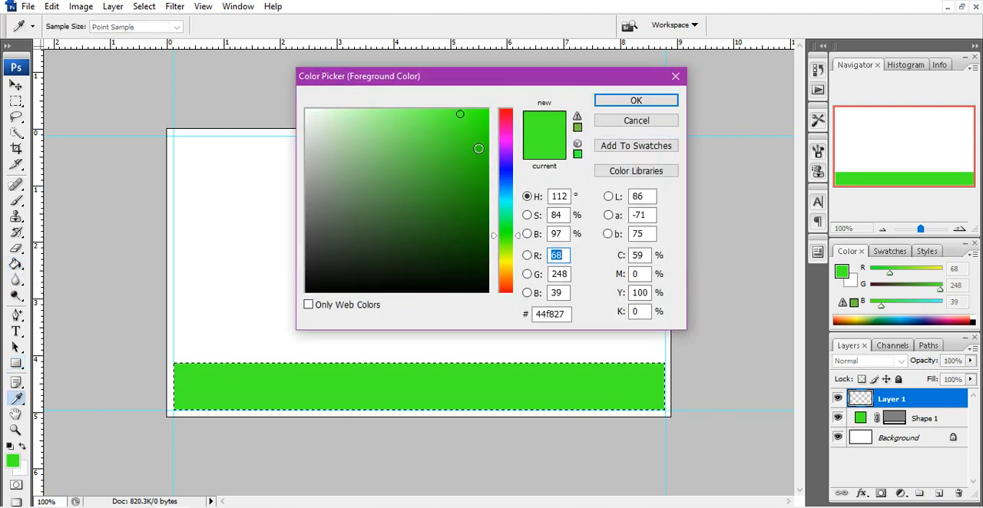
pyautogui.click(505, 142)
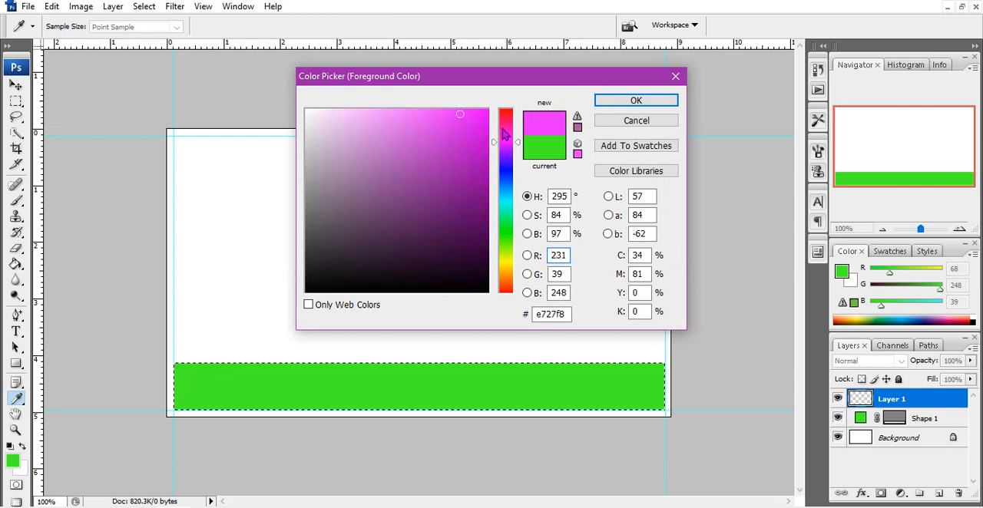
pyautogui.click(505, 127)
pyautogui.click(484, 113)
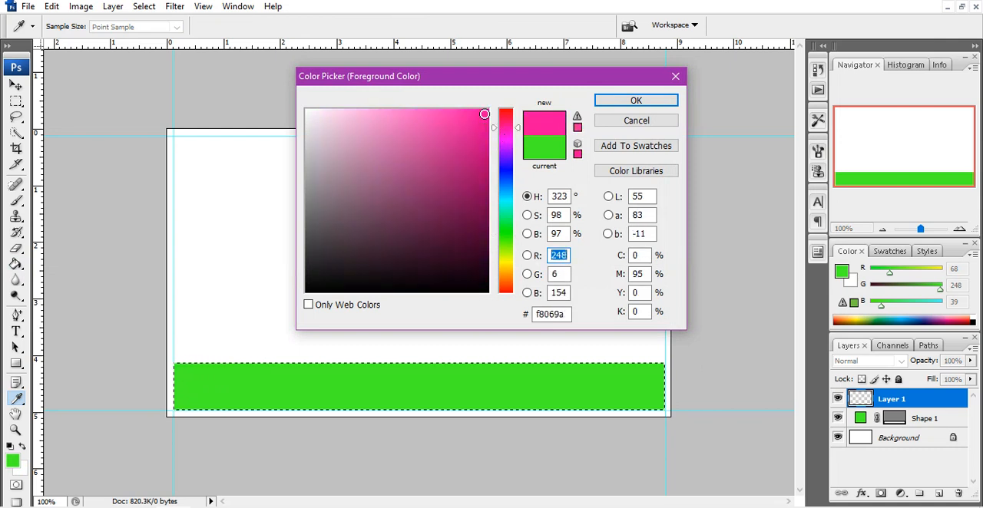
pyautogui.click(634, 102)
pyautogui.press('g')
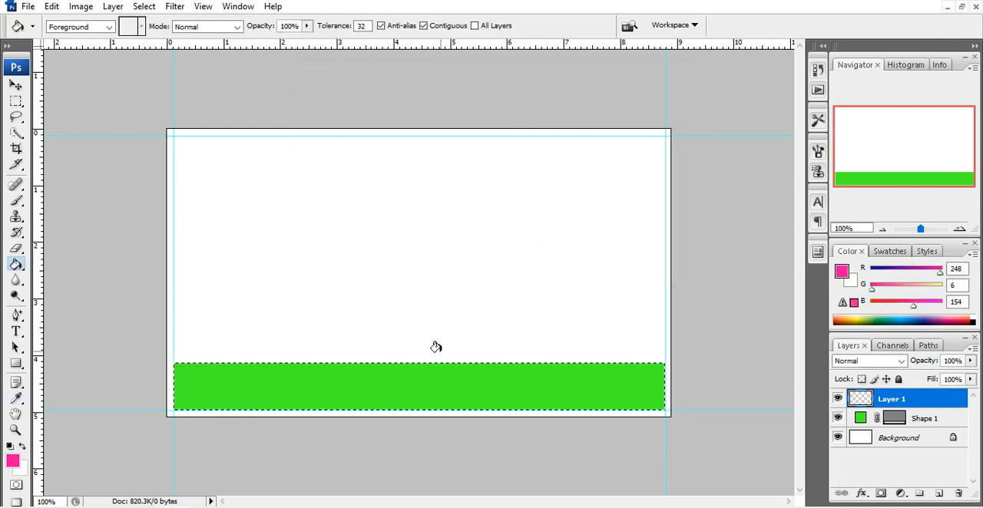
pyautogui.click(424, 384)
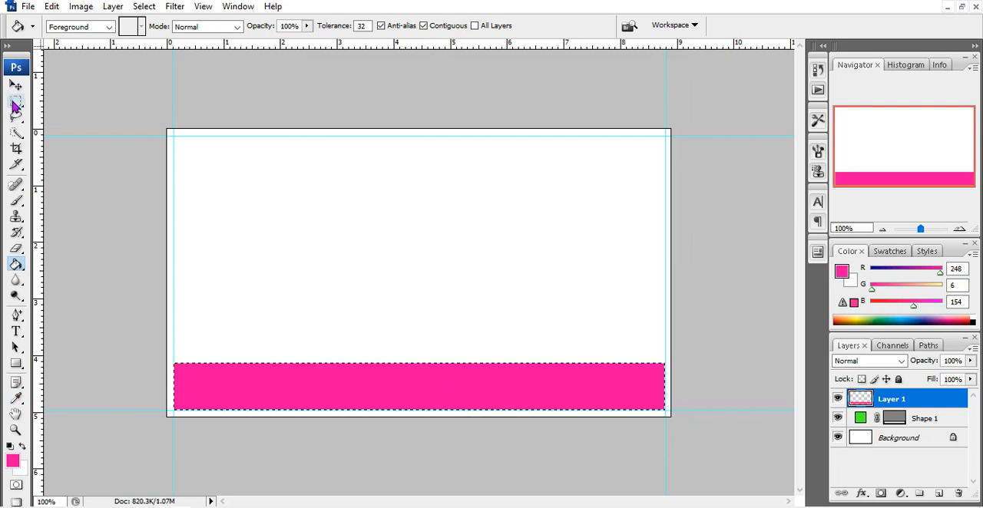
pyautogui.hotkey('ctrl', 'd')
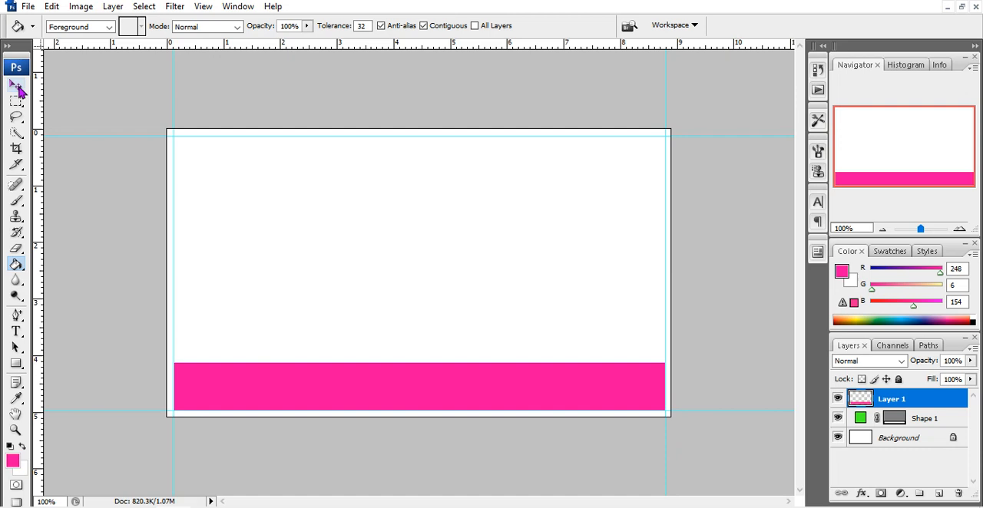
# Draw a thin rectangle strip just above the pink band between the side guides and convert its path to a selection
pyautogui.click(16, 87)
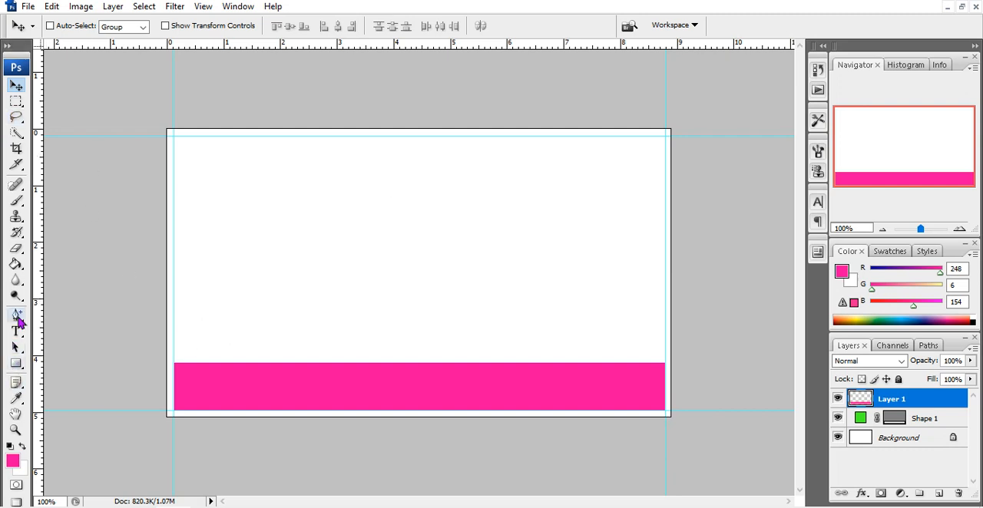
pyautogui.moveTo(17, 364); pyautogui.dragTo(86, 364)
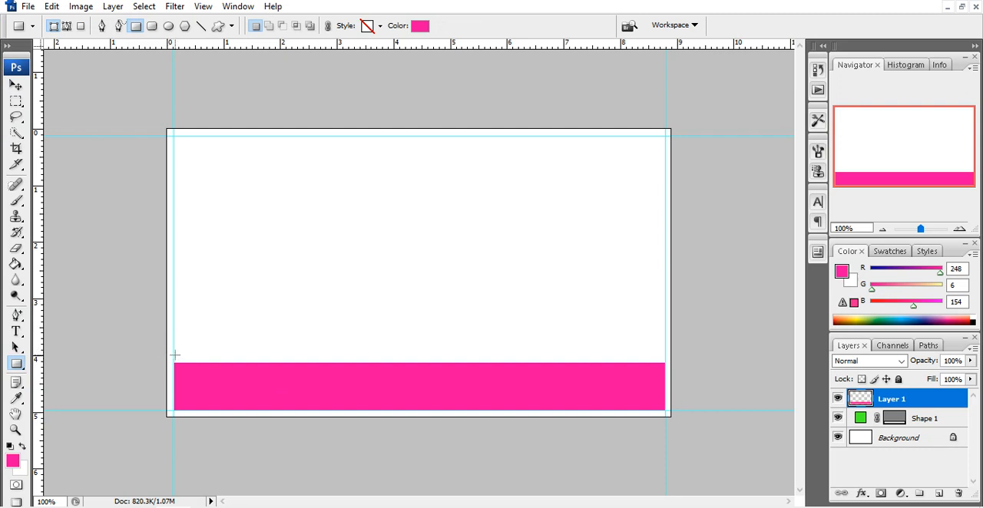
pyautogui.moveTo(204, 374); pyautogui.dragTo(665, 360)
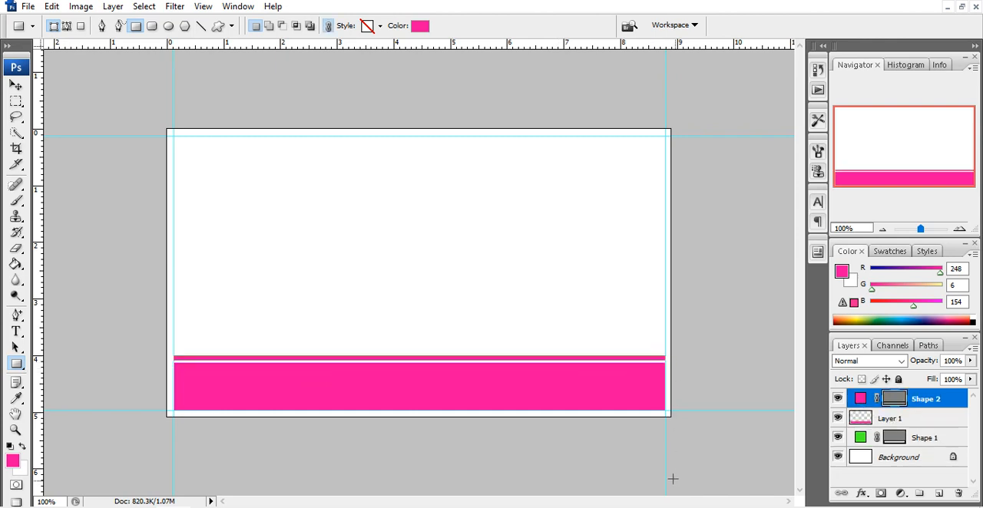
pyautogui.hotkey('ctrl', 'Return')
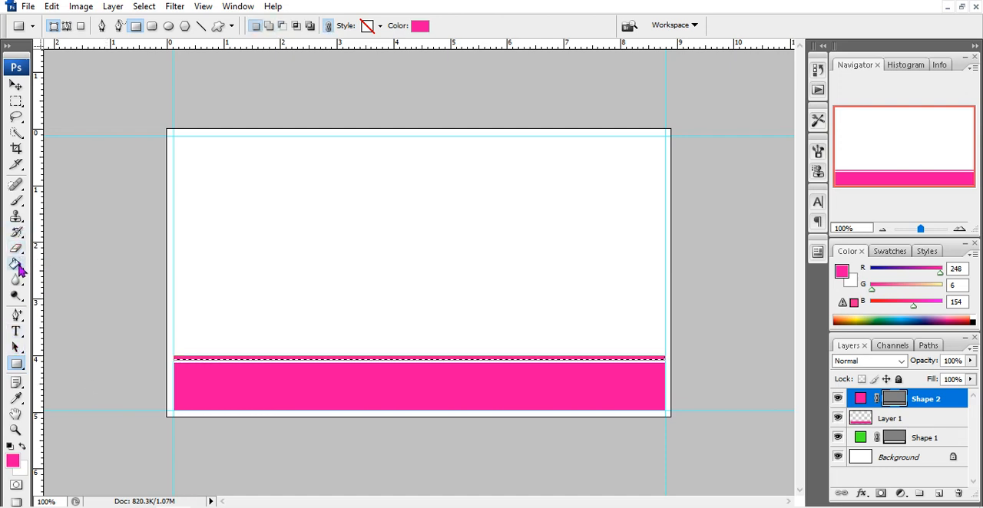
# Add a new layer, fill the selected thin strip with blue #064af8 using the Paint Bucket, and deselect
pyautogui.click(938, 494)
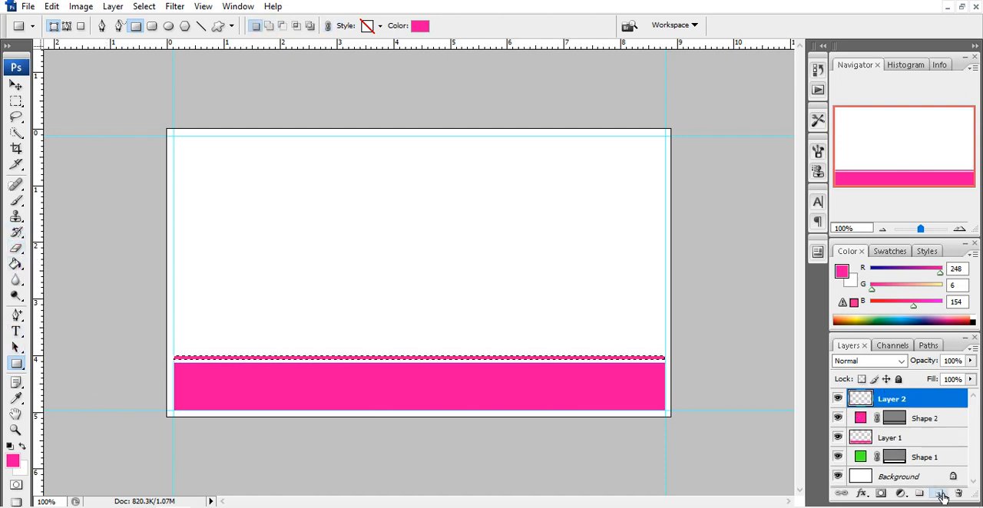
pyautogui.click(15, 263)
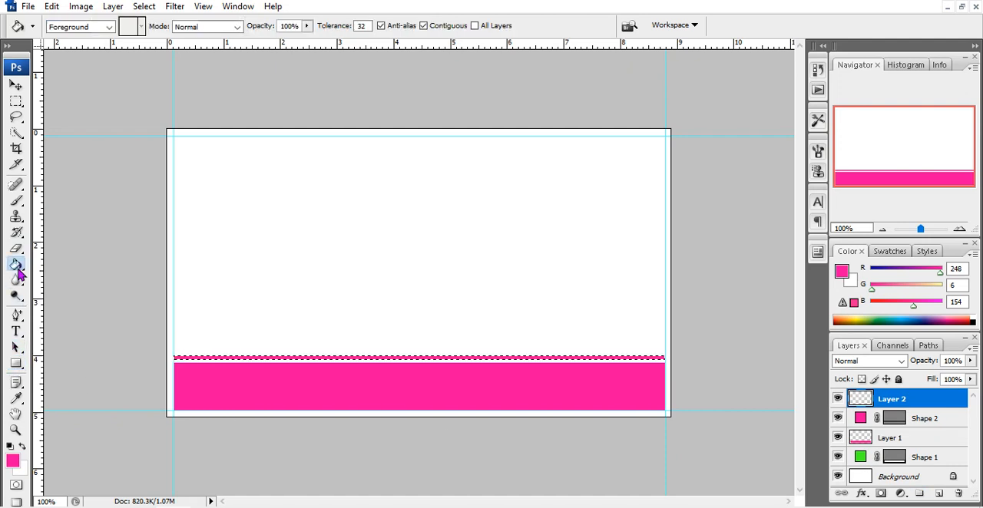
pyautogui.click(13, 461)
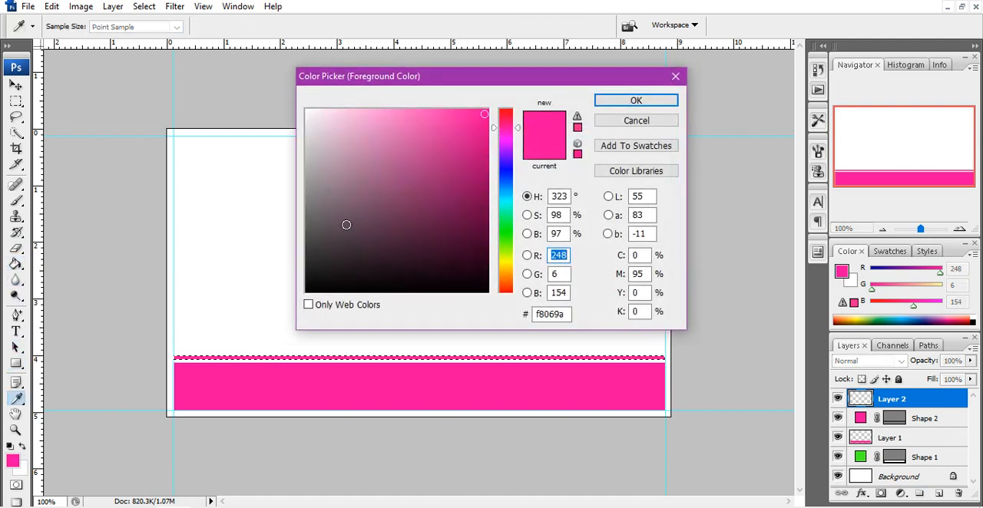
pyautogui.click(506, 179)
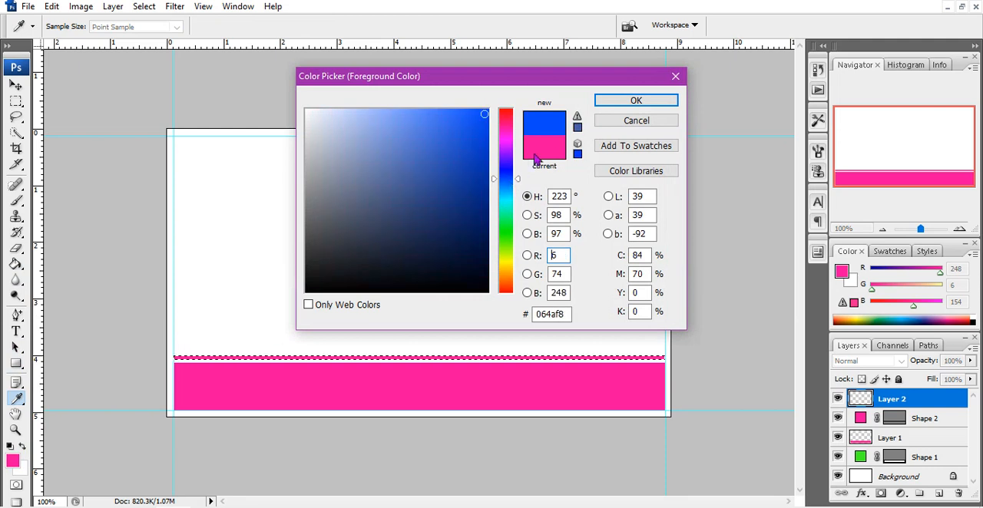
pyautogui.click(634, 101)
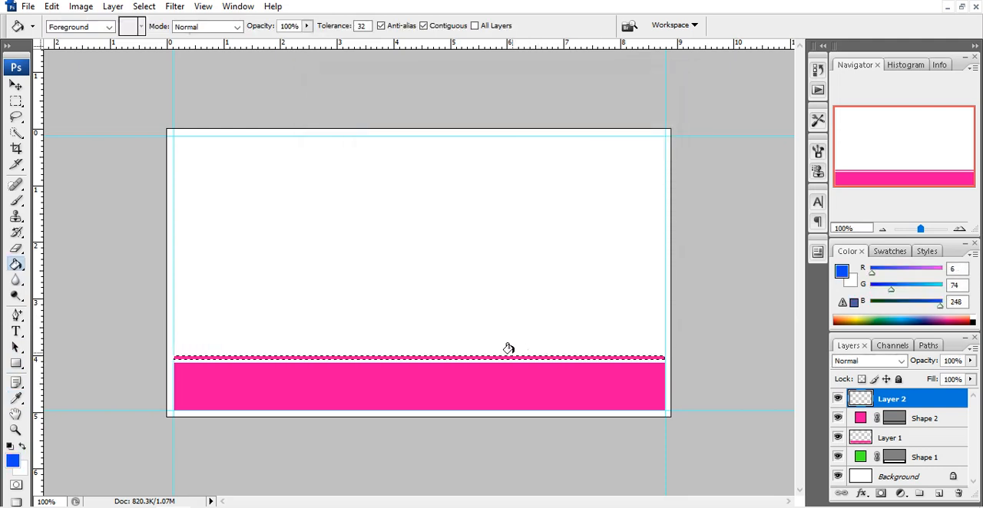
pyautogui.click(511, 359)
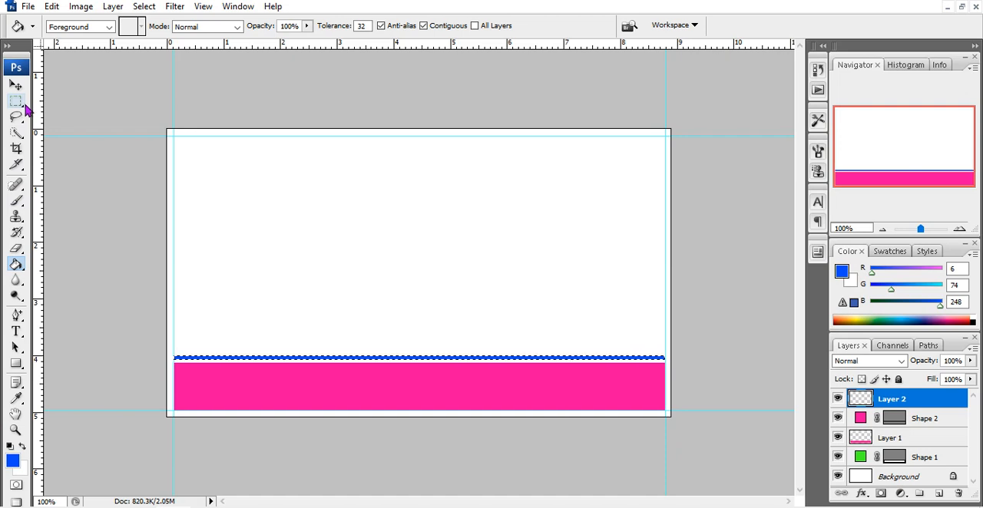
pyautogui.hotkey('ctrl', 'd')
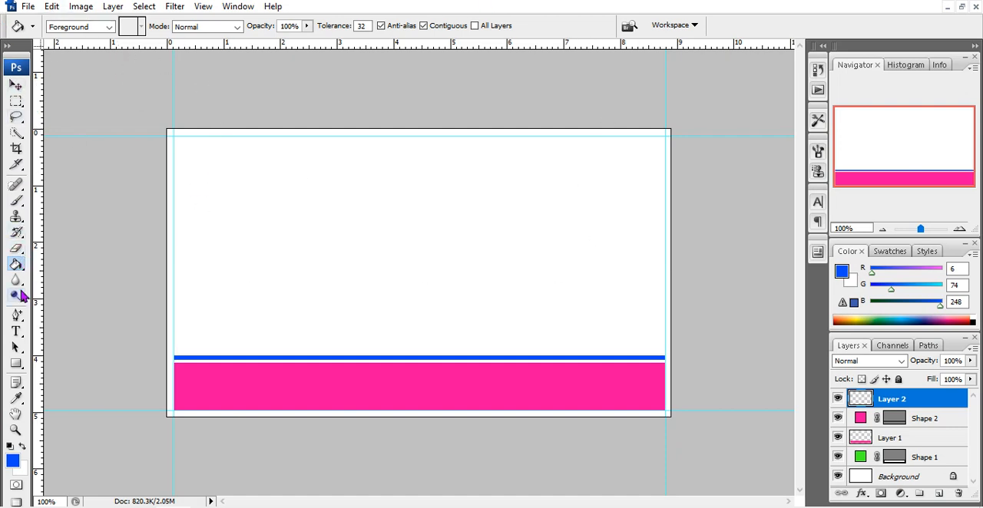
# Add a "Prop:" text line with the proprietor's full name in the card's upper-left corner, in blue 12 pt Brush Script MT
pyautogui.click(16, 332)
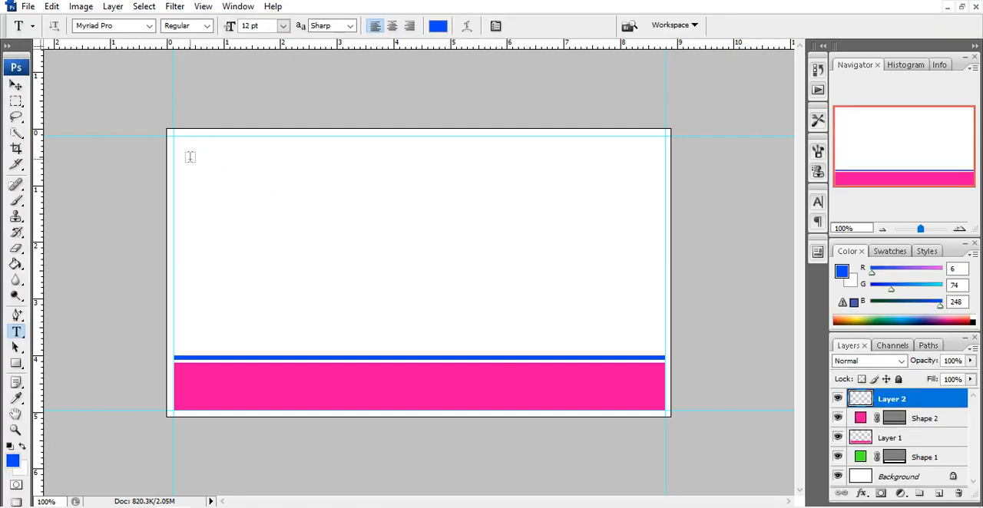
pyautogui.click(190, 159)
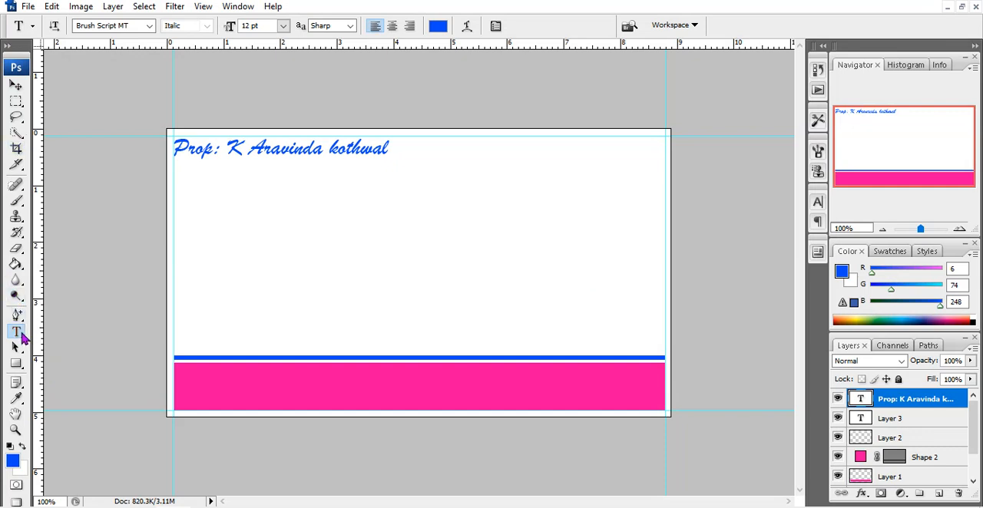
# Add a "Mob:" text line with the mobile number at the card's upper right and select the whole line
pyautogui.click(496, 152)
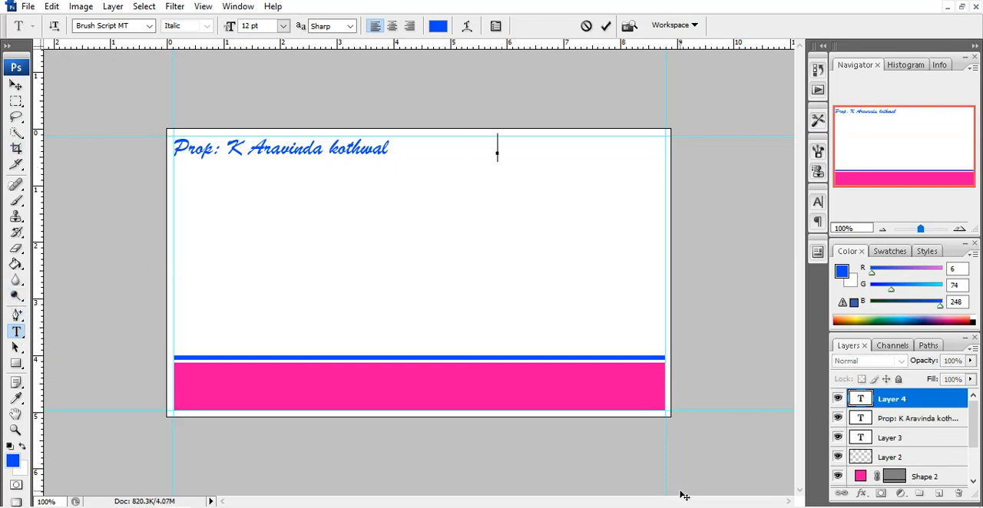
pyautogui.write('Mo')
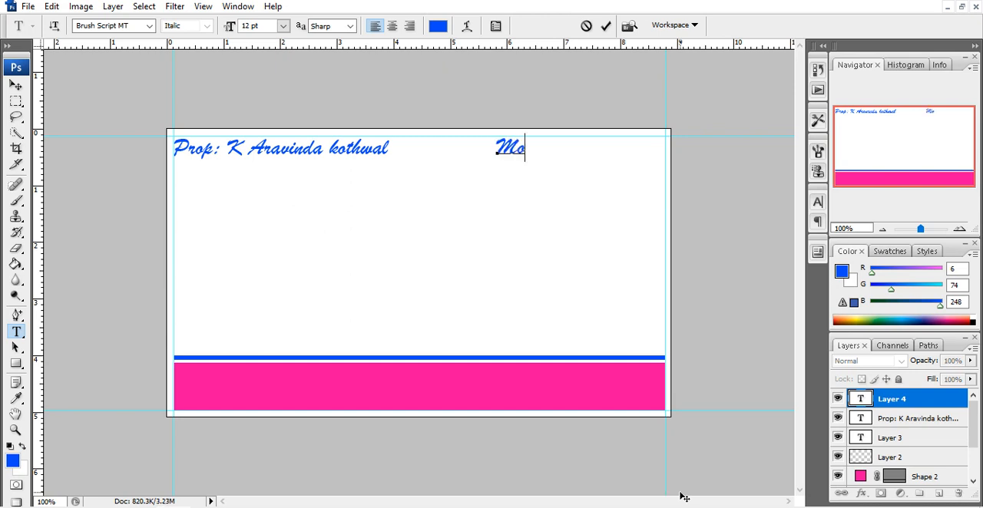
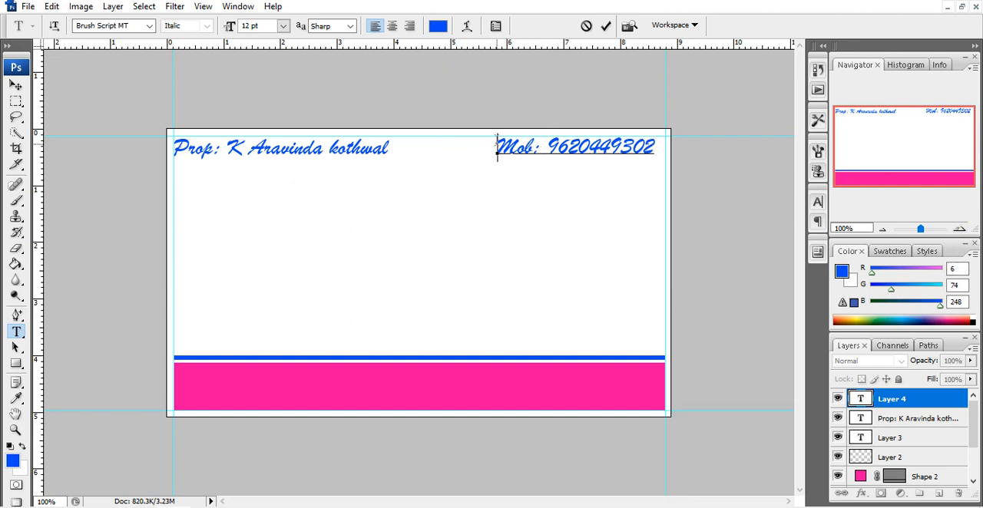
pyautogui.moveTo(496, 144); pyautogui.dragTo(654, 147)
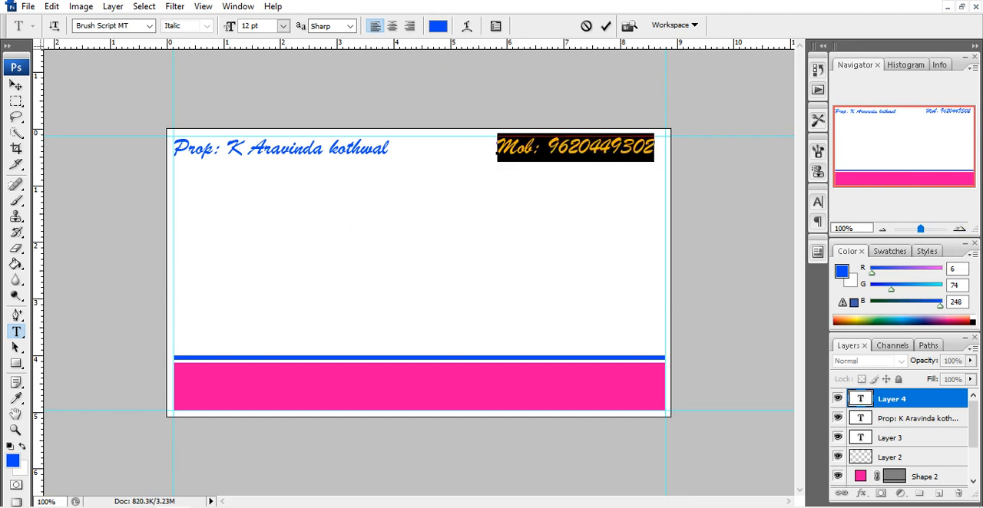
# Try the fonts Castellar, Colonna MT, Eras Demi ITC and Eras Light ITC on the mobile number line
pyautogui.click(149, 26)
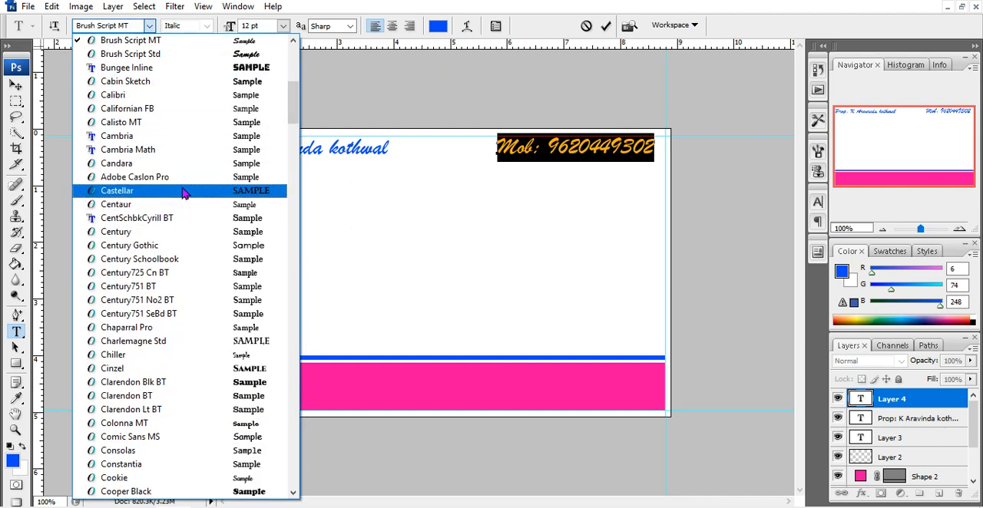
pyautogui.click(185, 192)
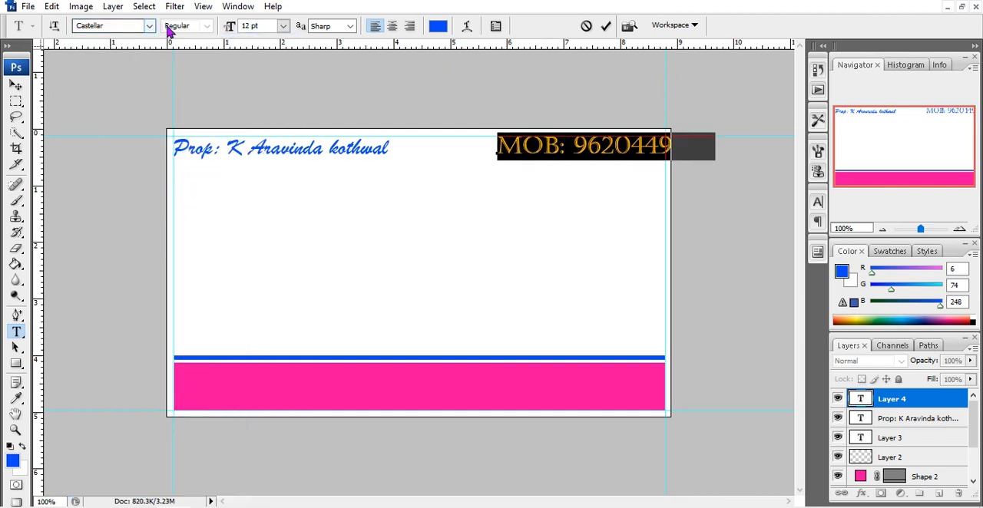
pyautogui.click(149, 26)
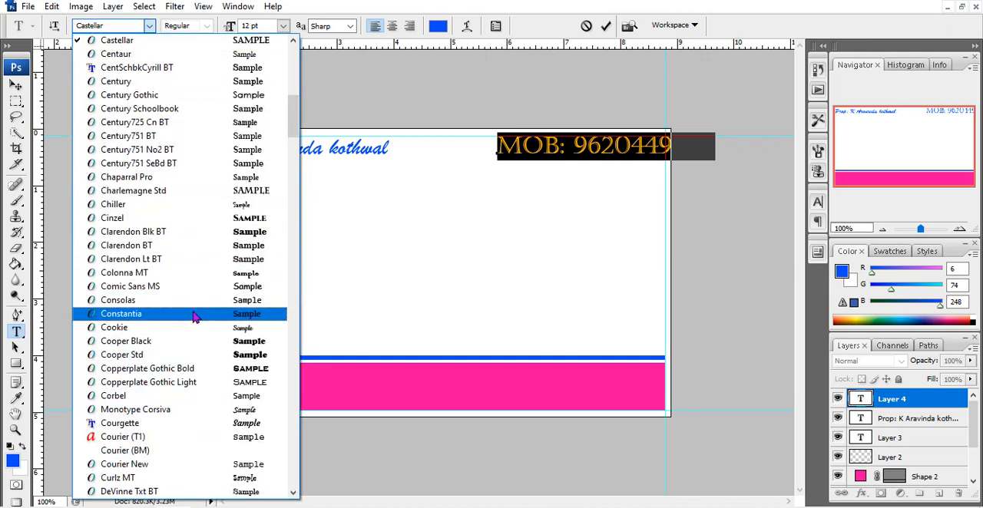
pyautogui.click(204, 273)
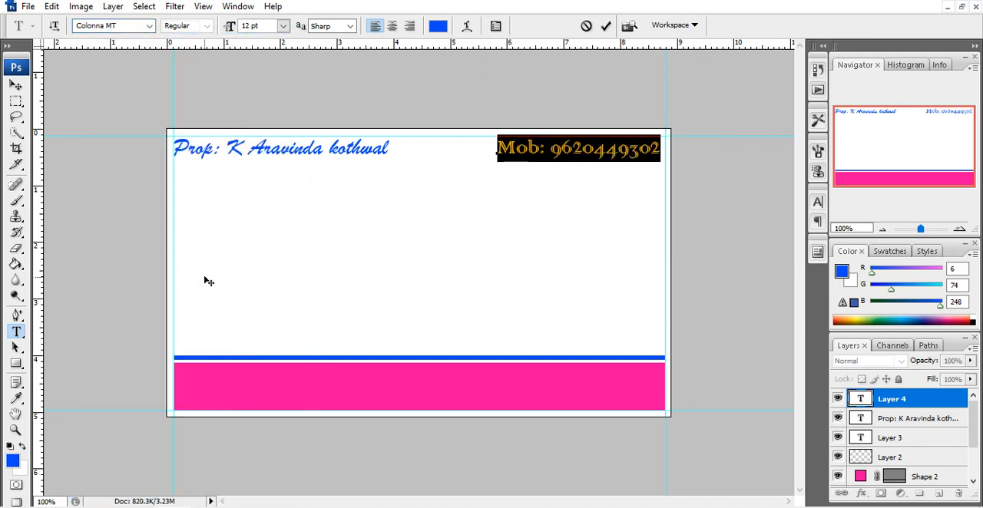
pyautogui.click(149, 25)
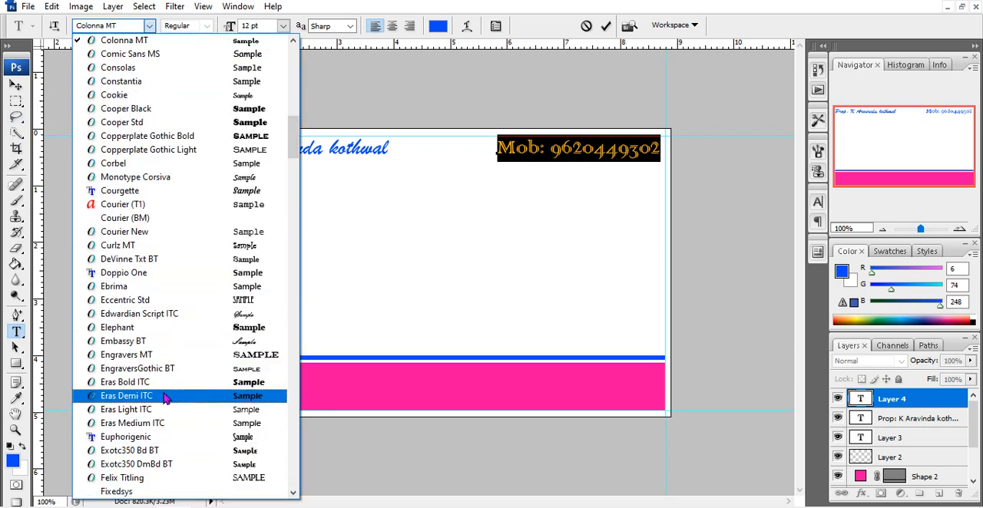
pyautogui.click(170, 396)
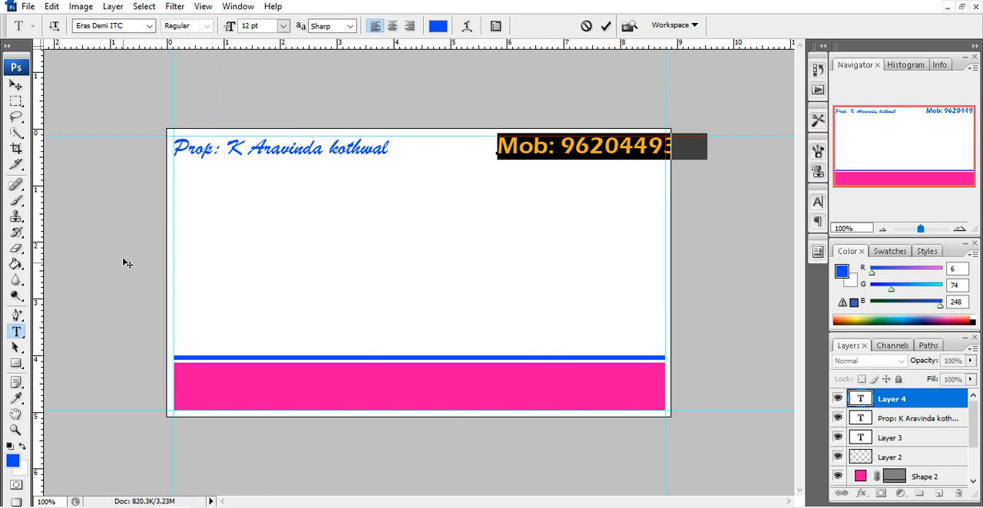
pyautogui.click(148, 29)
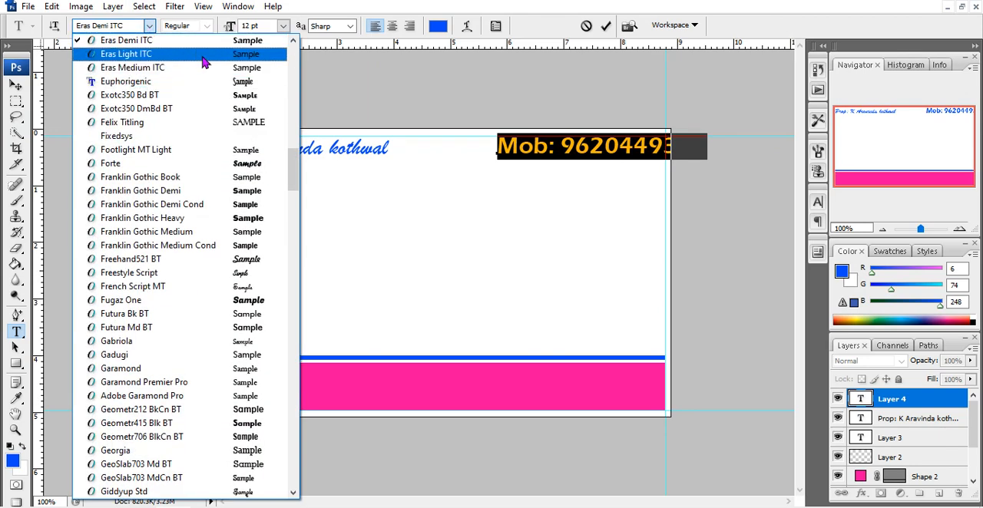
pyautogui.click(205, 57)
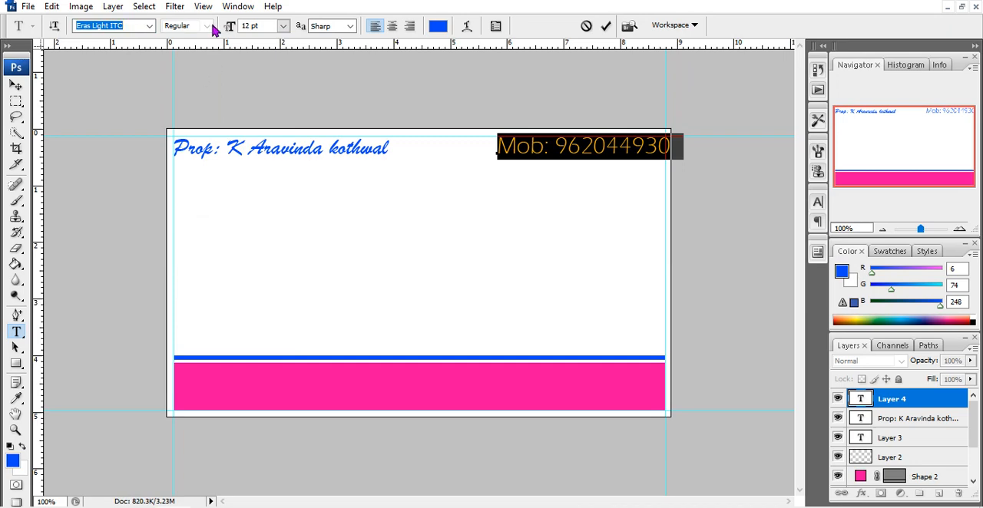
# Set the mobile number line to Clarendon Lt BT at 10 pt and move it left to end at the right guide
pyautogui.click(150, 27)
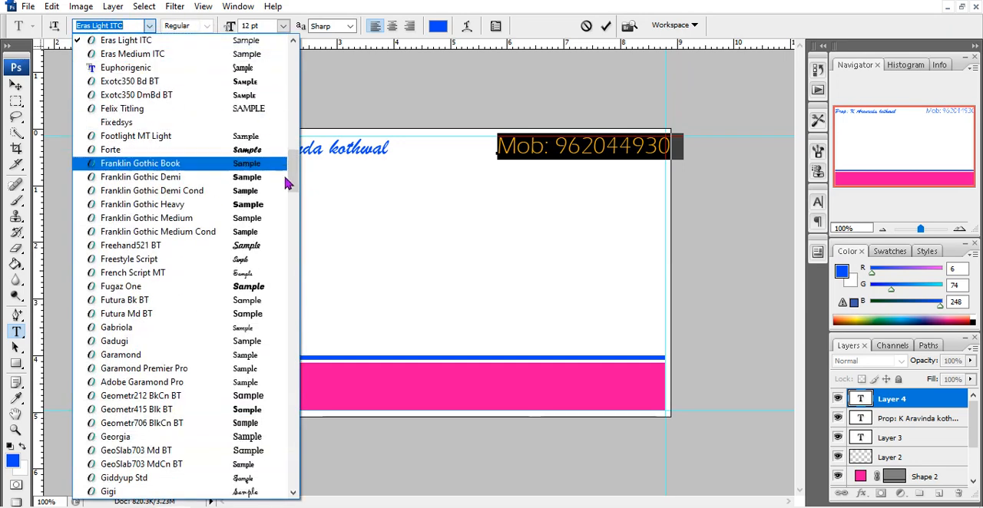
pyautogui.moveTo(290, 183); pyautogui.dragTo(293, 138)
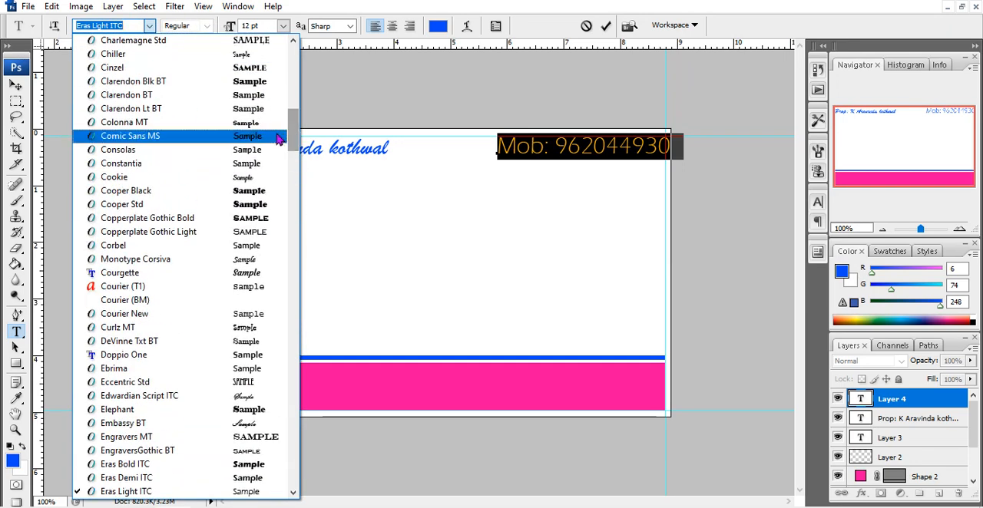
pyautogui.click(259, 110)
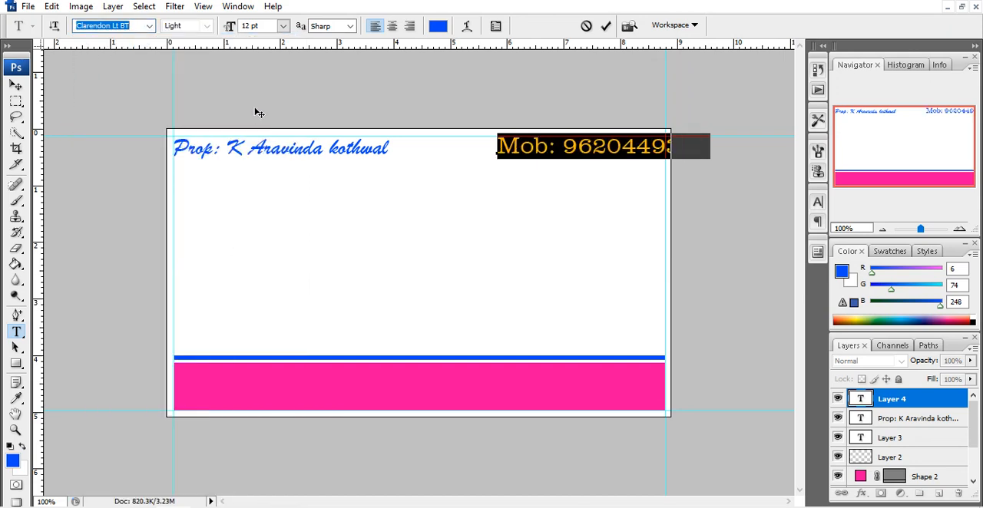
pyautogui.click(283, 26)
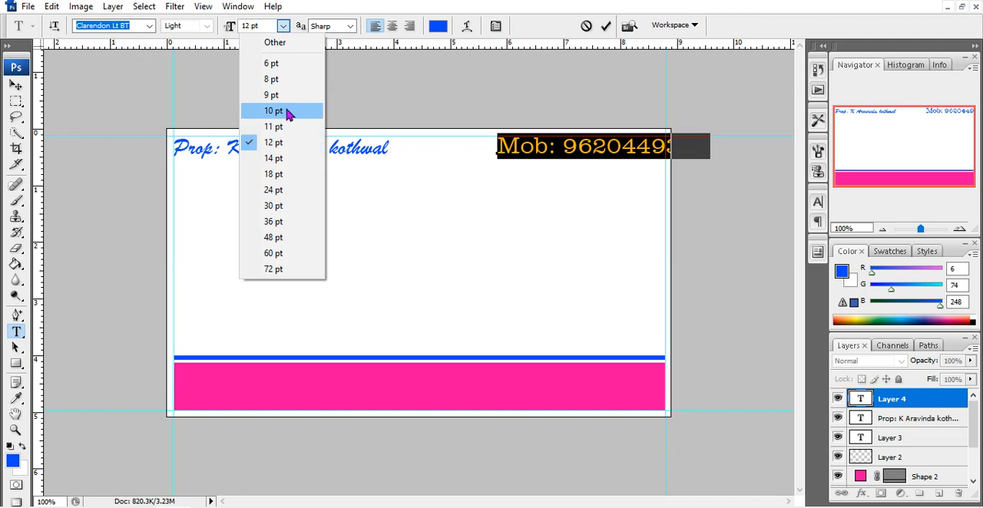
pyautogui.click(284, 111)
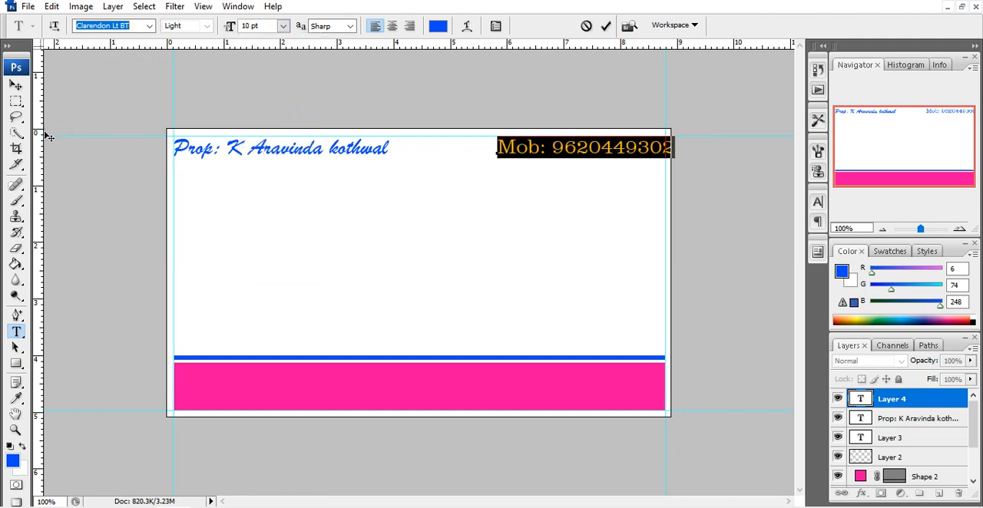
pyautogui.click(16, 85)
pyautogui.moveTo(519, 156); pyautogui.dragTo(506, 155)
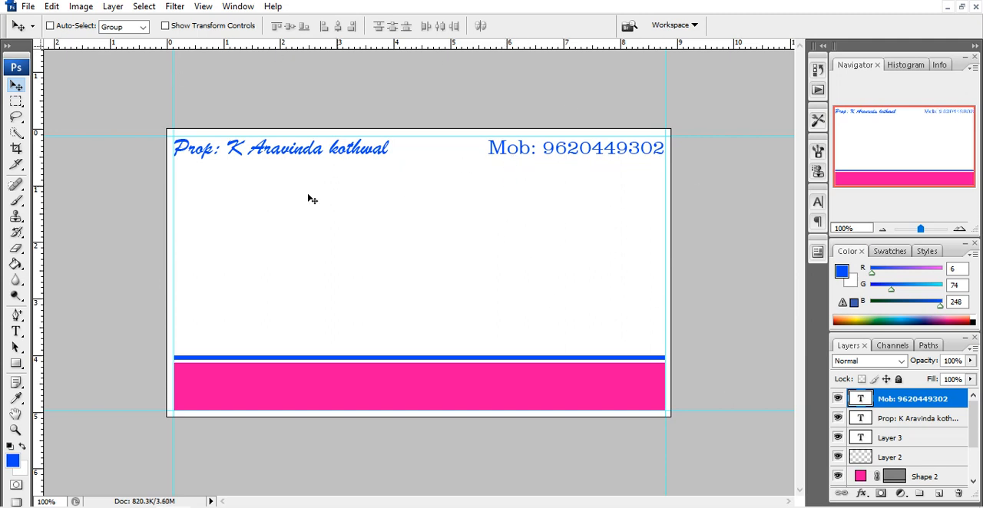
# Change the text color of the whole mobile number line to orange-red
pyautogui.click(15, 331)
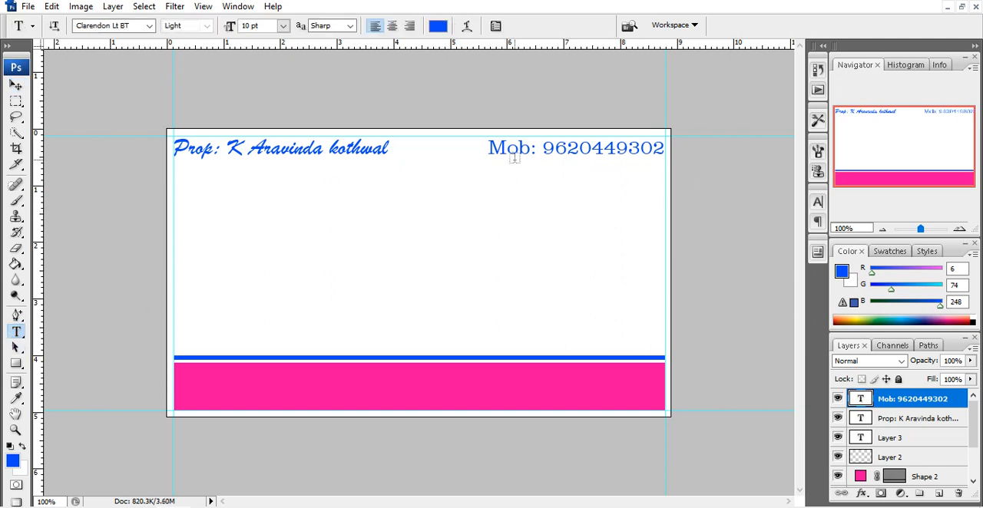
pyautogui.moveTo(488, 154); pyautogui.dragTo(665, 150)
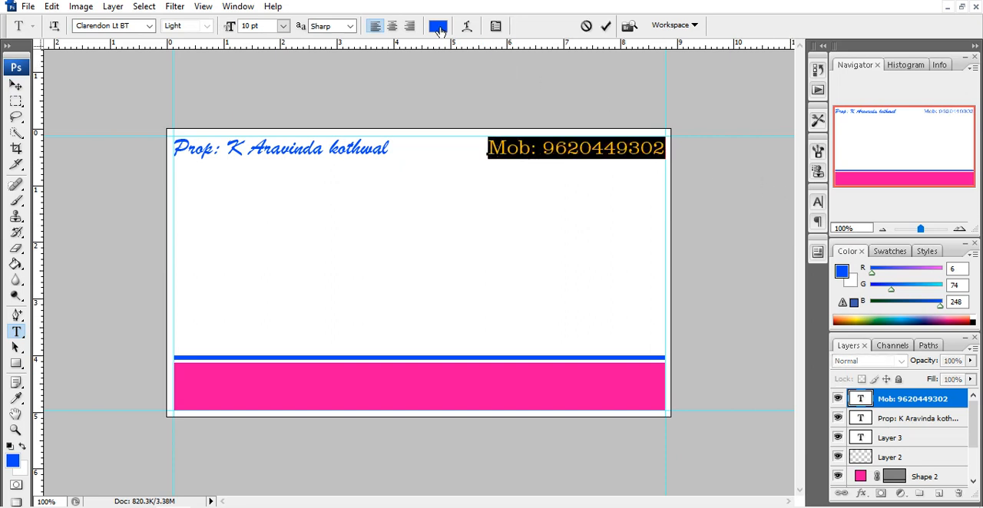
pyautogui.click(439, 27)
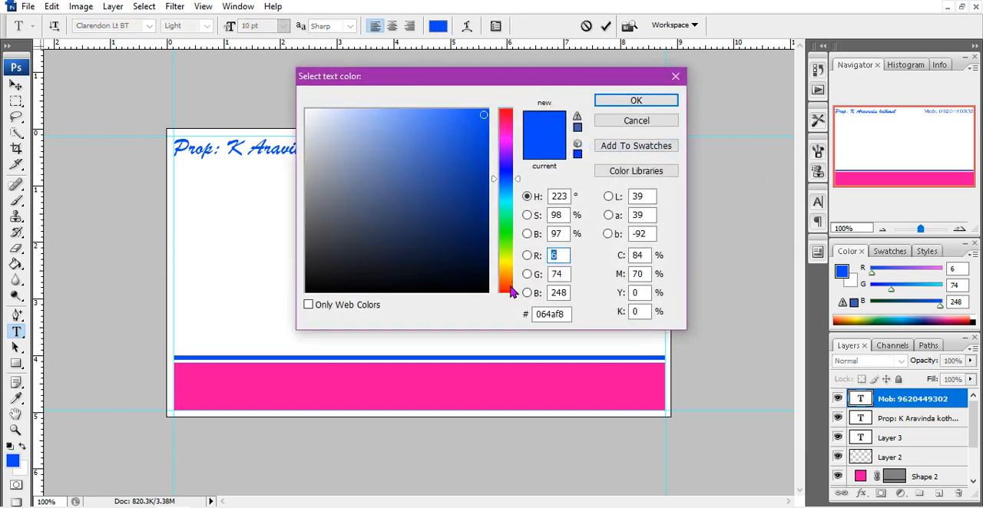
pyautogui.click(509, 289)
pyautogui.click(634, 102)
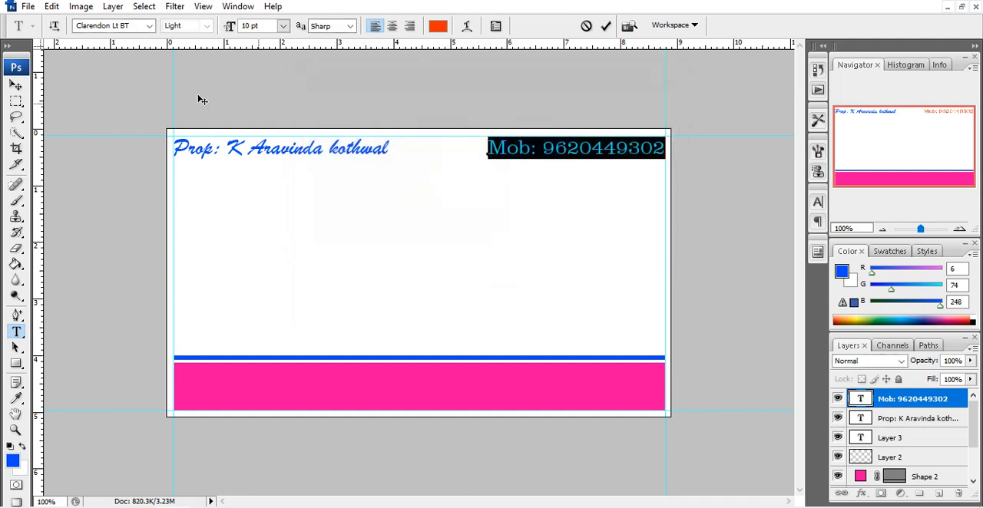
pyautogui.click(15, 86)
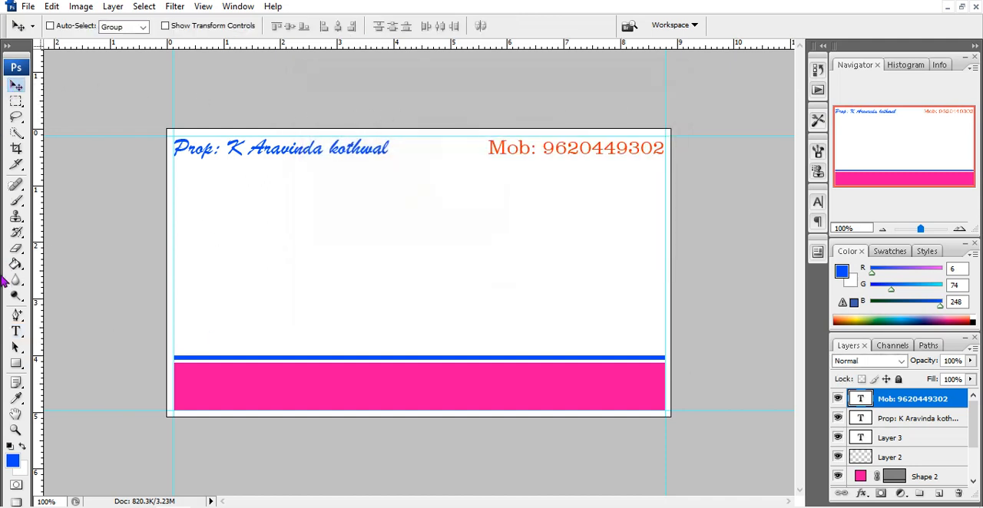
# Add a "Shop:" text line with the shop's phone number just below the mobile number line
pyautogui.click(15, 331)
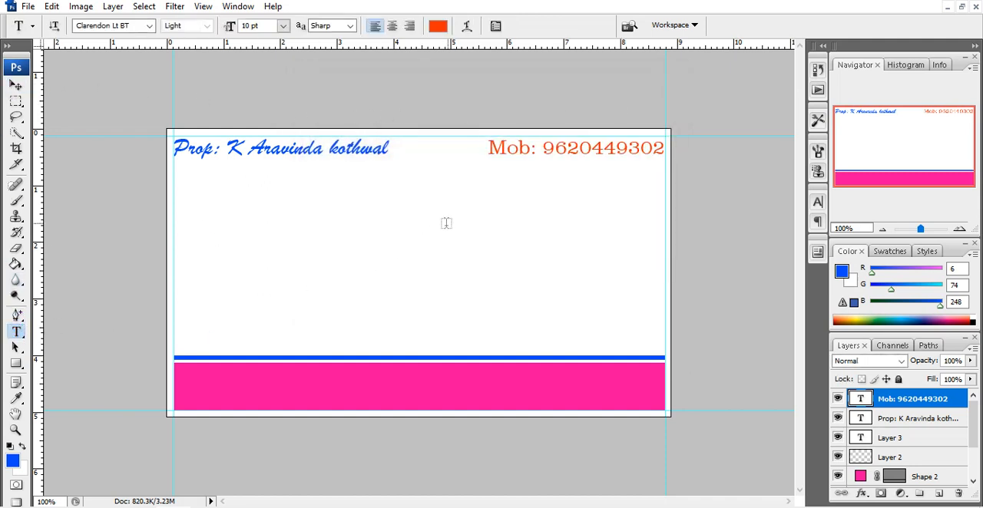
pyautogui.click(487, 164)
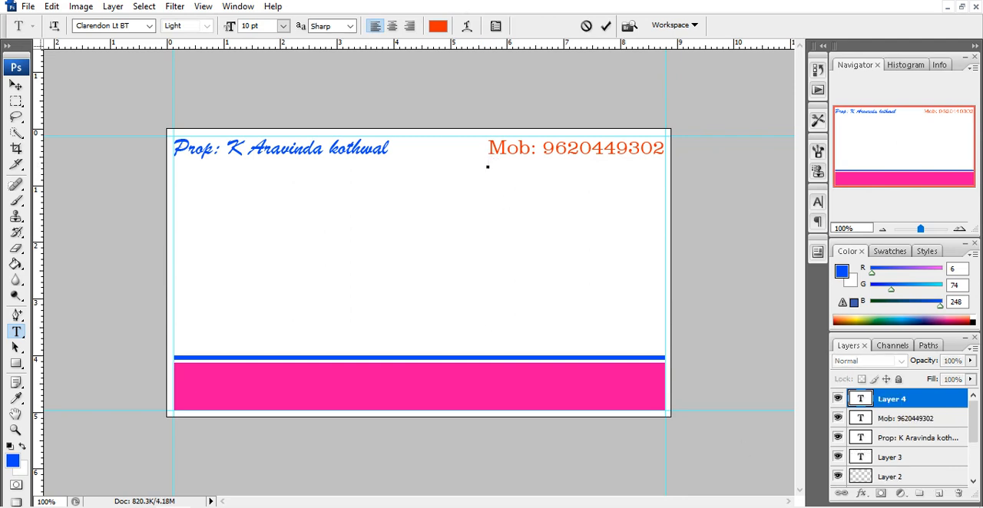
pyautogui.write('Shop')
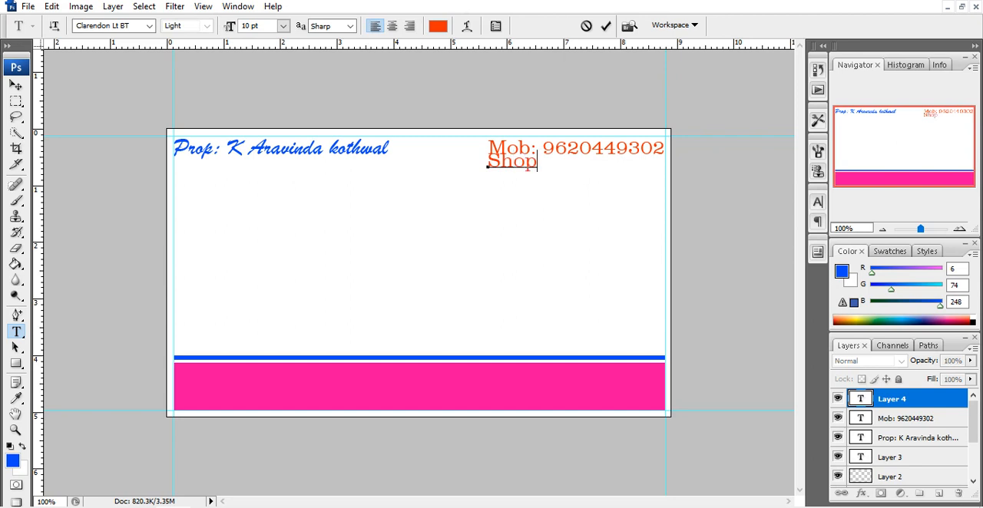
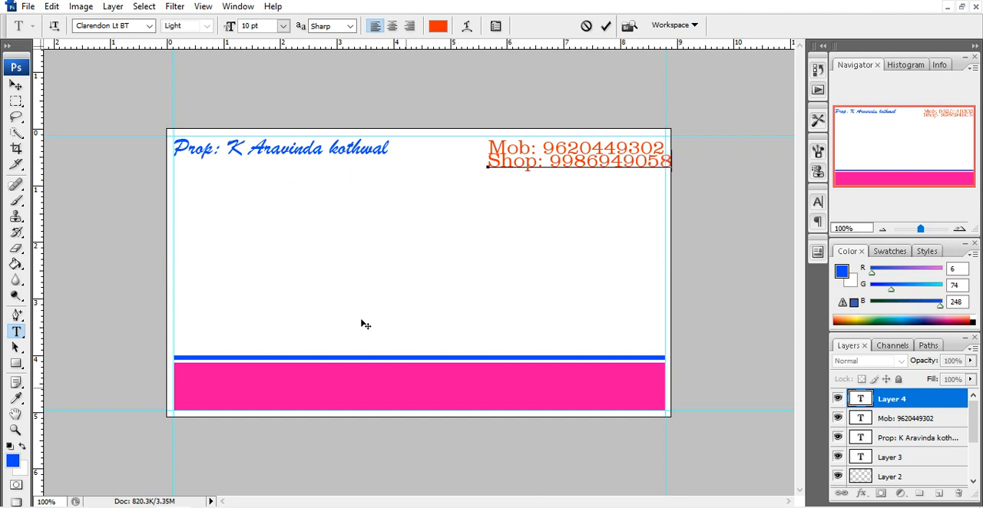
# Move the shop number line down clear of the mobile line and left so it ends at the right guide
pyautogui.click(17, 87)
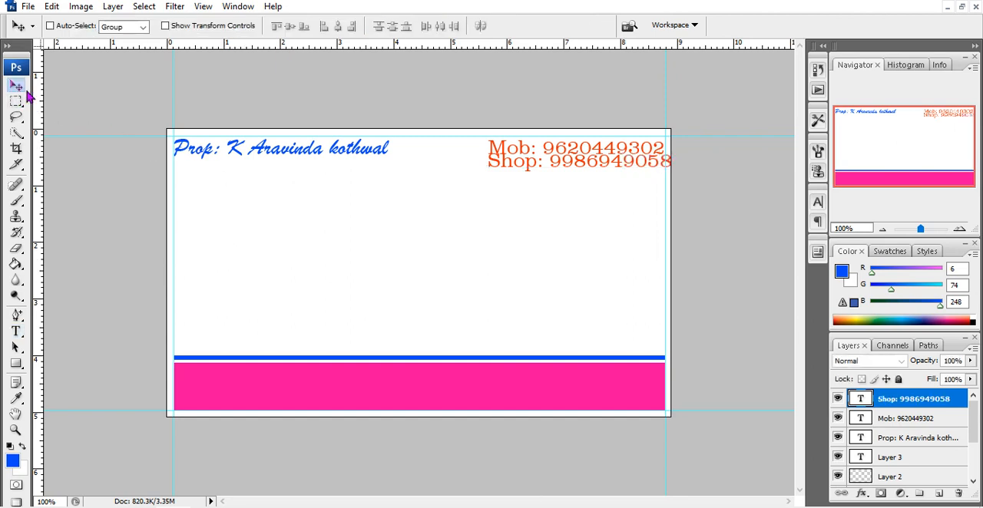
pyautogui.moveTo(598, 174); pyautogui.dragTo(588, 182)
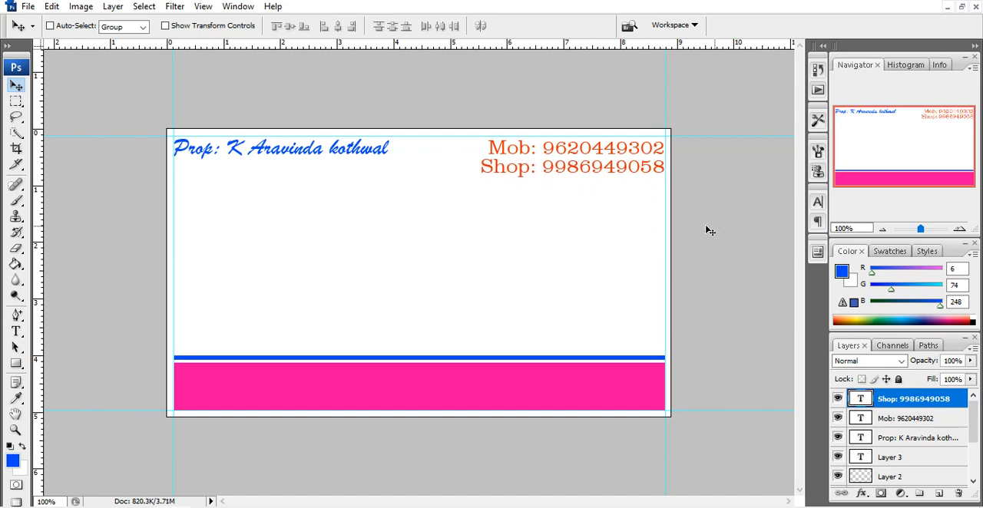
pyautogui.press('Down')
pyautogui.press('Down')
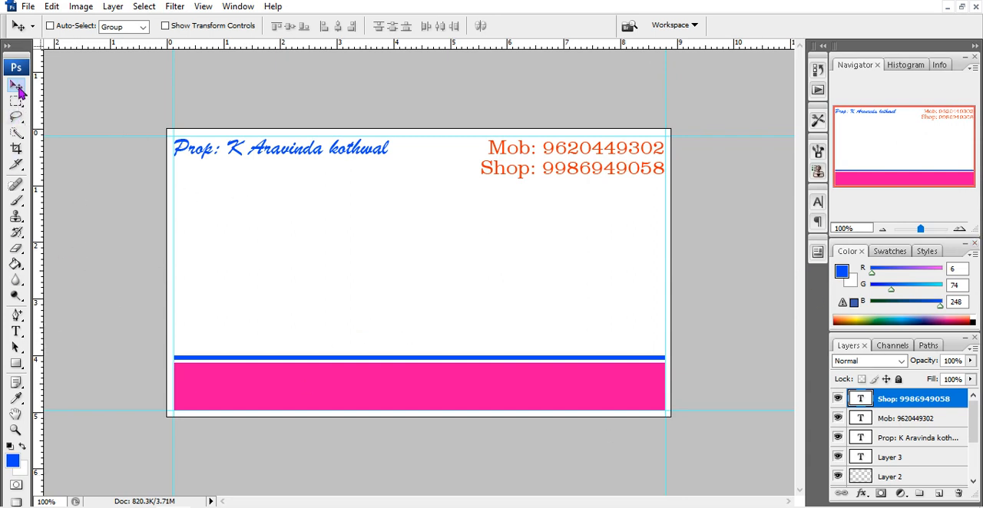
# Add the text line "KOTHWAL TRADERS" in the lower middle of the card, above the blue band
pyautogui.click(17, 335)
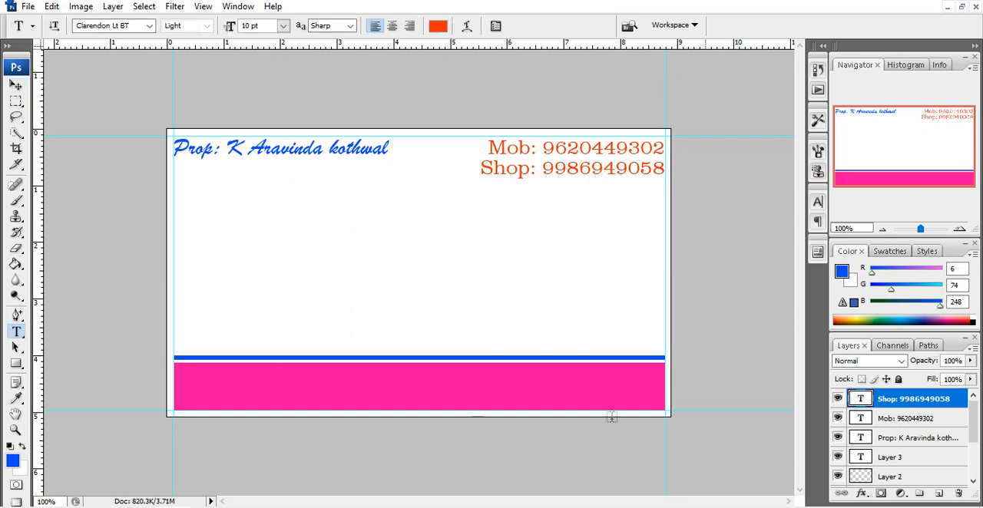
pyautogui.click(332, 306)
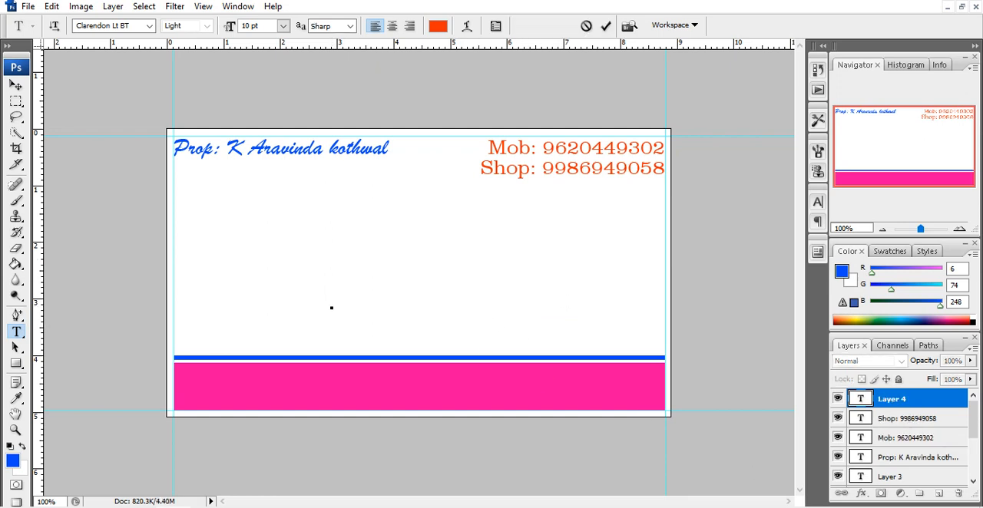
pyautogui.write('KOTH')
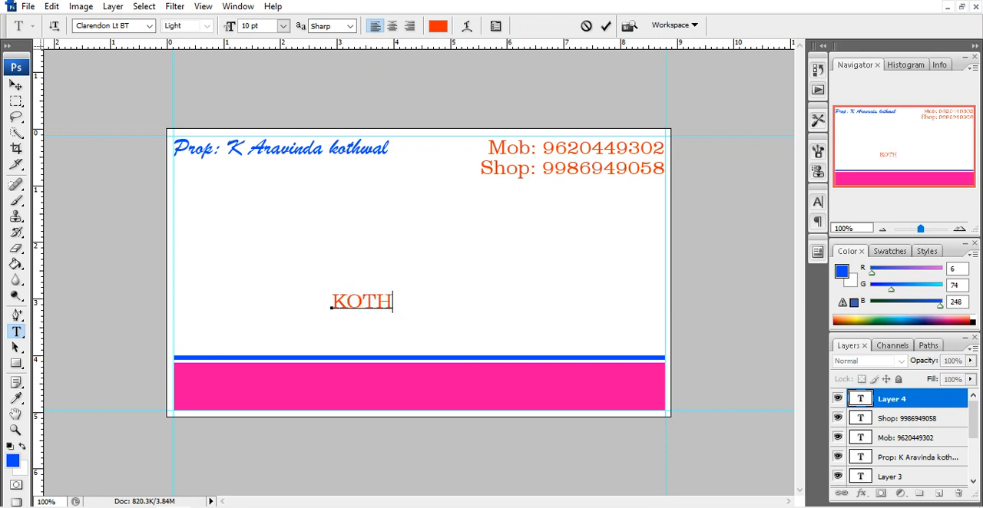
pyautogui.write('WAL TRA')
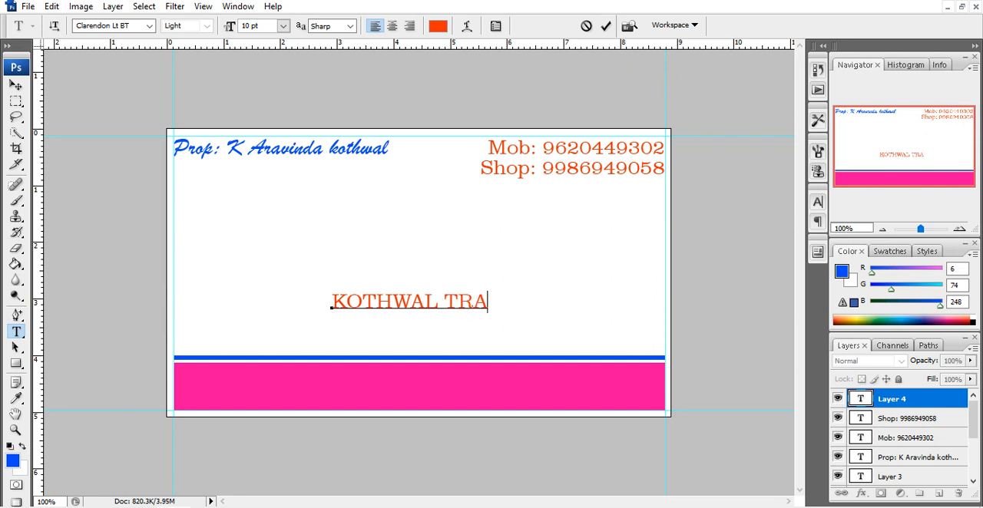
pyautogui.write('DERS')
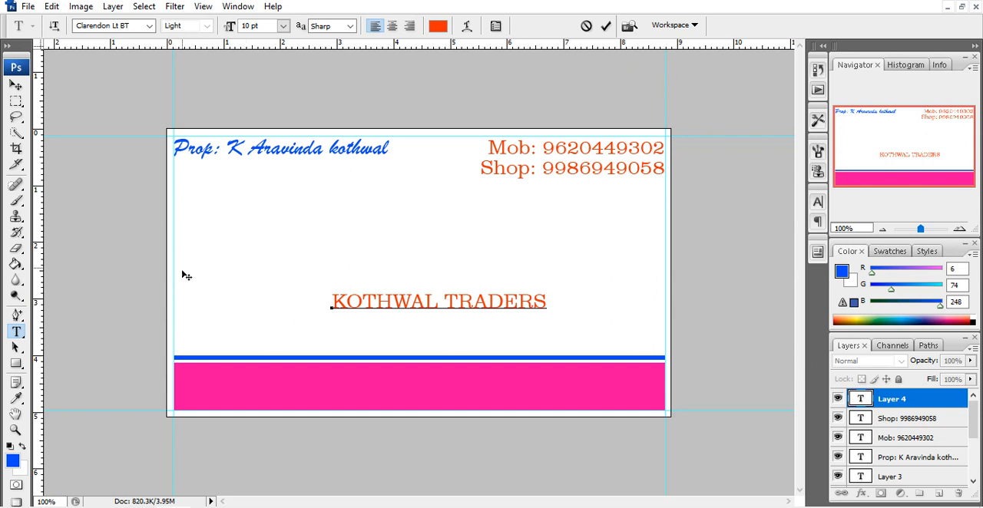
# Change the text color of the whole KOTHWAL TRADERS line to dark blue and commit the text
pyautogui.moveTo(330, 302); pyautogui.dragTo(674, 330)
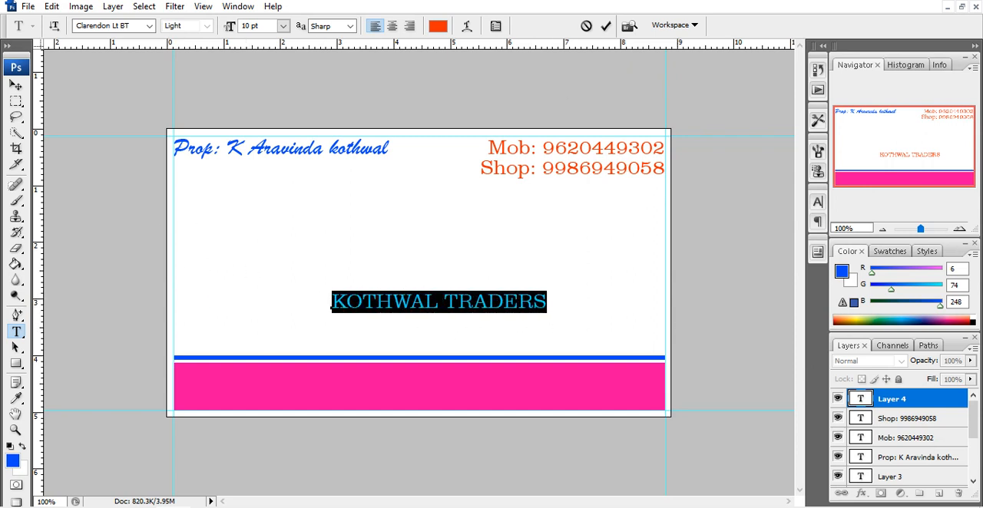
pyautogui.click(438, 26)
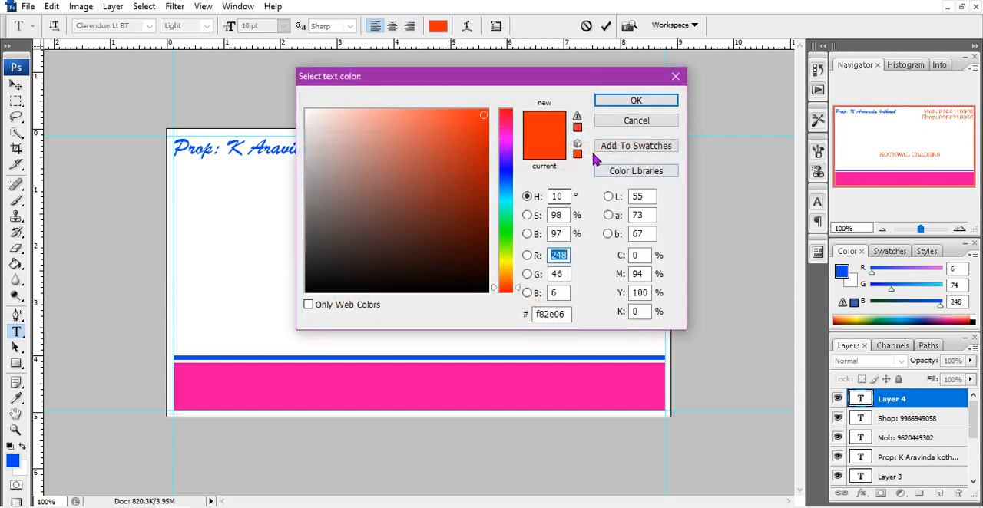
pyautogui.click(480, 203)
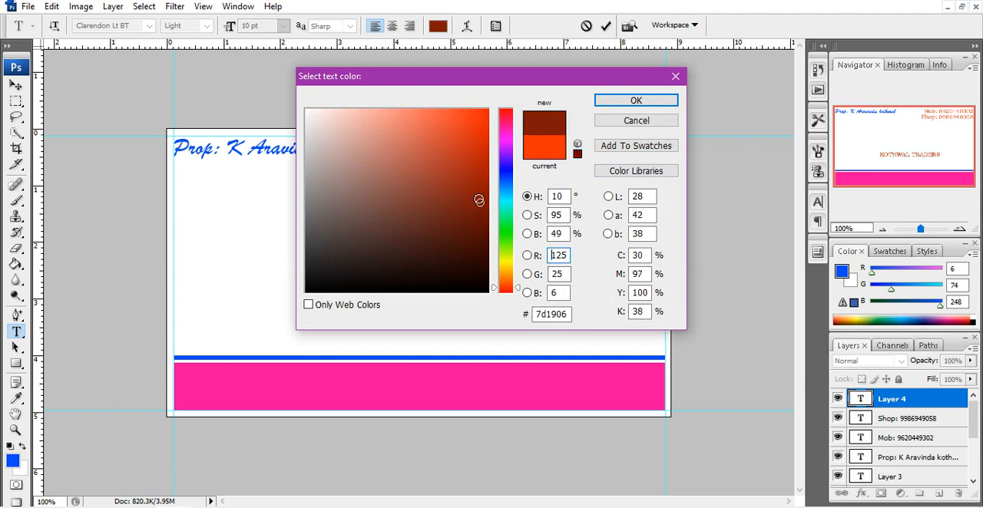
pyautogui.click(507, 168)
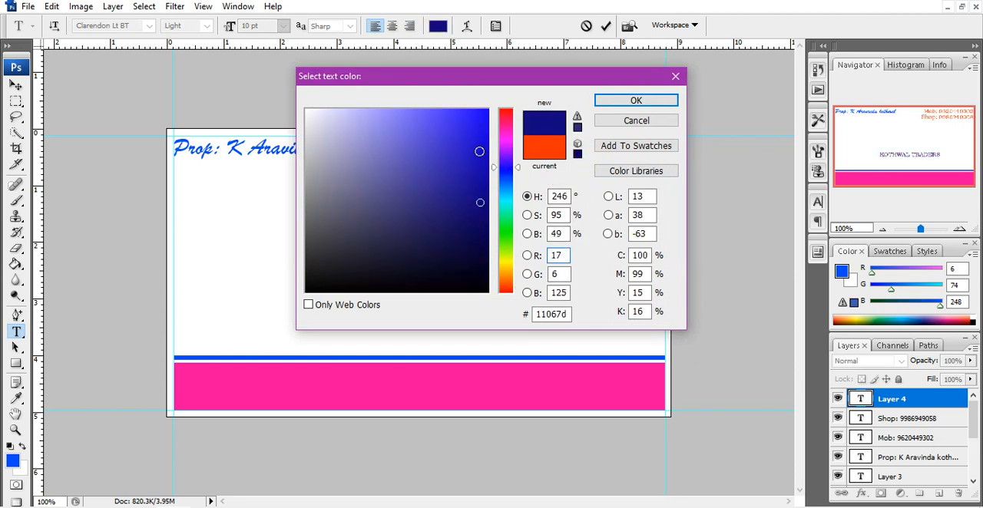
pyautogui.click(479, 151)
pyautogui.click(609, 99)
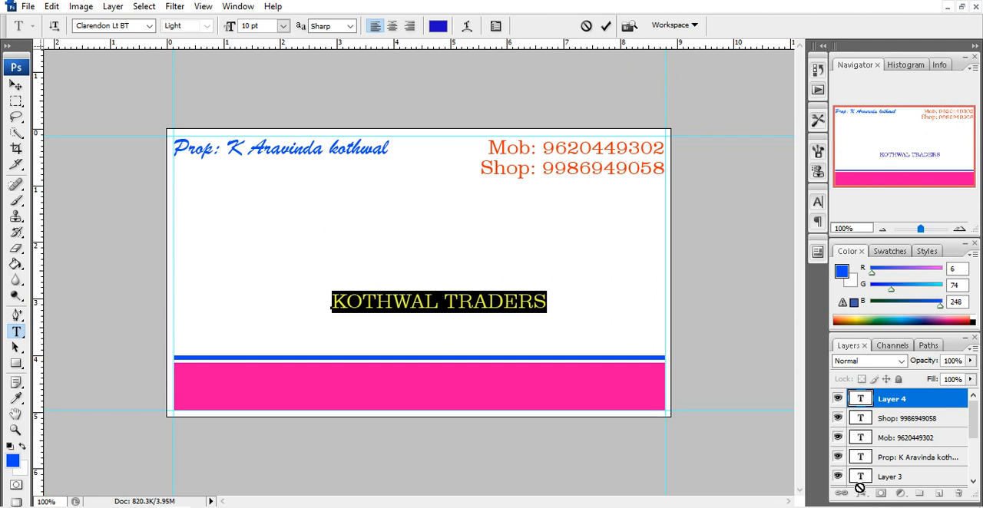
pyautogui.click(16, 85)
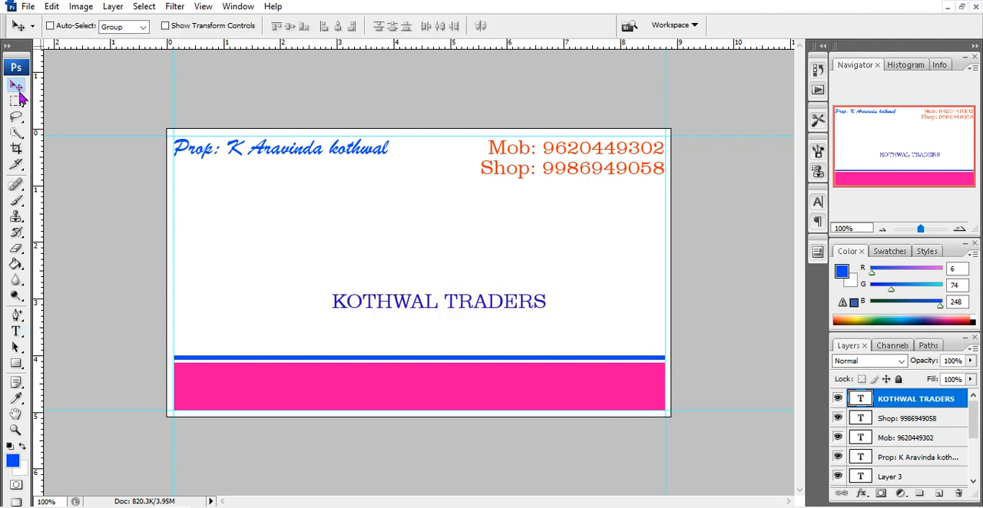
# Add a Stroke layer style to the KOTHWAL TRADERS text in yellow (e9f01d)
pyautogui.click(861, 494)
pyautogui.click(880, 484)
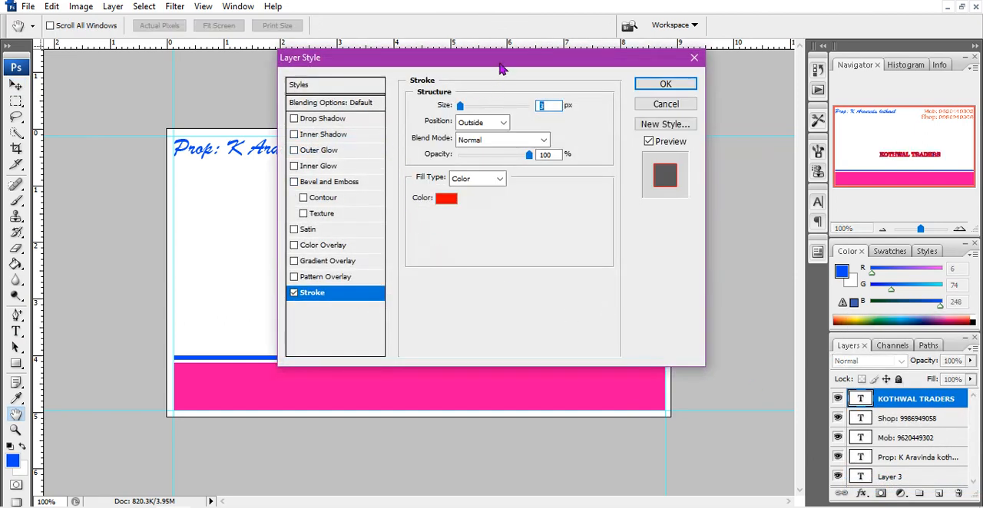
pyautogui.moveTo(500, 69); pyautogui.dragTo(697, 127)
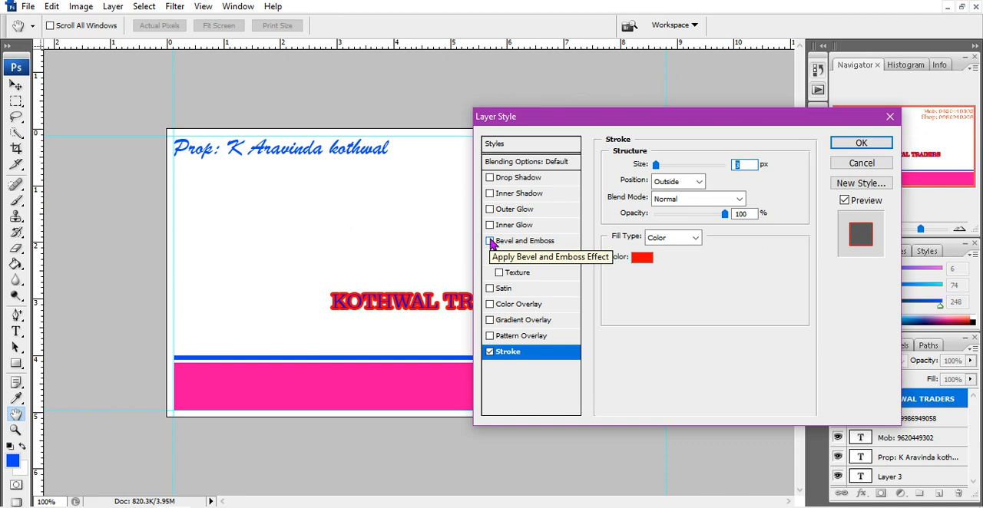
pyautogui.click(643, 258)
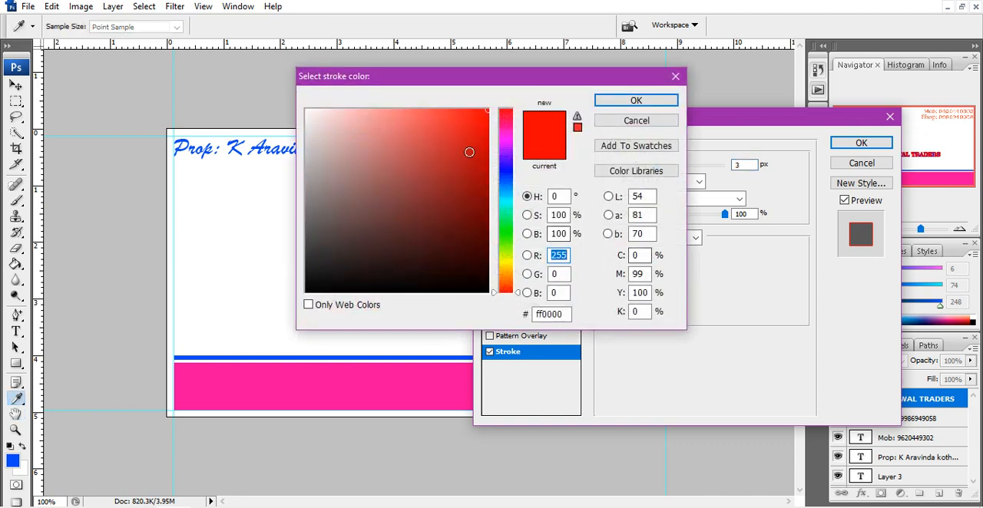
pyautogui.click(505, 173)
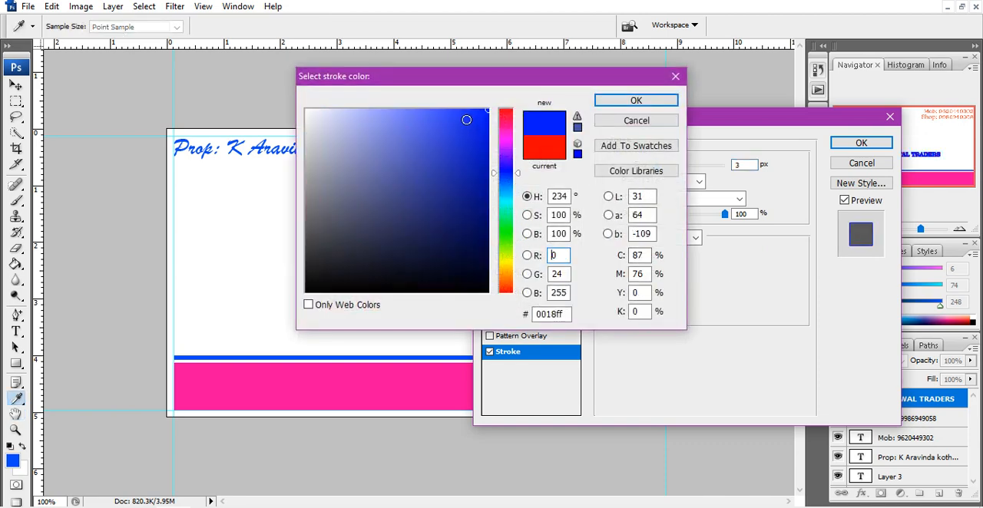
pyautogui.moveTo(505, 173); pyautogui.dragTo(506, 261)
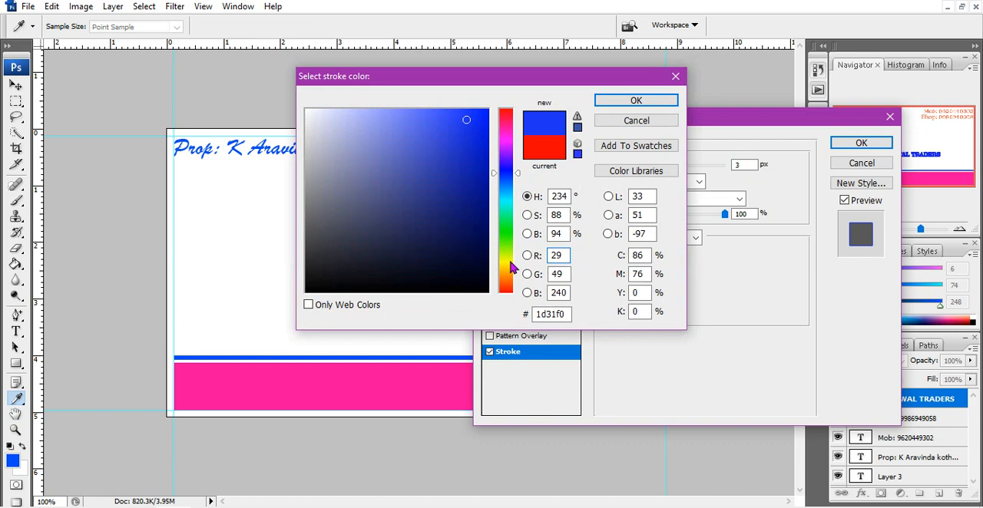
pyautogui.click(634, 102)
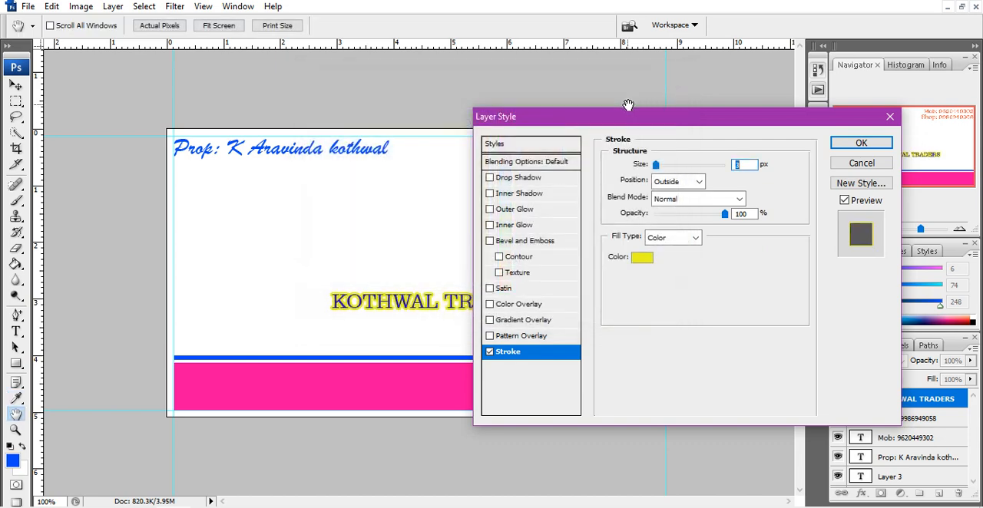
# Try the Satin effect and the Inside and Center stroke positions on the KOTHWAL TRADERS text, returning to Outside without Satin
pyautogui.click(491, 290)
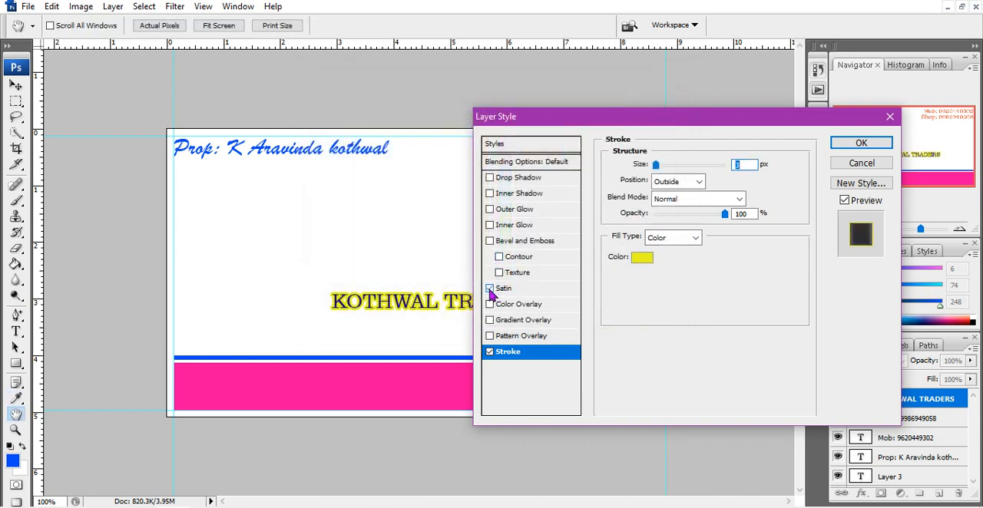
pyautogui.click(490, 289)
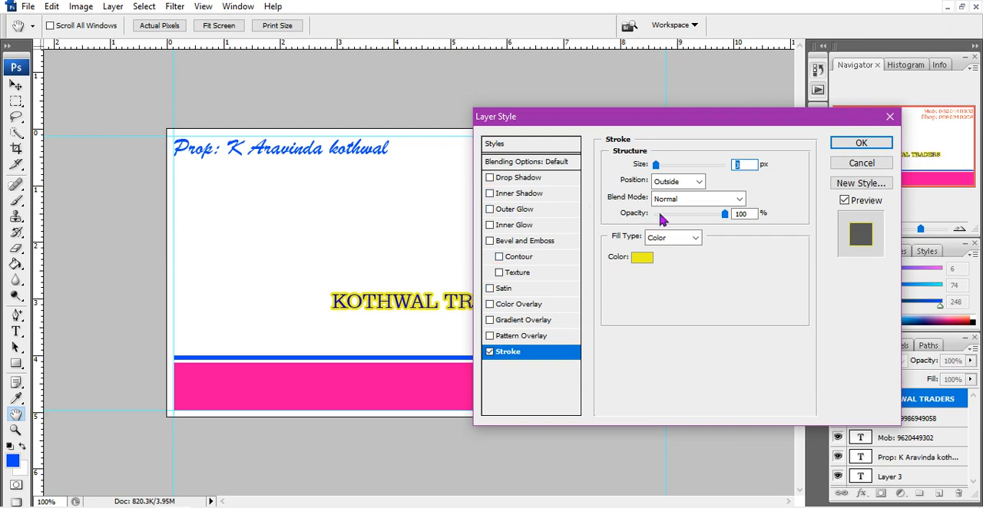
pyautogui.click(701, 183)
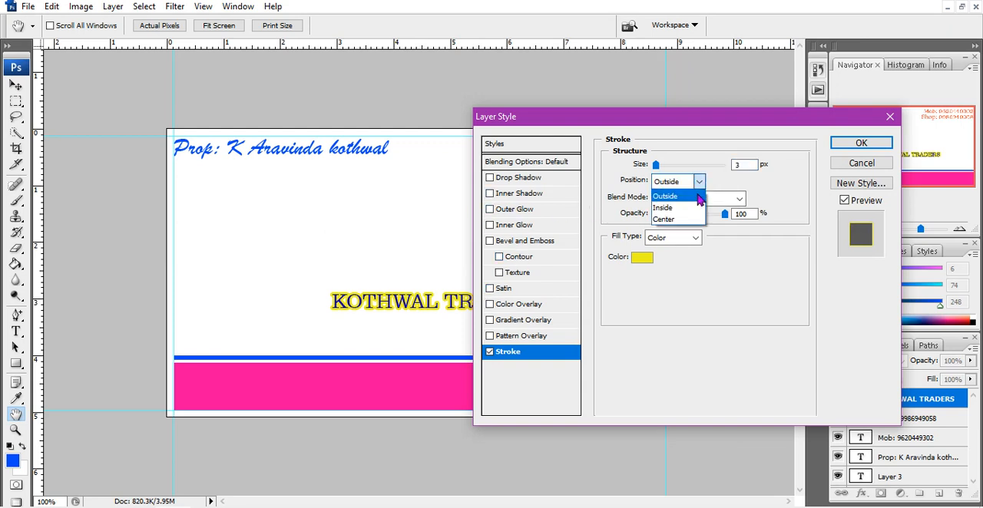
pyautogui.click(695, 208)
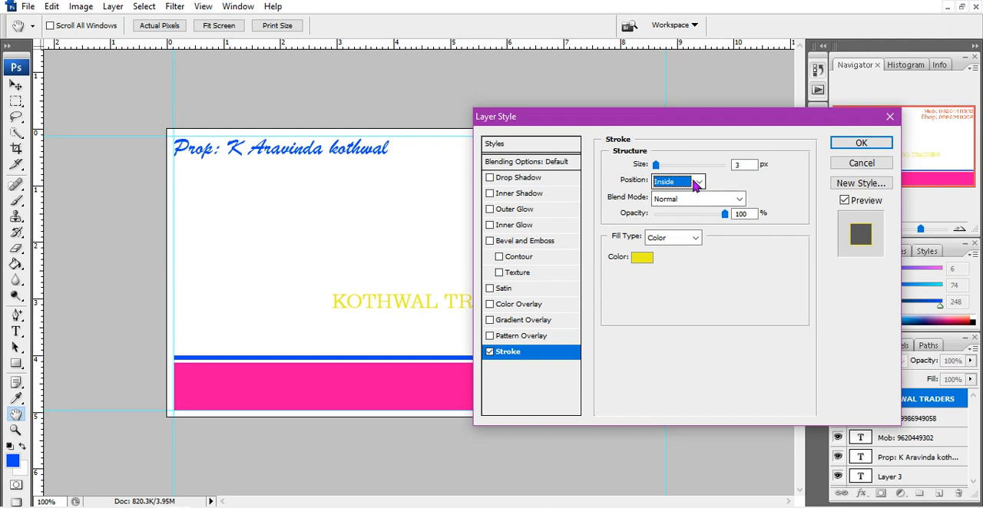
pyautogui.click(695, 182)
pyautogui.click(689, 221)
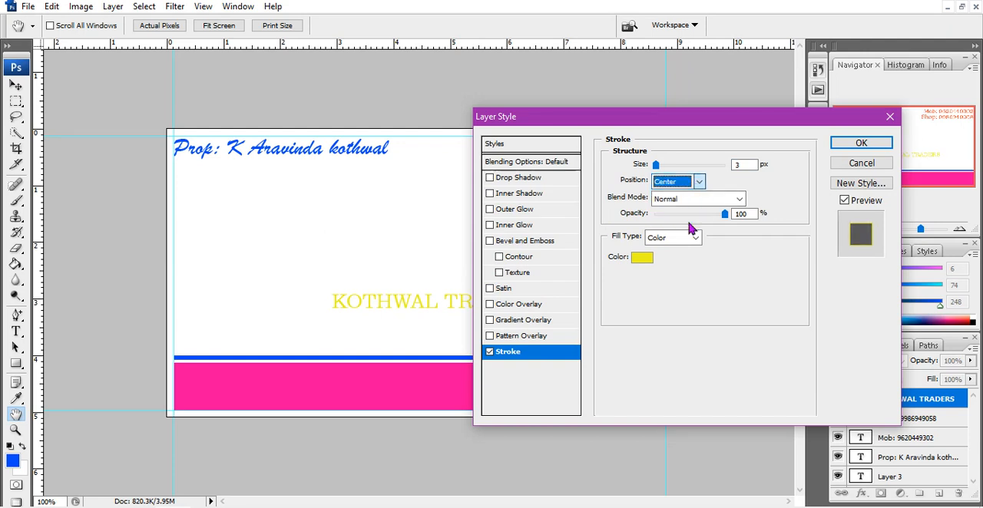
pyautogui.click(698, 182)
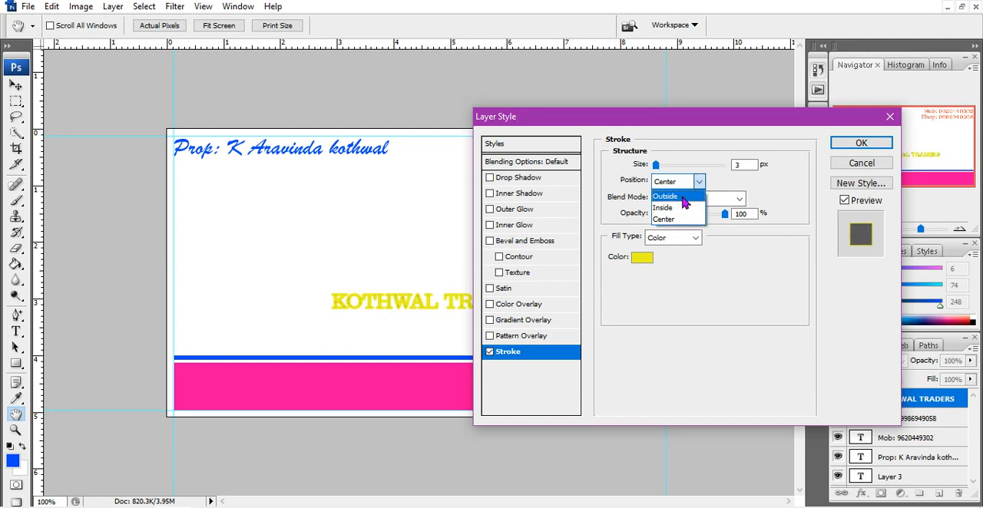
pyautogui.click(683, 196)
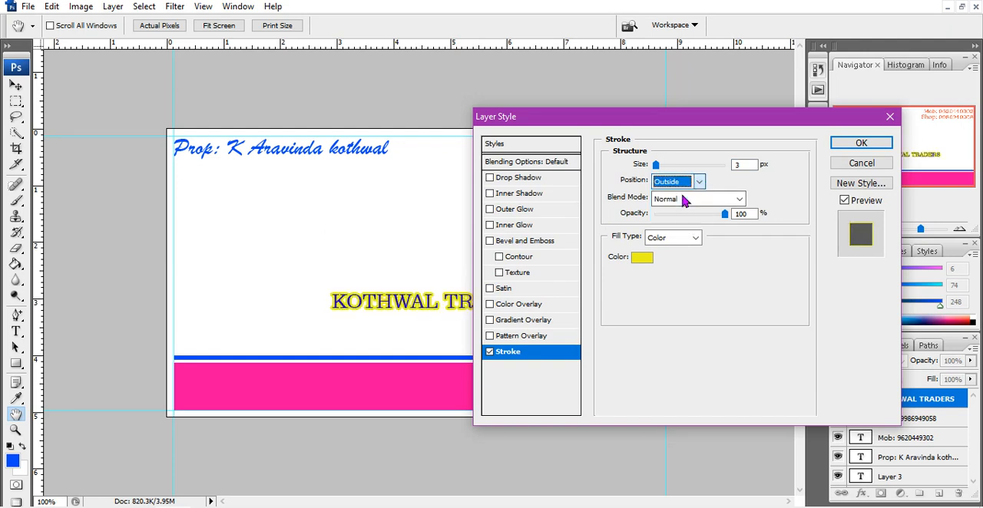
# Change the KOTHWAL TRADERS stroke to a gradient fill and set the gradient's starting color stop to red (fa0b0b)
pyautogui.click(693, 241)
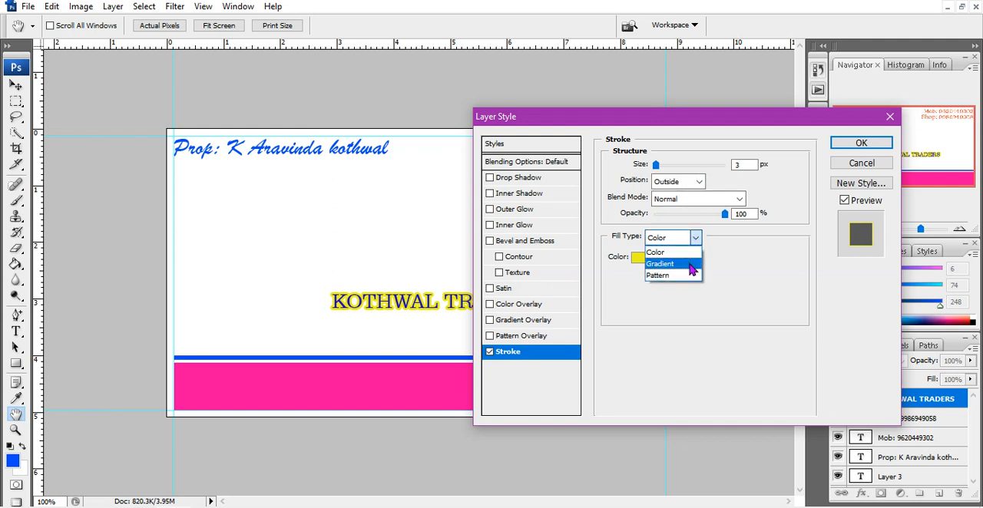
pyautogui.click(689, 264)
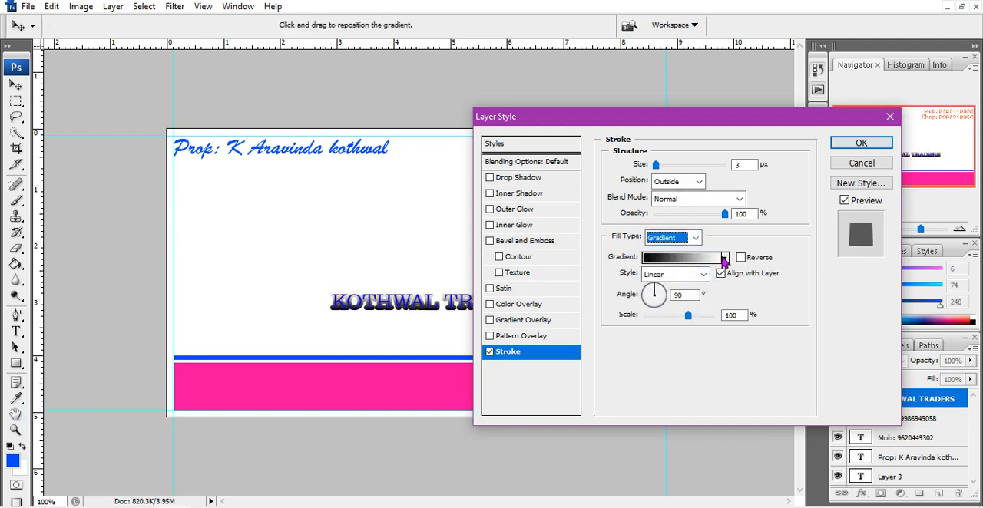
pyautogui.click(705, 257)
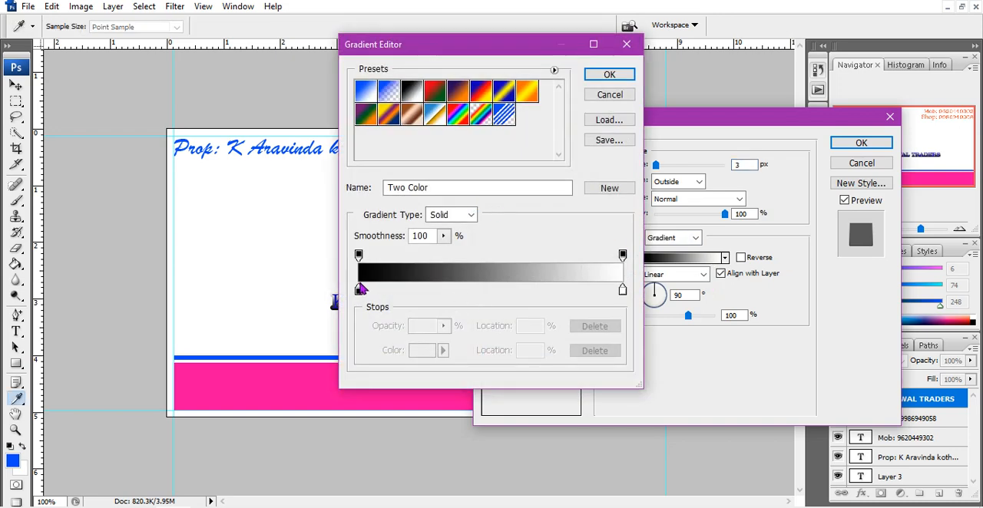
pyautogui.click(358, 289)
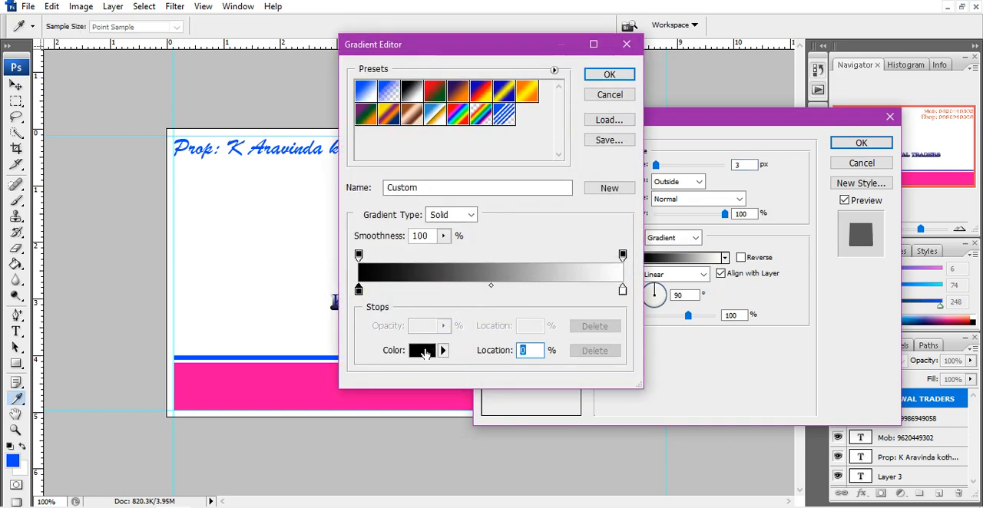
pyautogui.click(425, 353)
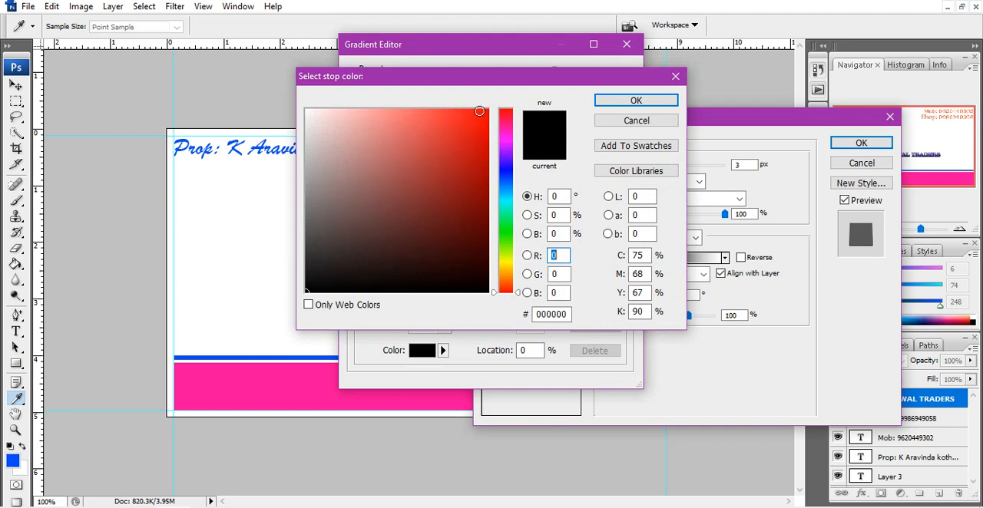
pyautogui.click(480, 112)
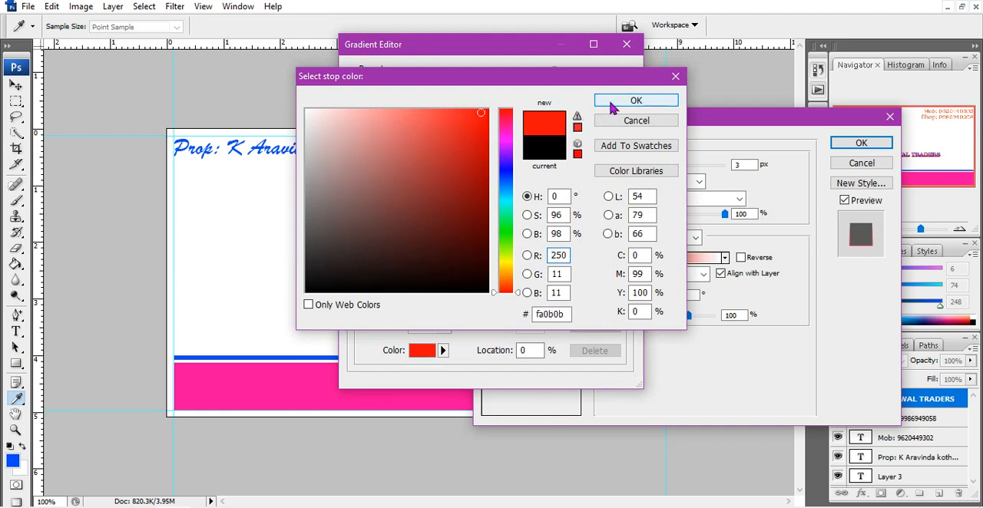
pyautogui.click(612, 103)
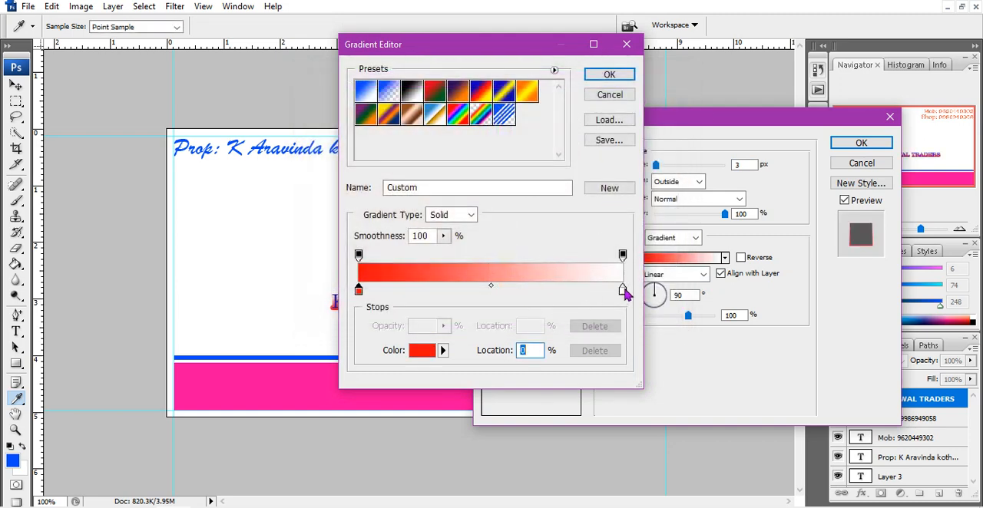
# Set the stroke gradient's end color stop to yellow and apply the gradient
pyautogui.click(621, 293)
pyautogui.click(414, 354)
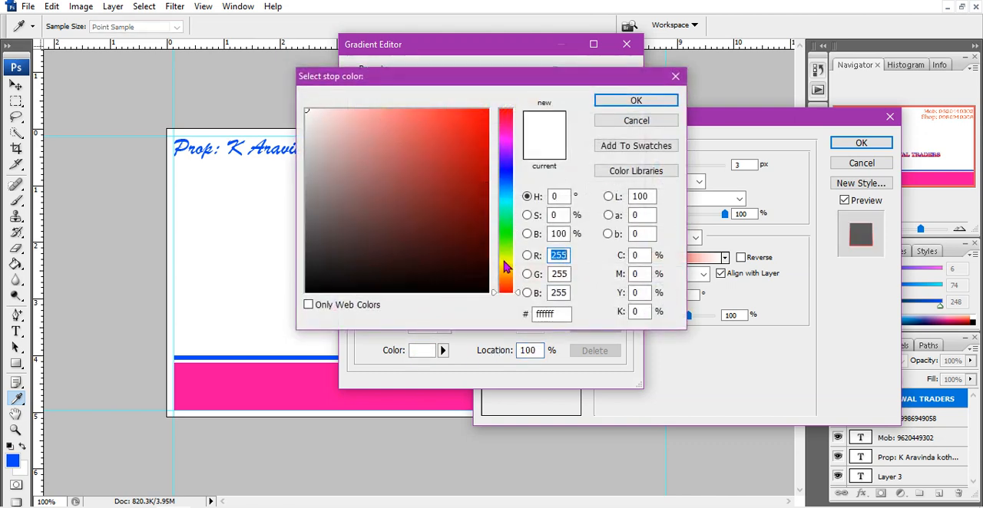
pyautogui.click(505, 266)
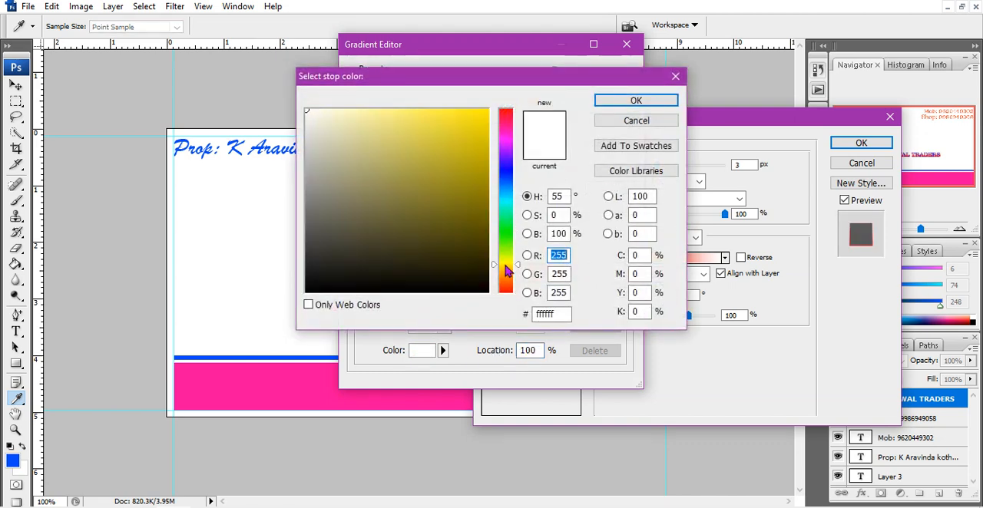
pyautogui.click(484, 113)
pyautogui.click(635, 100)
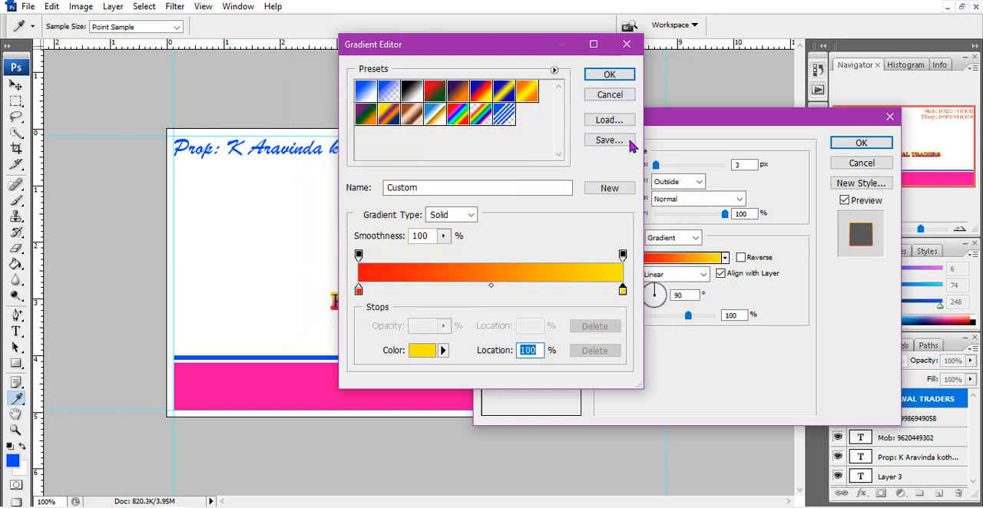
pyautogui.click(608, 78)
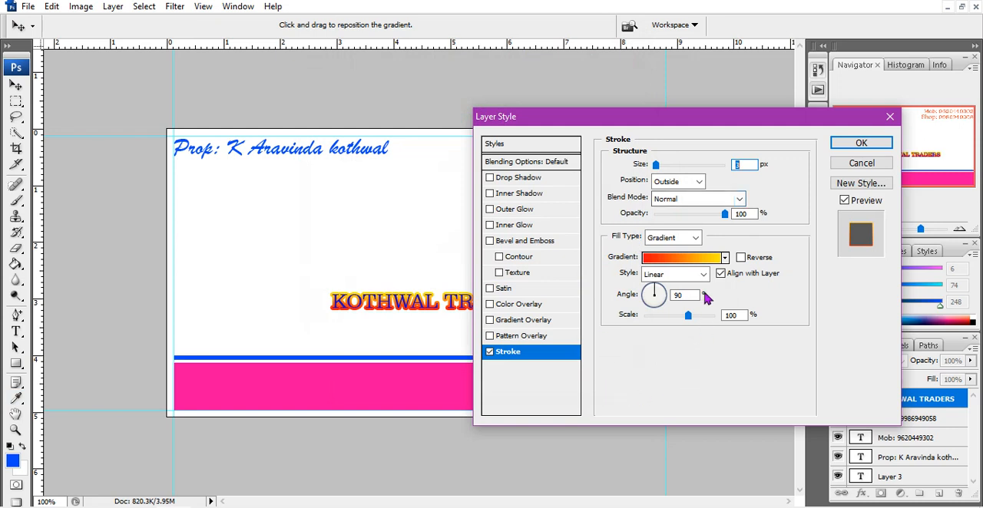
# Compare the title with and without the stroke, then reduce the stroke size to 1 px and apply the layer style
pyautogui.click(489, 352)
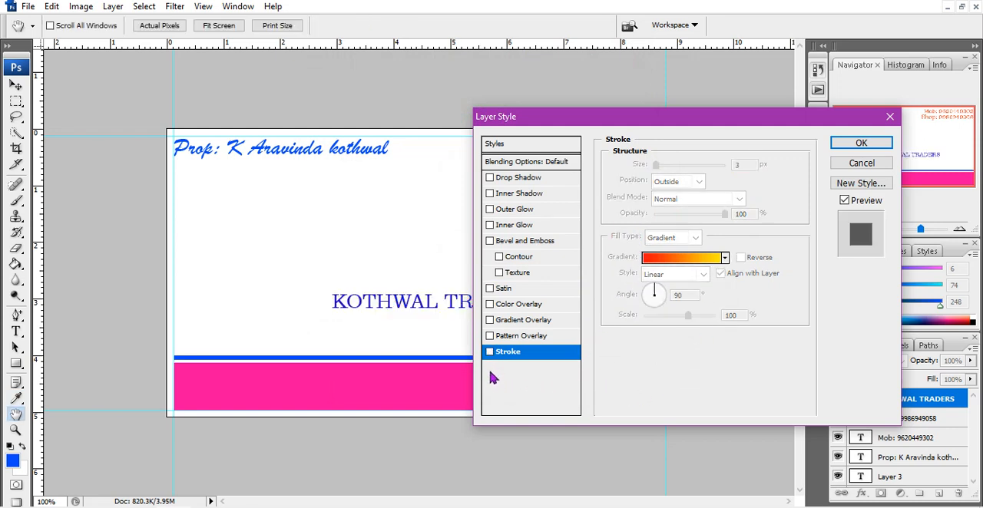
pyautogui.click(489, 353)
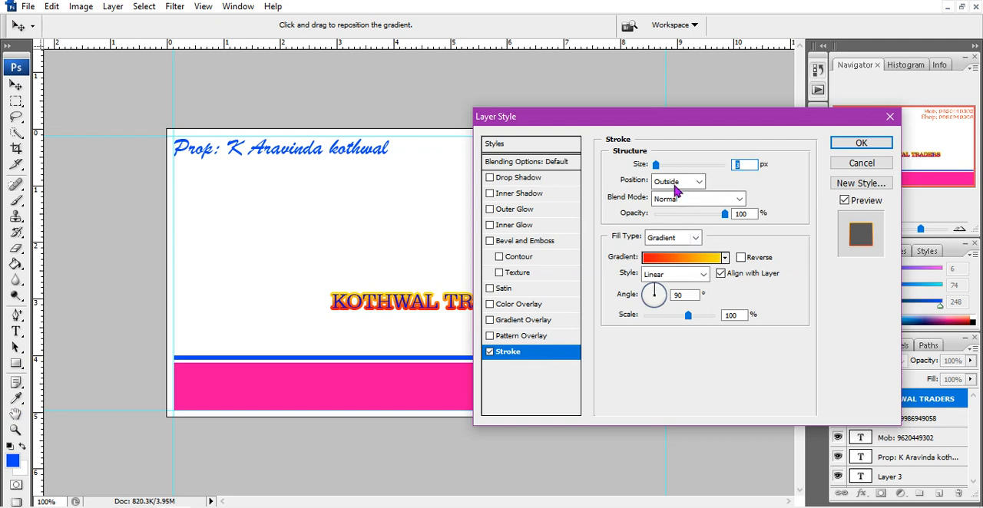
pyautogui.moveTo(656, 168); pyautogui.dragTo(648, 170)
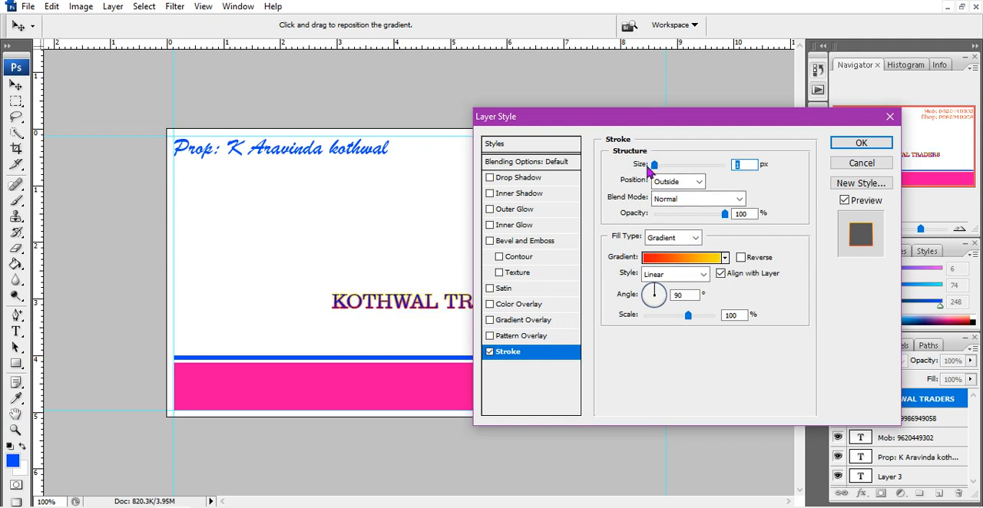
pyautogui.click(845, 147)
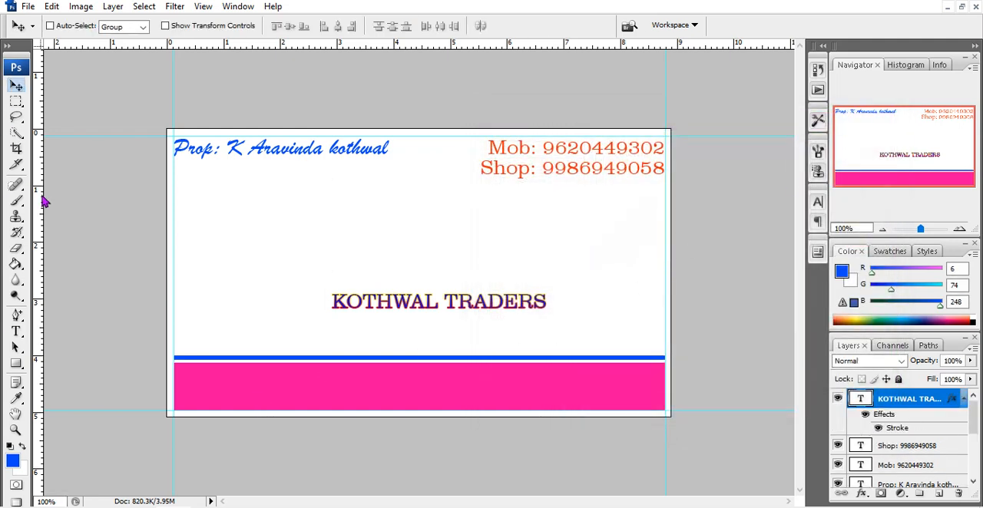
# Add a text line with the shop's full address and postal code just below the KOTHWAL TRADERS title
pyautogui.click(16, 331)
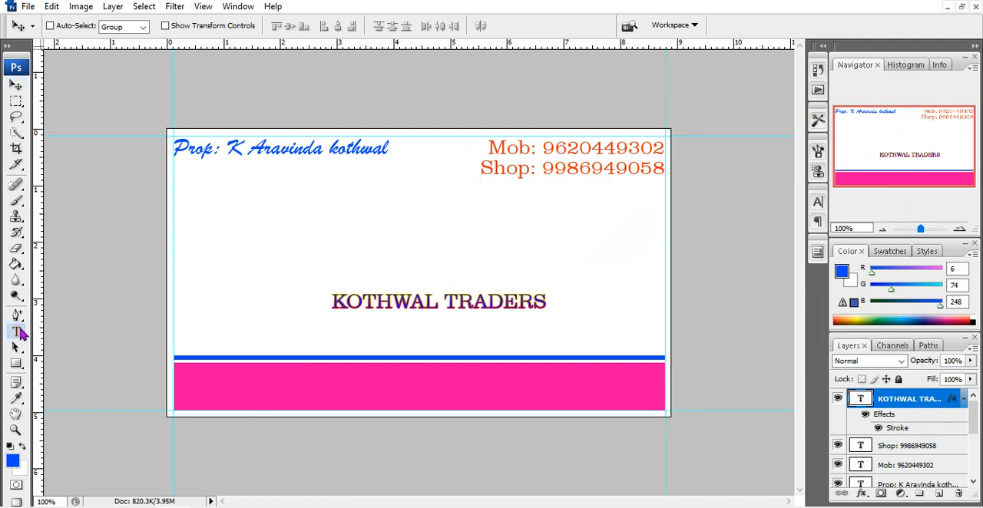
pyautogui.click(343, 328)
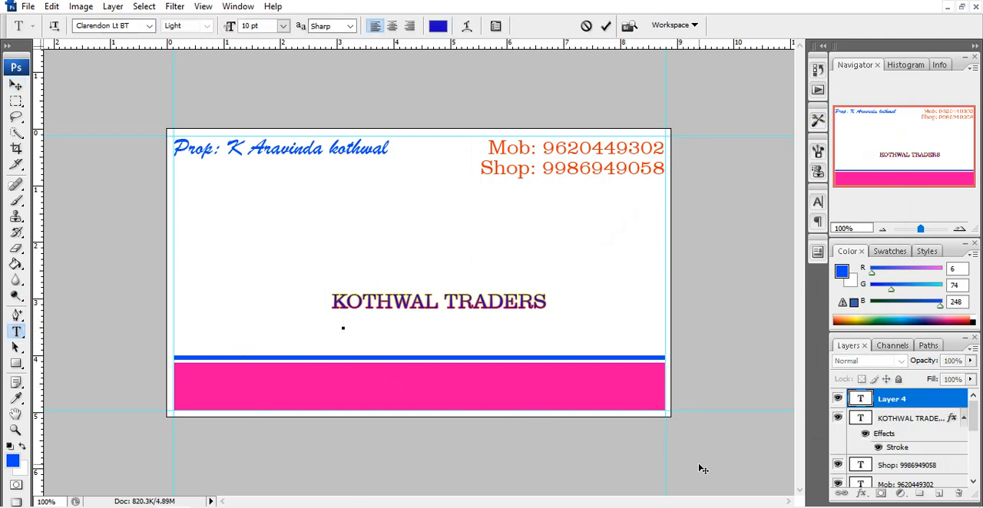
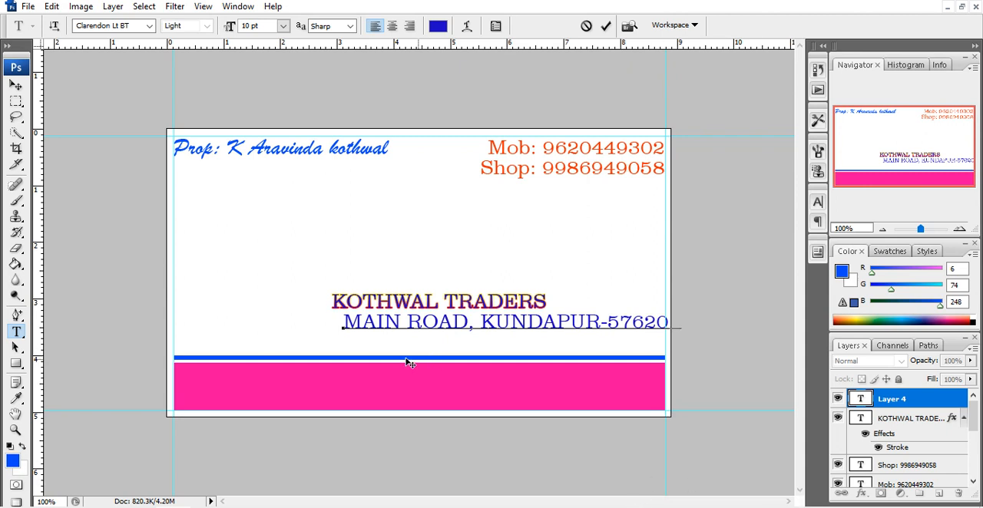
# Set the whole address line to 6 pt and nudge it into place beneath the title
pyautogui.moveTo(343, 321); pyautogui.dragTo(679, 323)
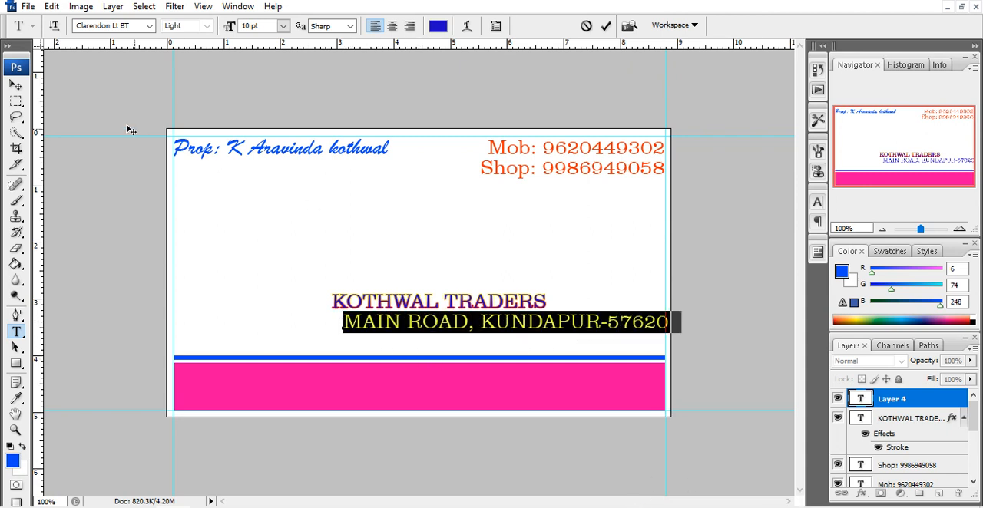
pyautogui.click(284, 26)
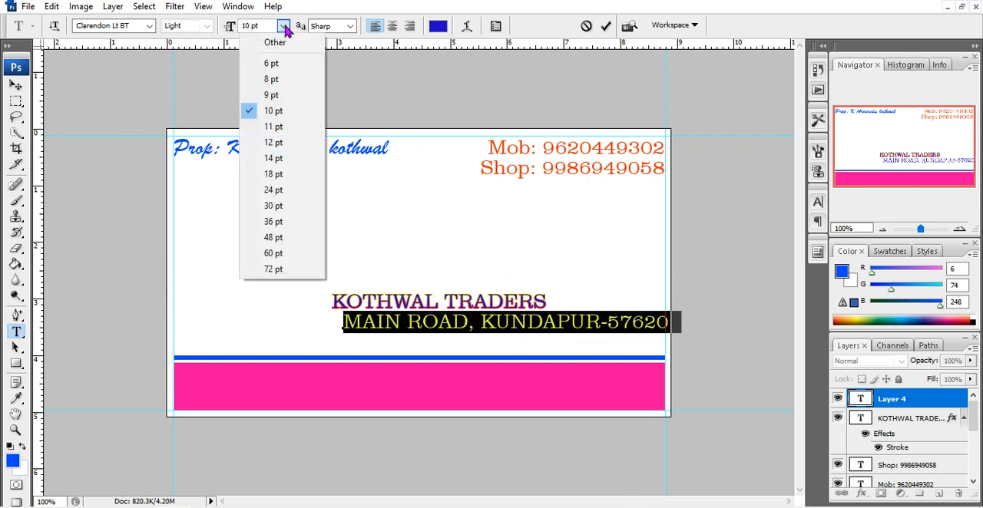
pyautogui.click(284, 64)
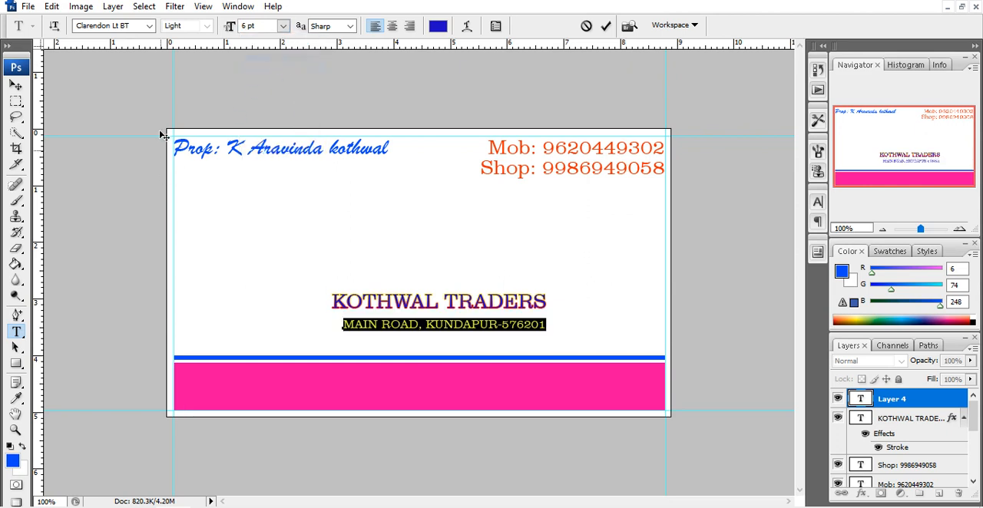
pyautogui.click(16, 87)
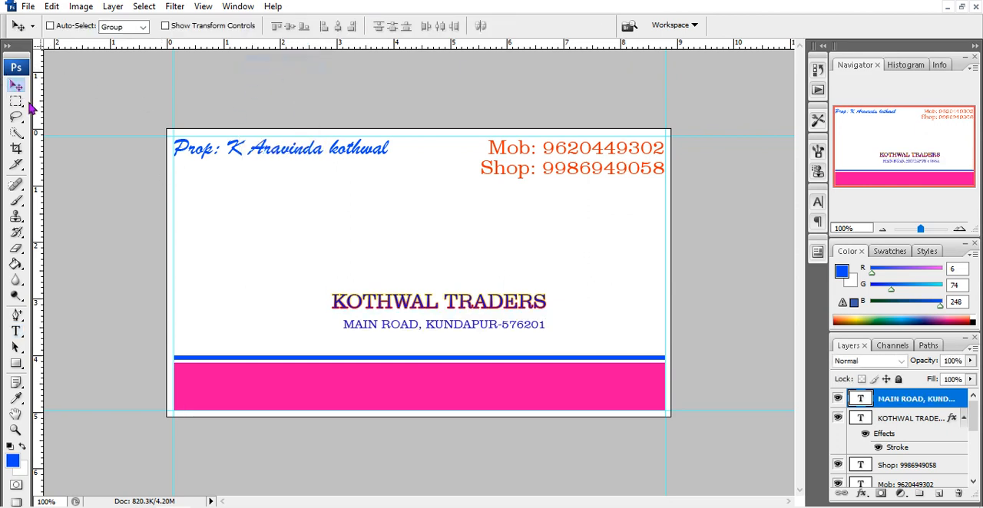
pyautogui.moveTo(391, 327)
pyautogui.mouseDown()
pyautogui.moveTo(379, 327)
pyautogui.moveTo(392, 328)
pyautogui.mouseUp()
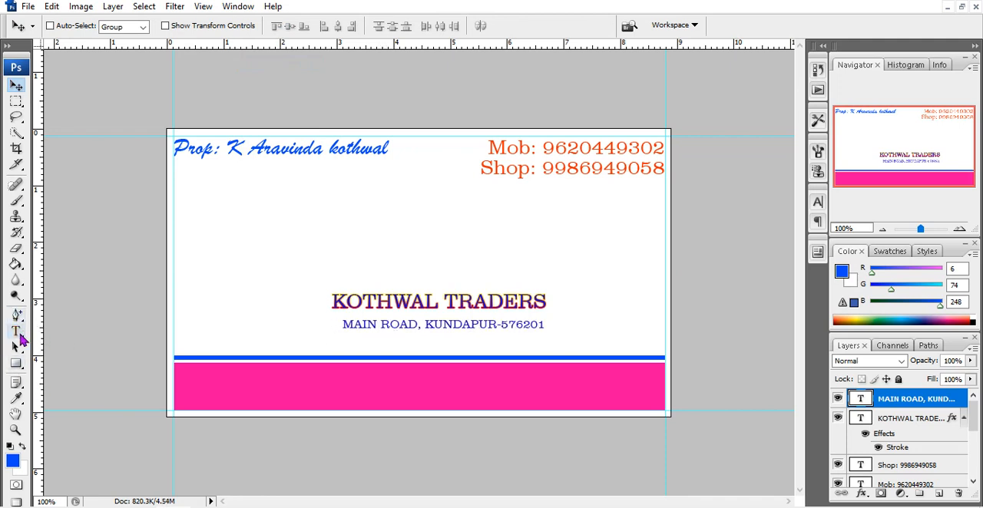
# Change the text color of the whole address line to dark green and commit the text
pyautogui.click(16, 332)
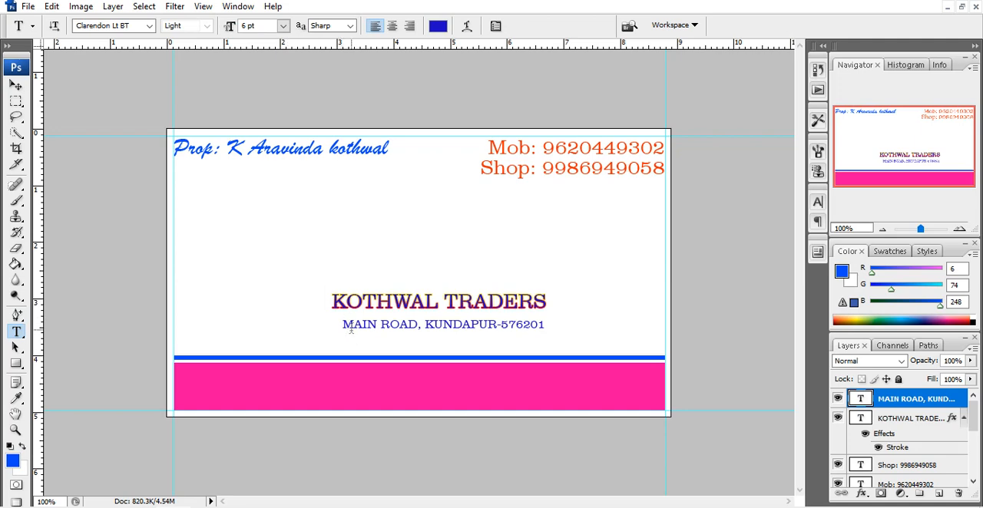
pyautogui.moveTo(344, 325); pyautogui.dragTo(697, 369)
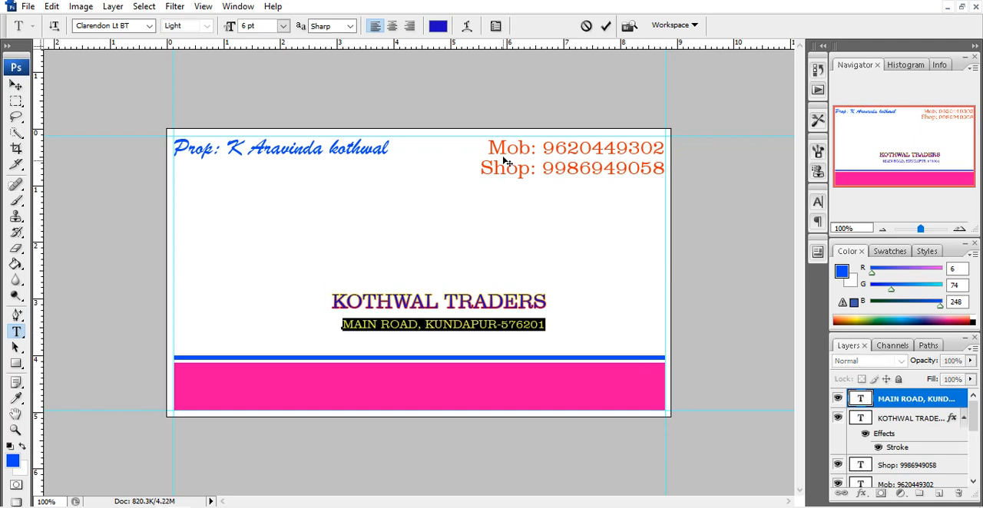
pyautogui.click(438, 27)
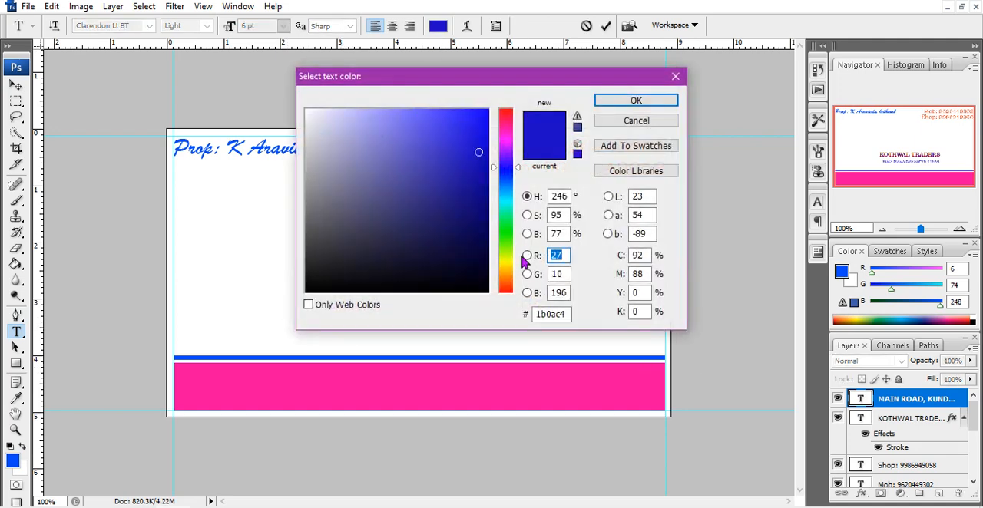
pyautogui.click(506, 234)
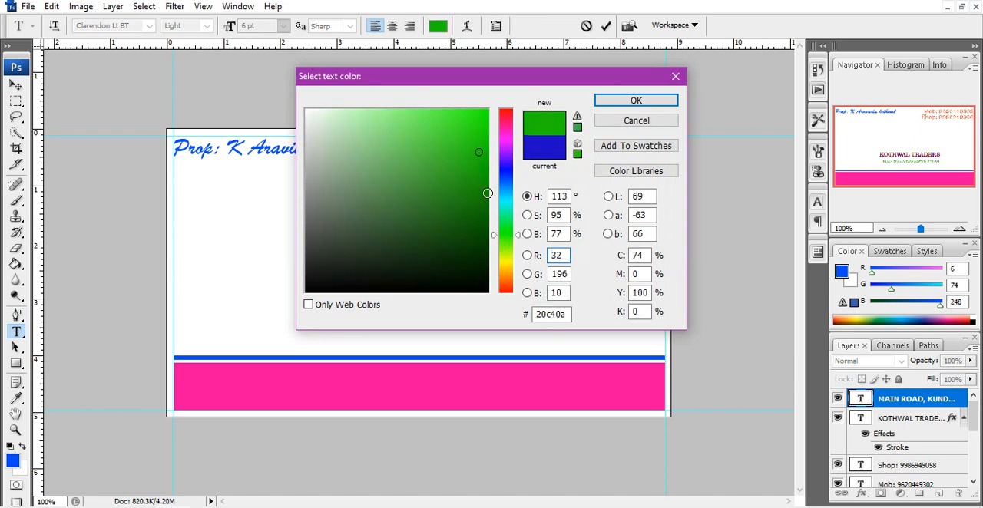
pyautogui.click(632, 100)
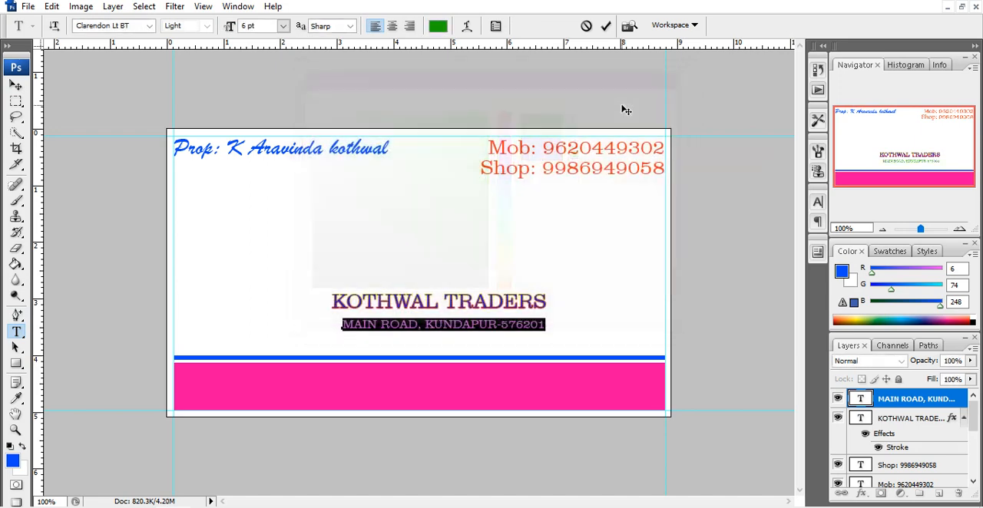
pyautogui.click(16, 89)
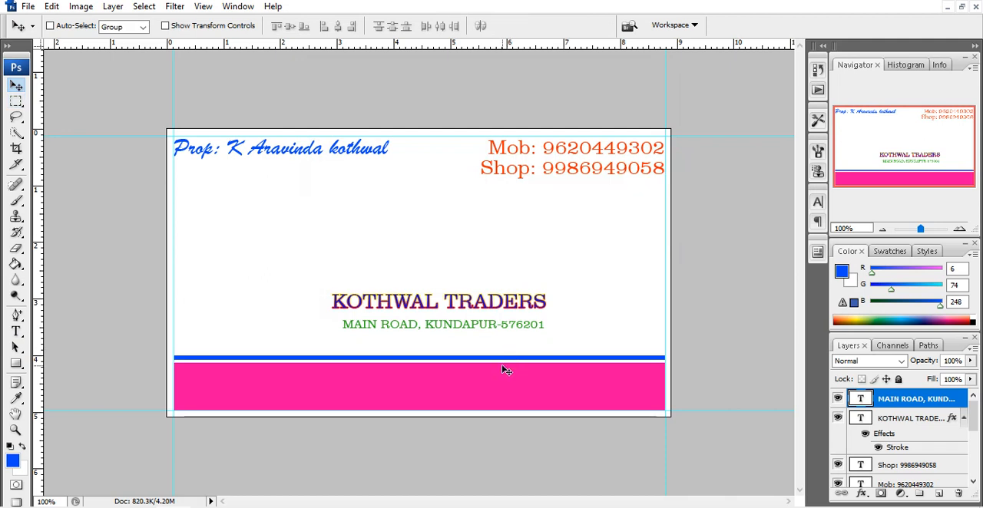
# Try to open the bulb image from New folder on the desktop
pyautogui.click(29, 7)
pyautogui.click(85, 36)
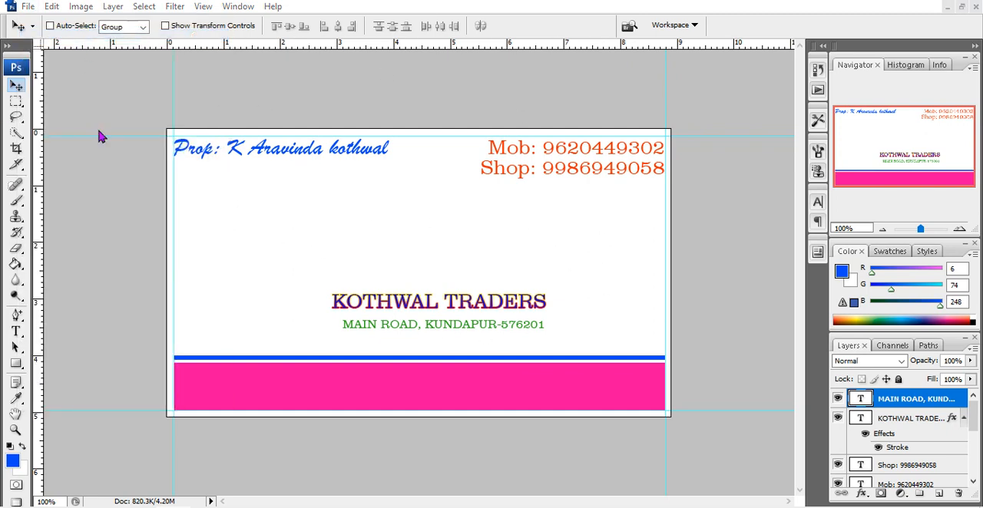
pyautogui.click(332, 143)
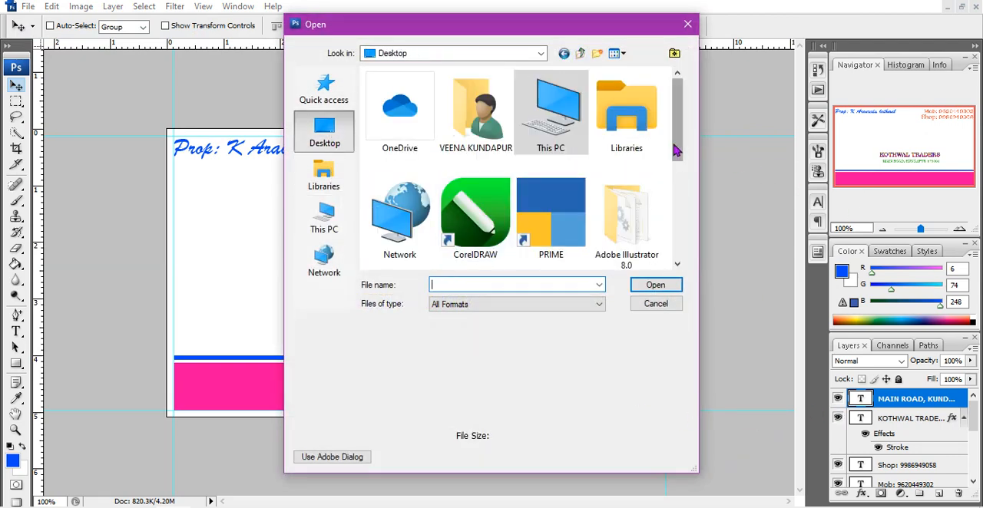
pyautogui.moveTo(678, 151); pyautogui.dragTo(670, 244)
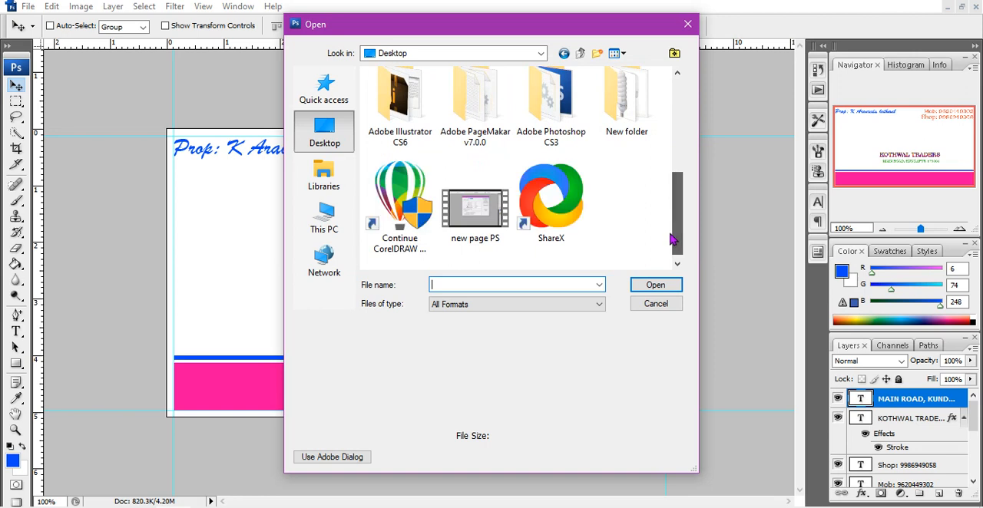
pyautogui.doubleClick(628, 127)
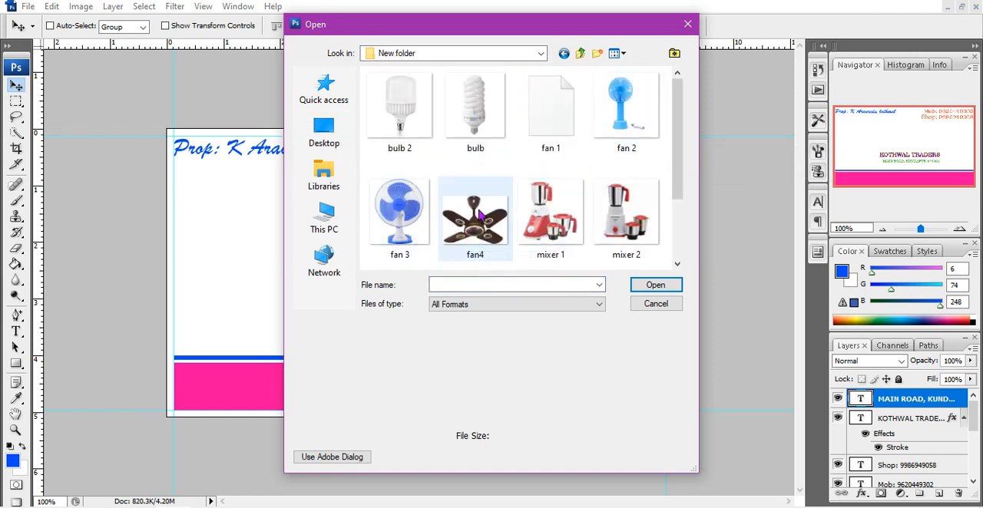
pyautogui.click(476, 115)
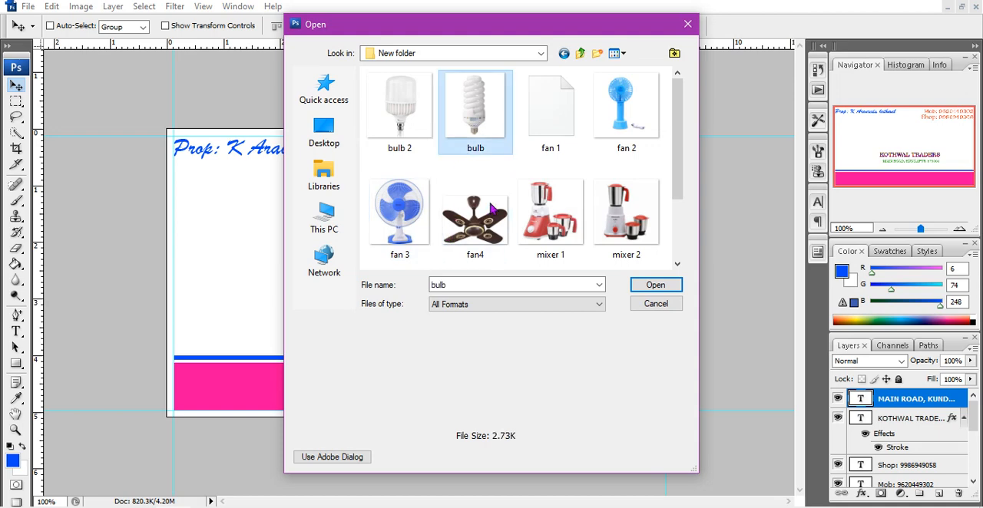
pyautogui.click(645, 289)
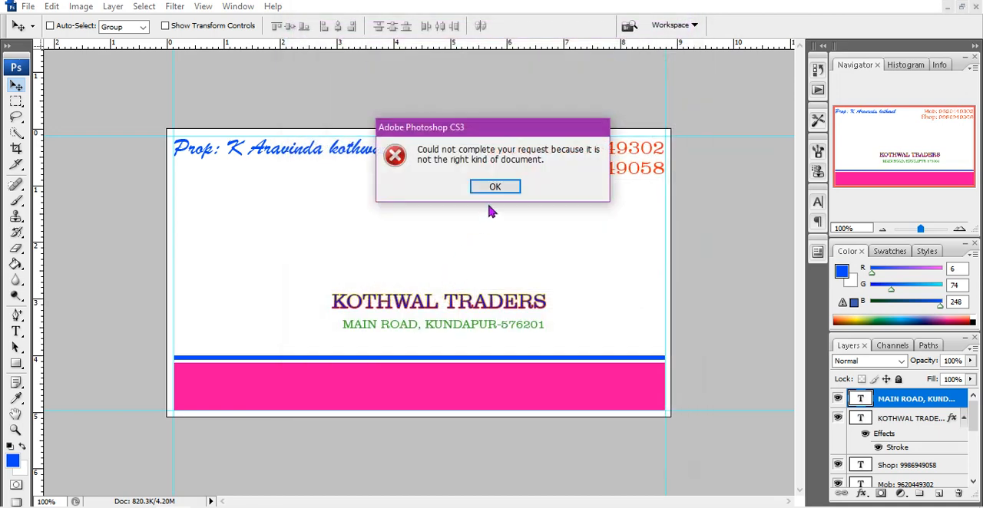
pyautogui.click(496, 188)
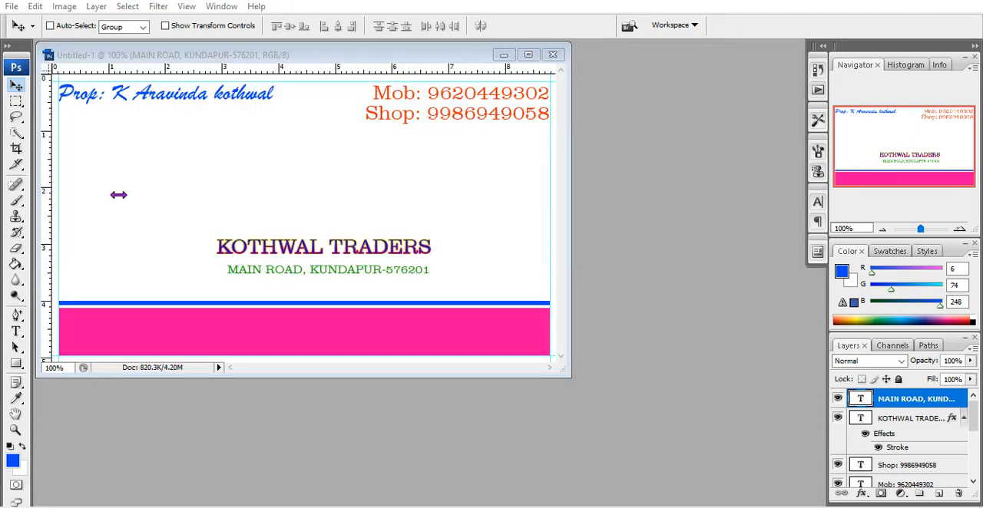
# Open the fan4 image from the desktop
pyautogui.click(10, 7)
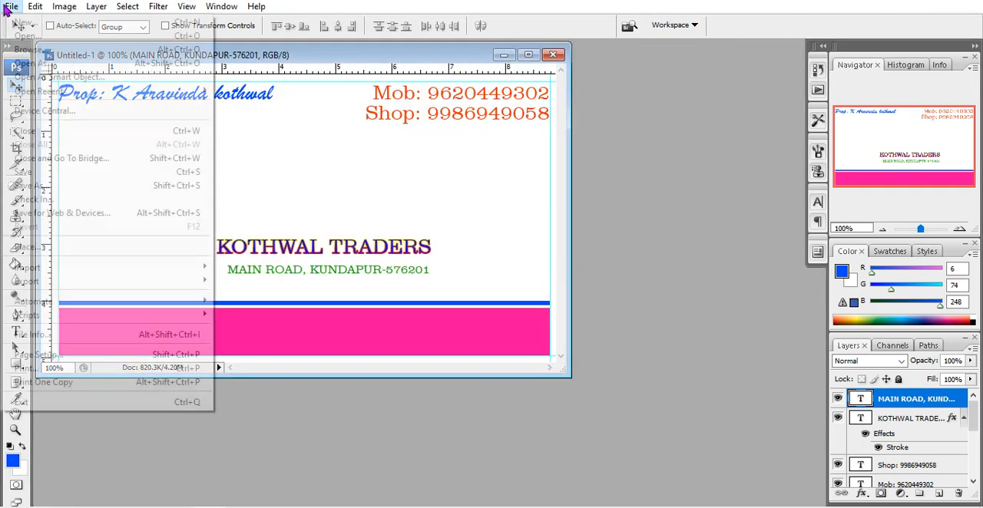
pyautogui.click(39, 37)
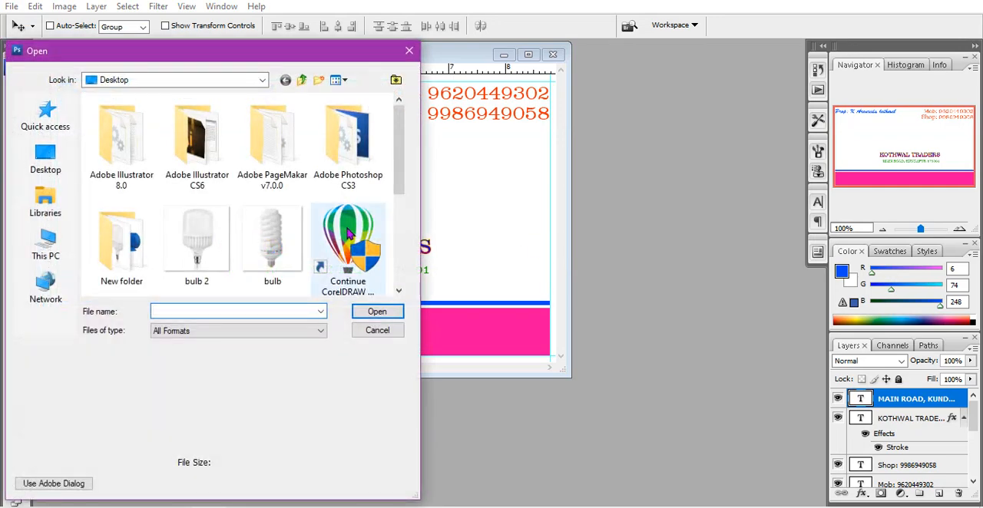
pyautogui.moveTo(402, 165); pyautogui.dragTo(403, 294)
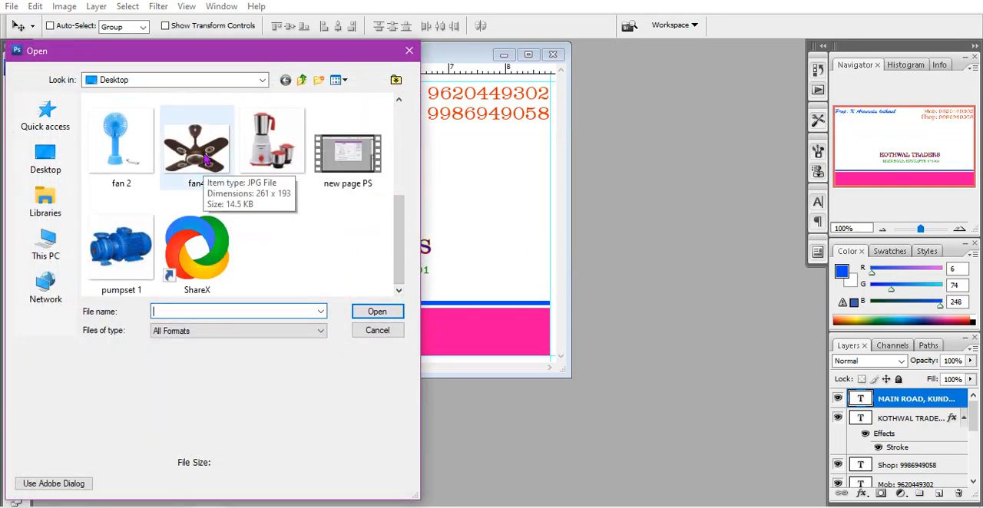
pyautogui.click(206, 157)
pyautogui.click(377, 313)
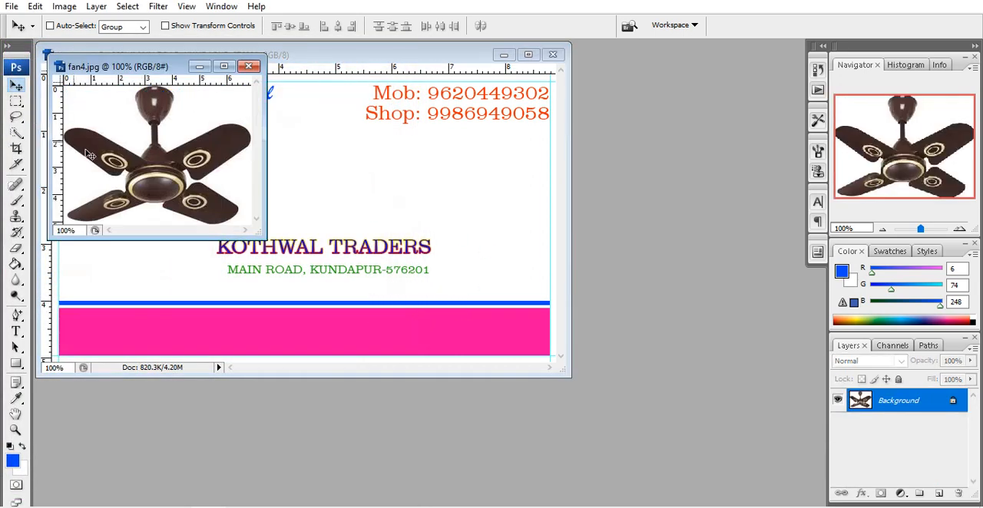
# Paste the ceiling fan picture into the business card and move it to the card's left side below the proprietor line
pyautogui.click(343, 351)
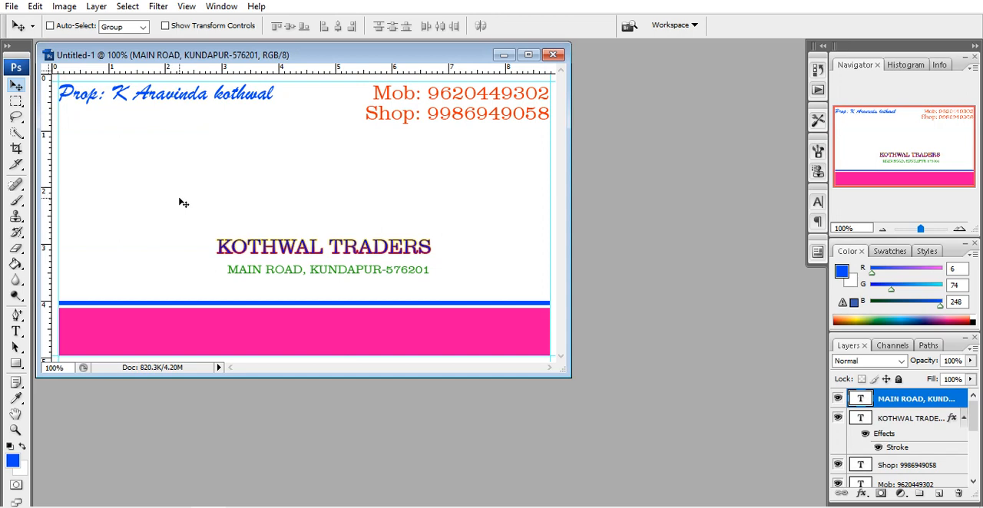
pyautogui.hotkey('ctrl', 'v')
pyautogui.moveTo(360, 200); pyautogui.dragTo(198, 203)
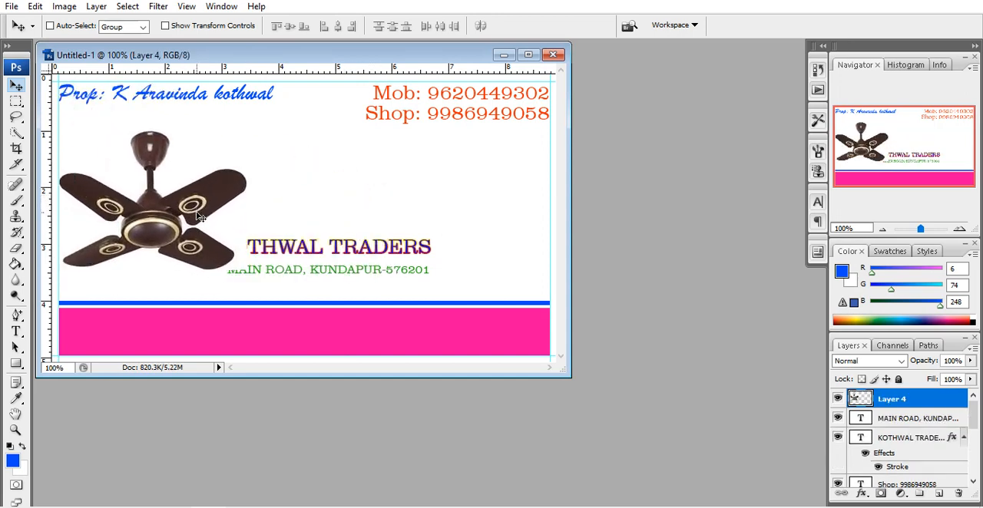
# Scale the ceiling fan down to about 39.8% width and 49.7% height and apply the transformation
pyautogui.hotkey('ctrl', 't')
pyautogui.moveTo(243, 137); pyautogui.dragTo(193, 137)
pyautogui.moveTo(175, 173); pyautogui.dragTo(217, 174)
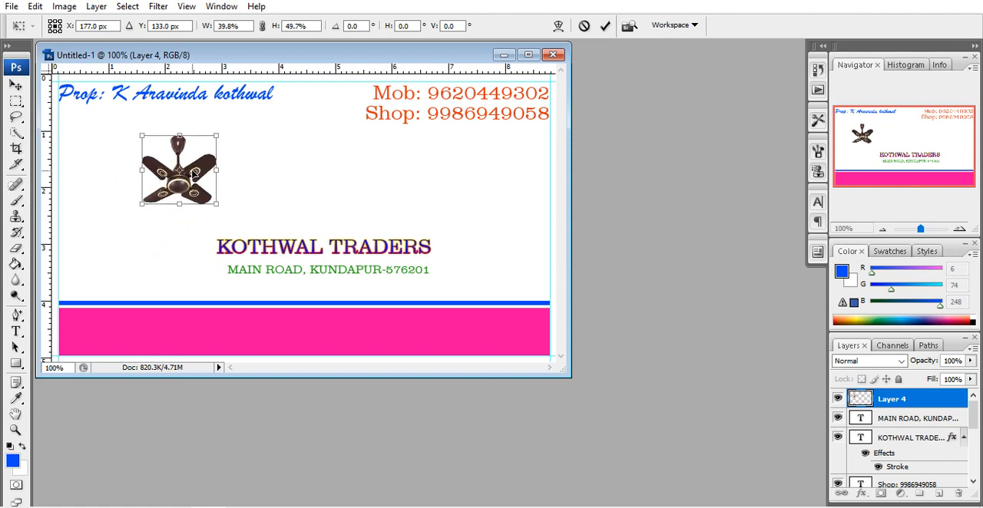
pyautogui.click(16, 91)
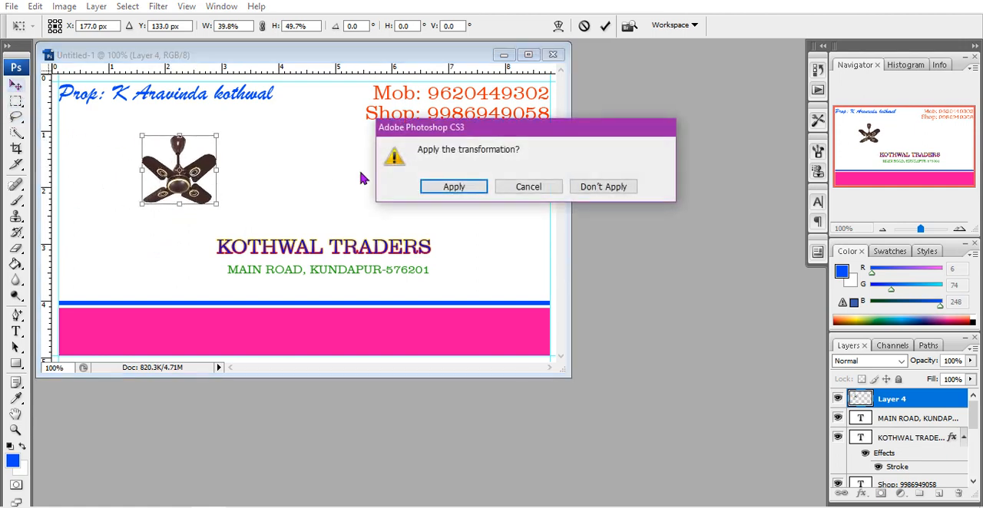
pyautogui.click(450, 188)
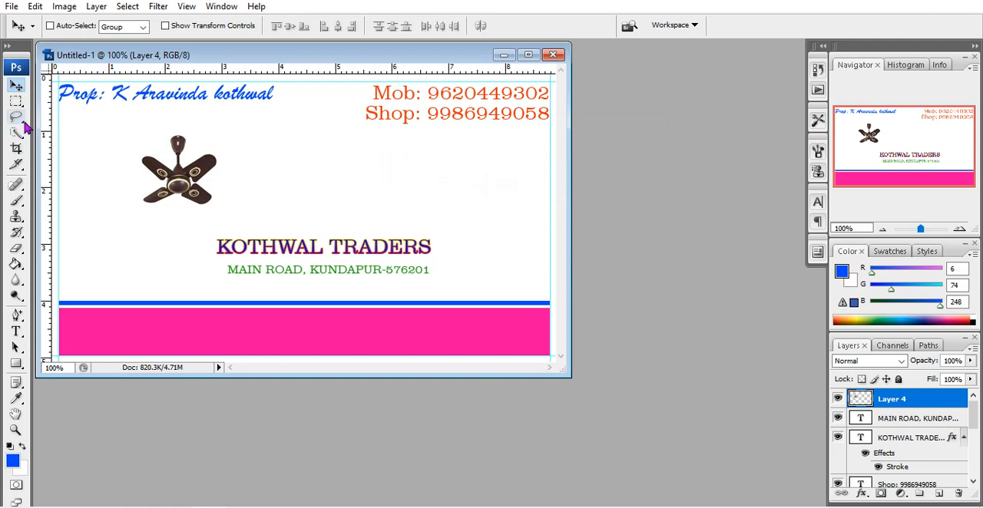
# Select the white background areas around the ceiling fan with the Magic Wand tool, delete them and deselect
pyautogui.click(17, 106)
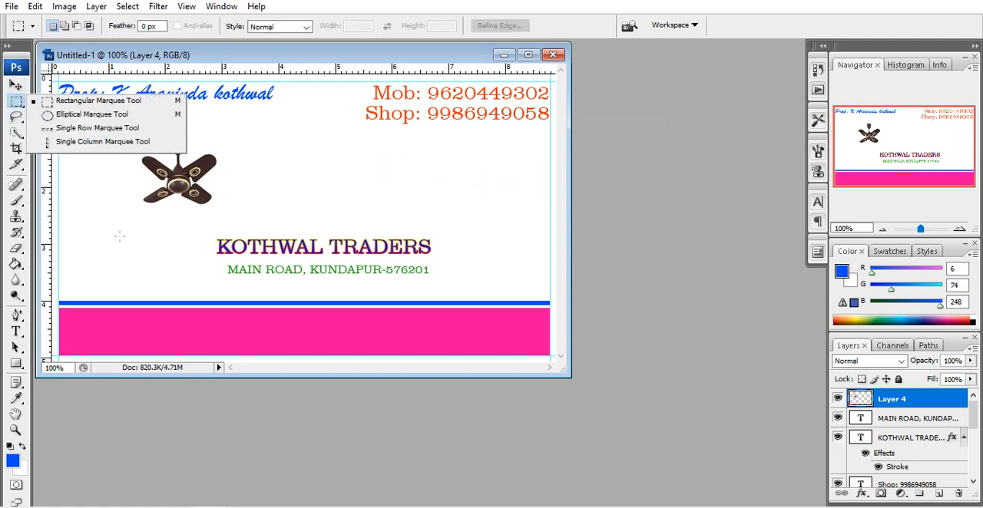
pyautogui.click(16, 134)
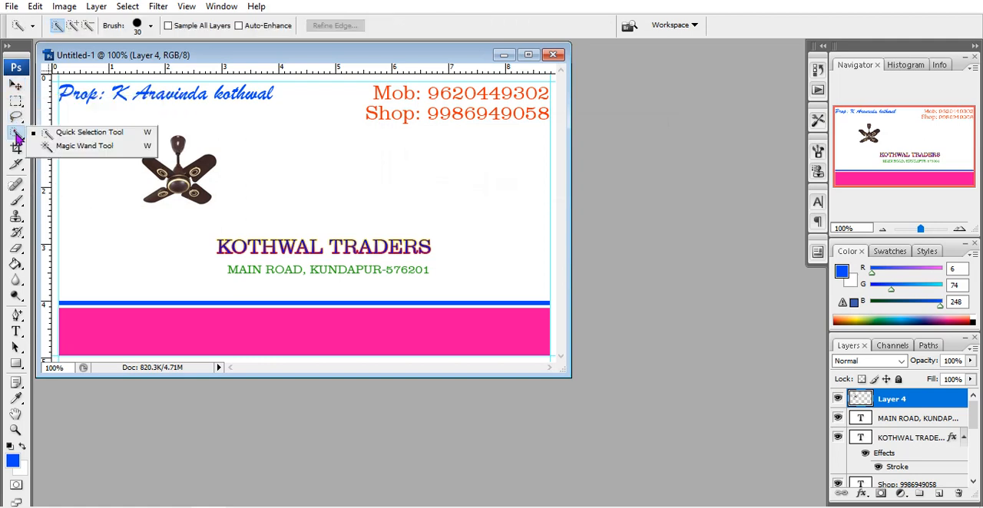
pyautogui.click(74, 148)
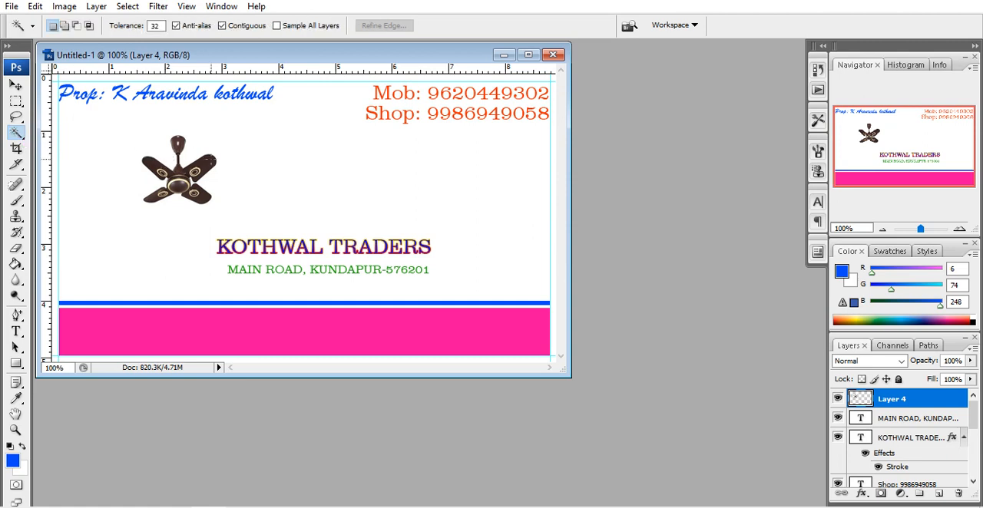
pyautogui.click(190, 155)
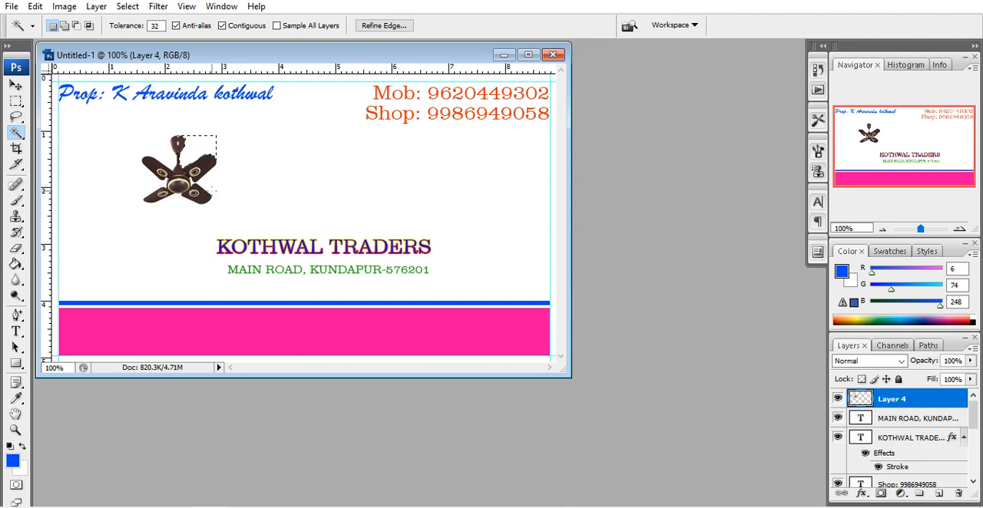
pyautogui.click(210, 186)
pyautogui.click(148, 183)
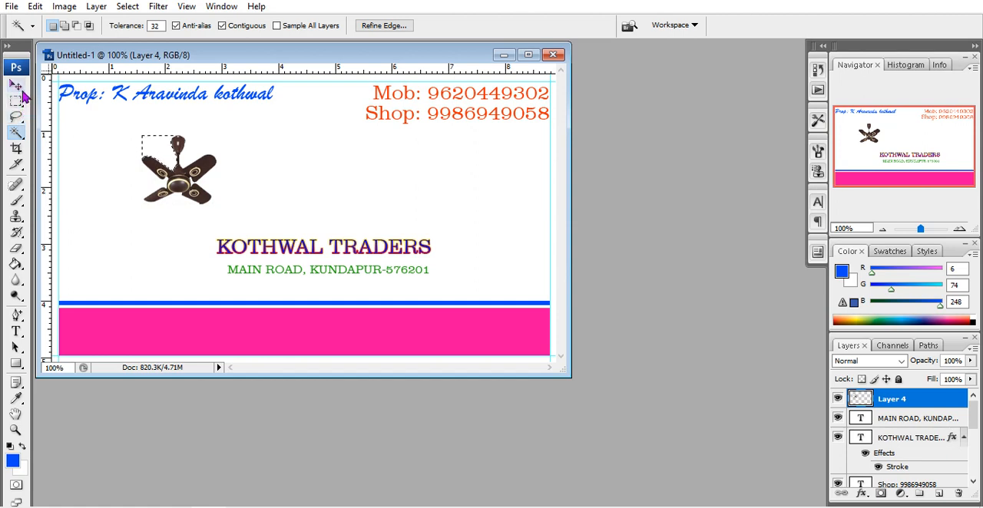
pyautogui.hotkey('ctrl', 'd')
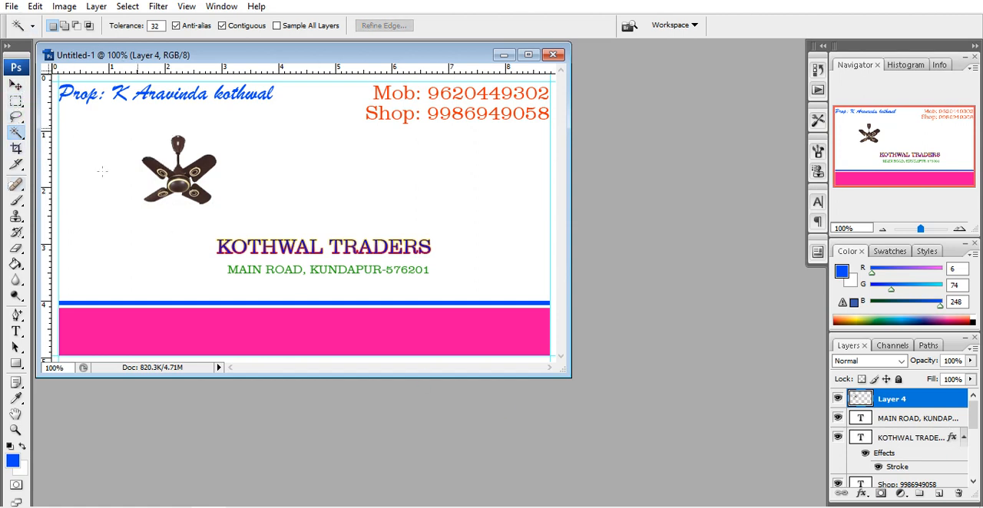
# Open the fan 2 image from the desktop
pyautogui.click(12, 6)
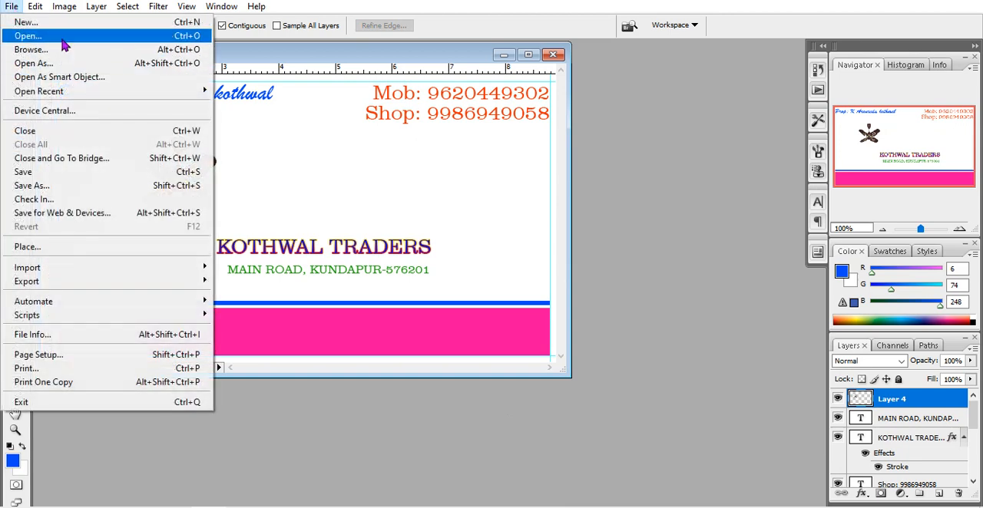
pyautogui.click(35, 36)
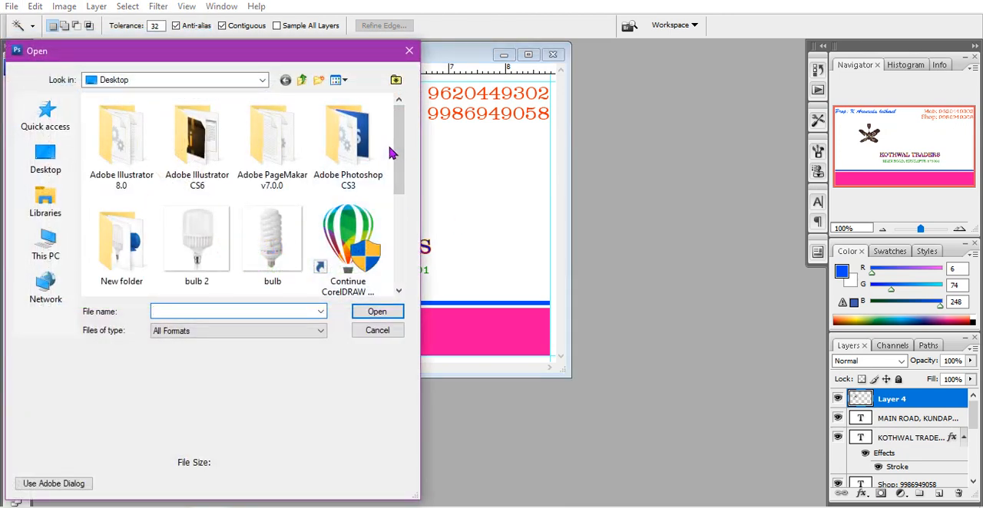
pyautogui.scroll(-5, 407, 156)
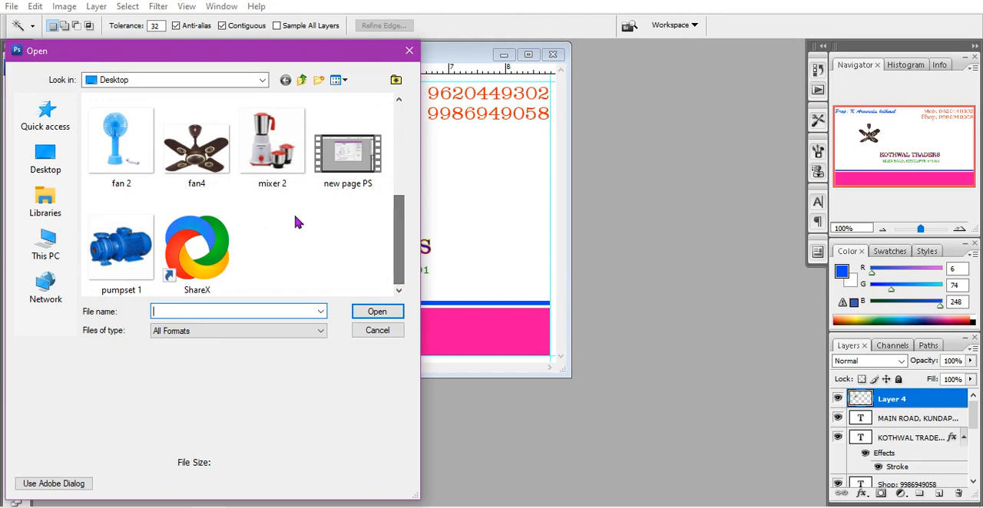
pyautogui.click(106, 137)
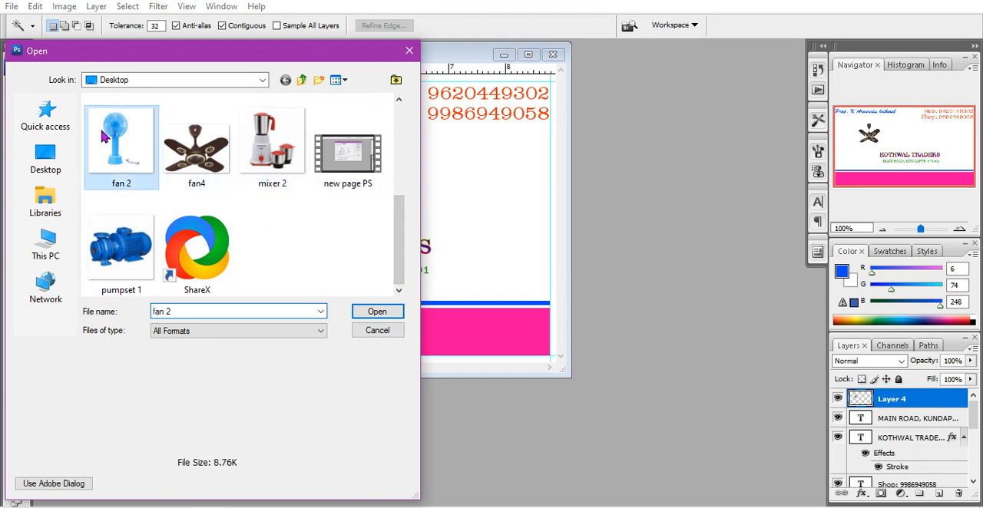
pyautogui.click(388, 312)
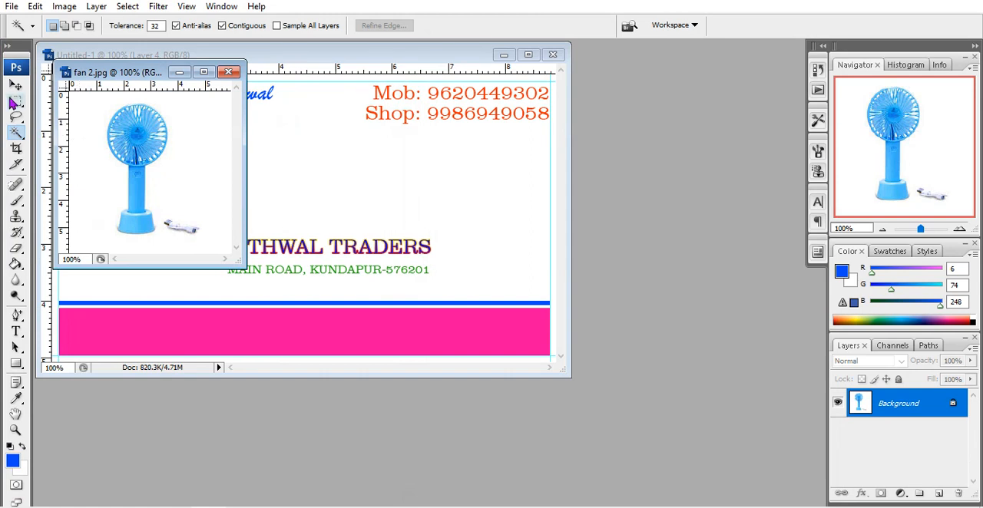
# Select the blue fan and its cable with a rectangular marquee and move the selection onto the business card
pyautogui.rightClick(14, 102)
pyautogui.click(69, 98)
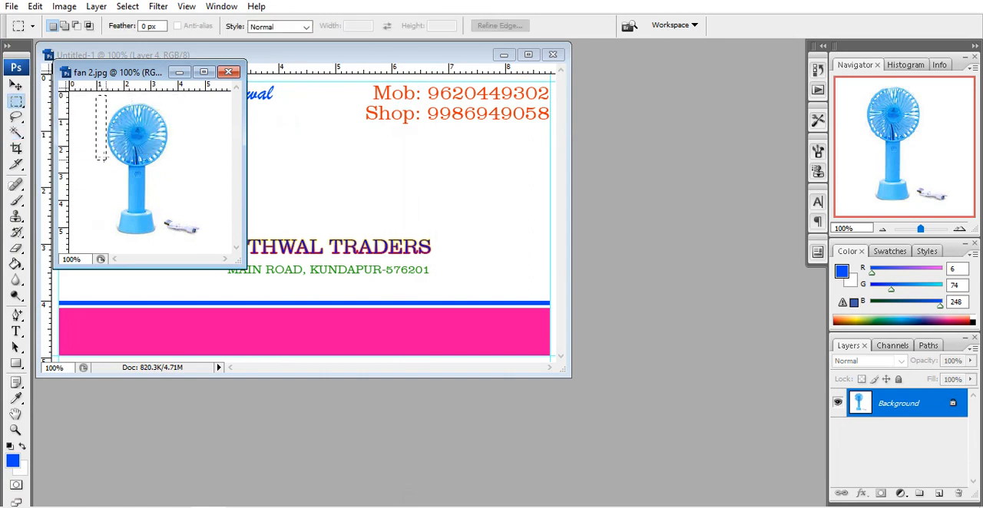
pyautogui.moveTo(105, 159); pyautogui.dragTo(222, 247)
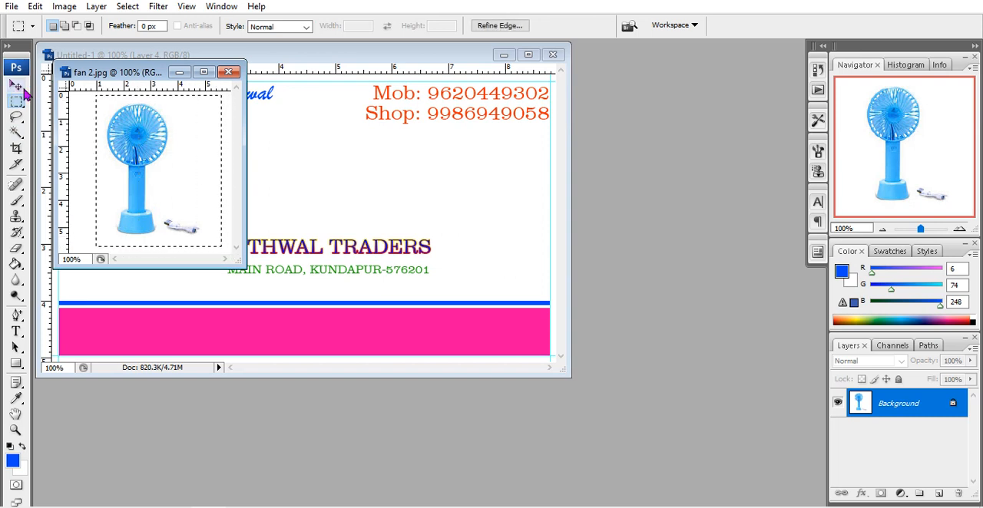
pyautogui.click(16, 85)
pyautogui.moveTo(137, 154); pyautogui.dragTo(410, 168)
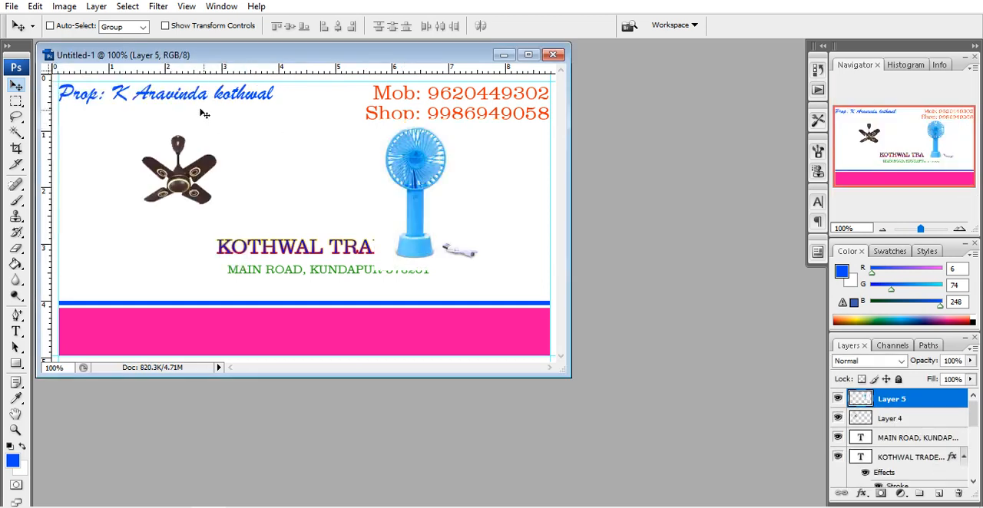
# Close the fan 2 image and move the blue fan to the card's left edge, beside the ceiling fan
pyautogui.moveTo(333, 54); pyautogui.dragTo(357, 125)
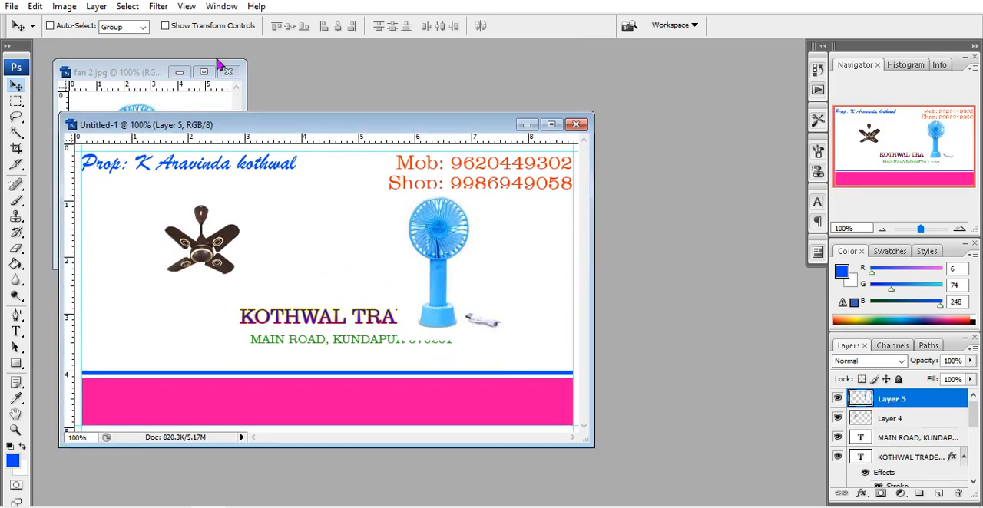
pyautogui.click(228, 71)
pyautogui.moveTo(451, 250); pyautogui.dragTo(144, 260)
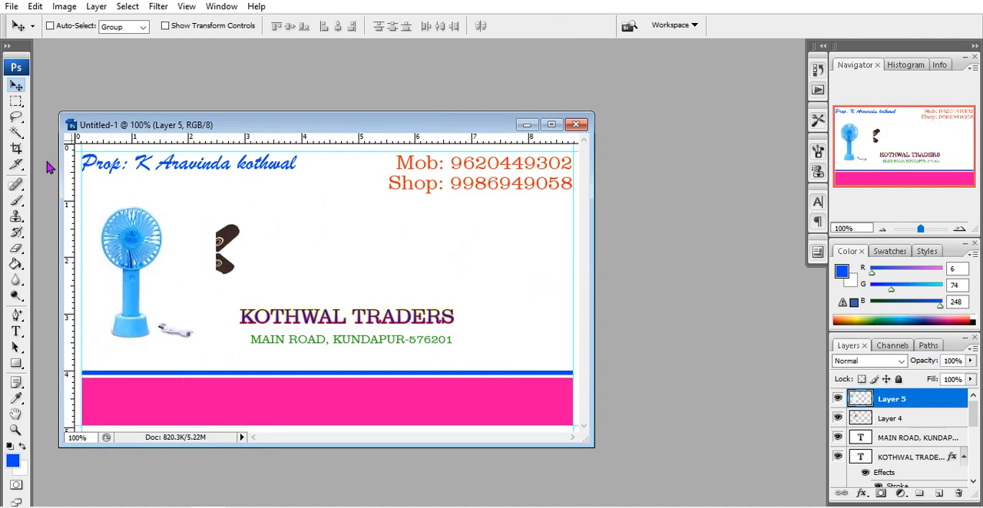
# Remove the white background around the blue fan with the Magic Wand tool and deselect
pyautogui.click(16, 132)
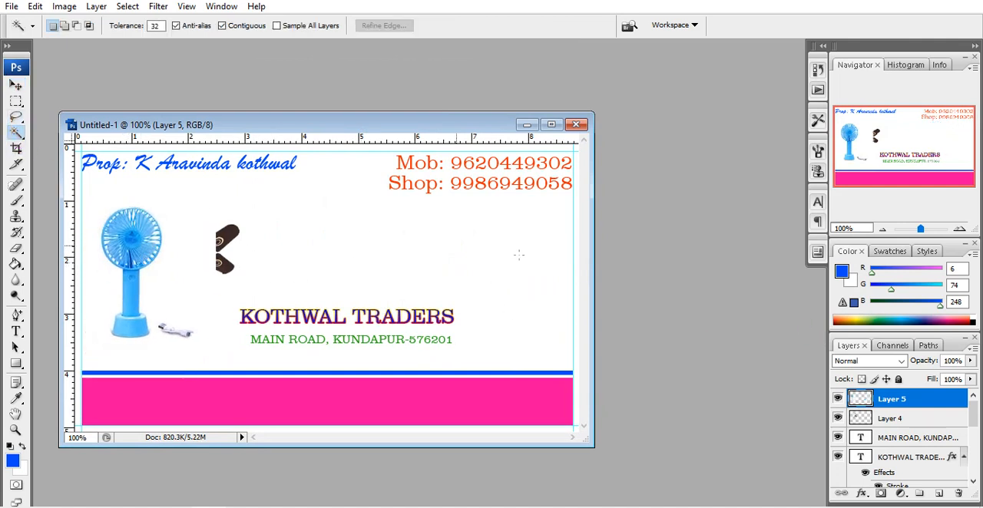
pyautogui.click(175, 287)
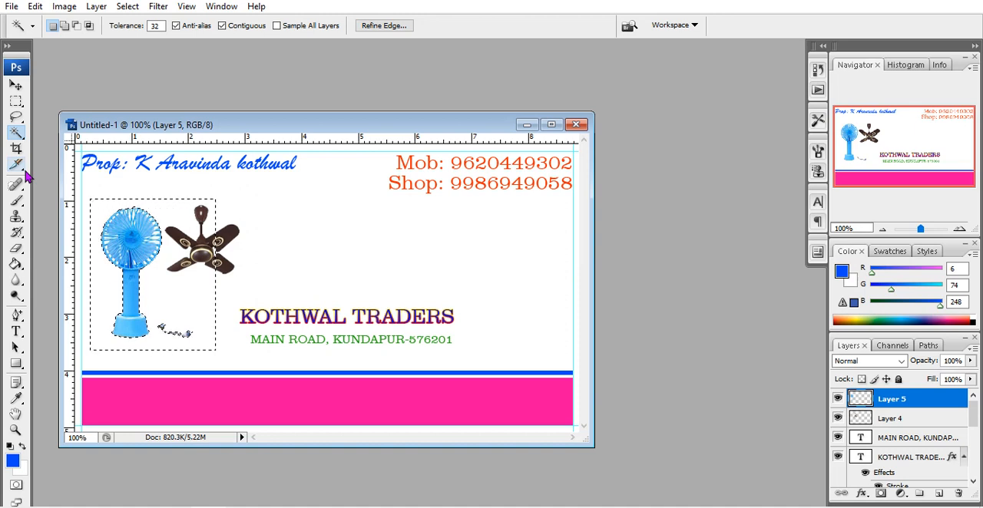
pyautogui.hotkey('ctrl', 'd')
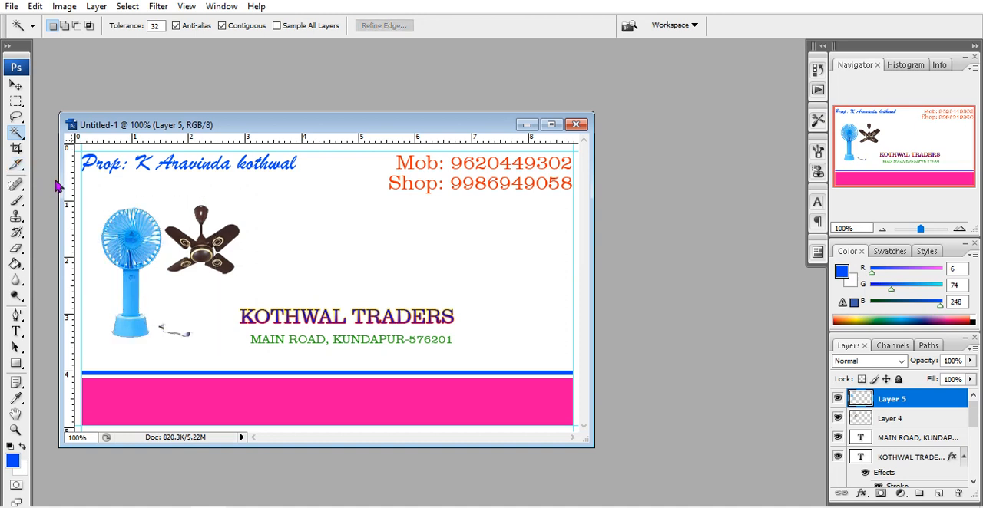
# Move the blue fan down into the card's lower-left area, just above the blue stripe, and maximize the document
pyautogui.click(15, 86)
pyautogui.rightClick(137, 248)
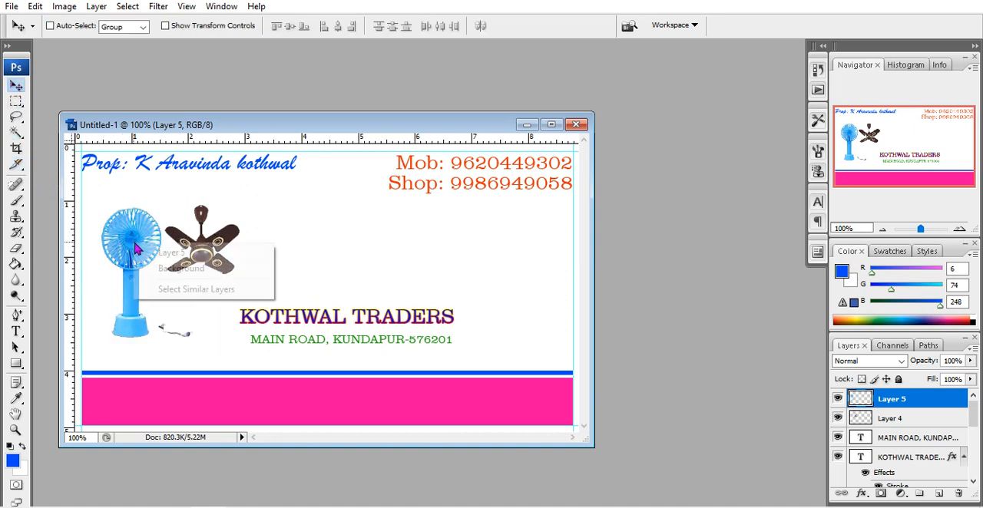
pyautogui.click(173, 253)
pyautogui.moveTo(125, 238); pyautogui.dragTo(106, 275)
pyautogui.moveTo(104, 272); pyautogui.dragTo(105, 270)
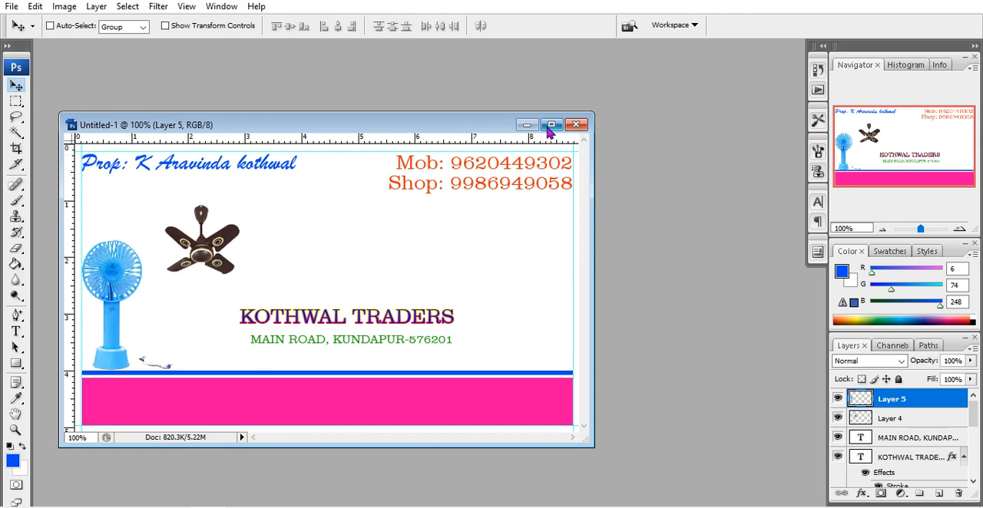
pyautogui.click(551, 124)
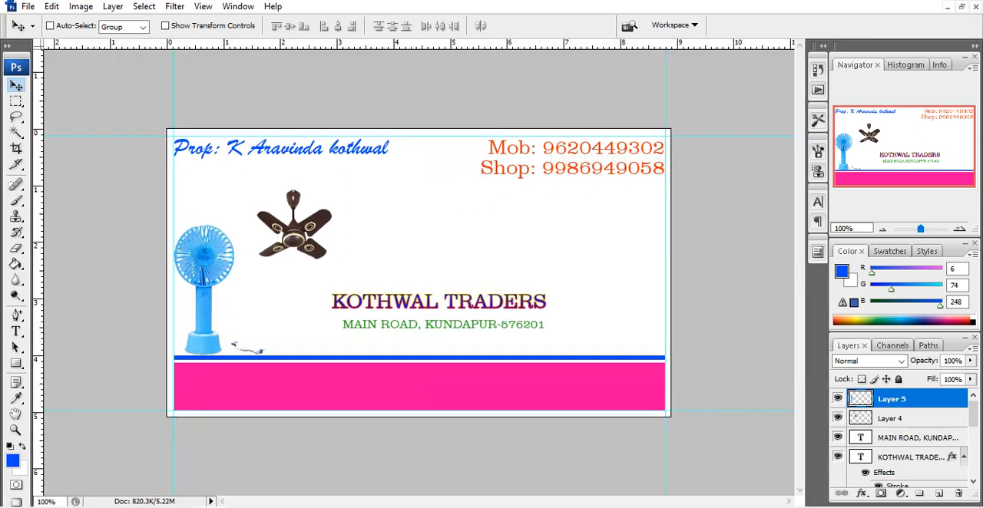
# Open the mixer 2 image from the desktop
pyautogui.click(29, 7)
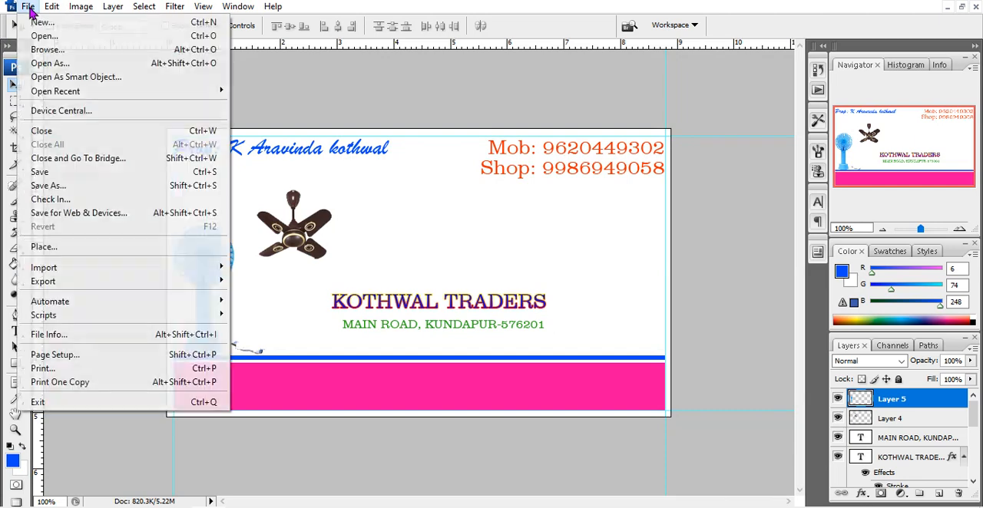
pyautogui.click(99, 37)
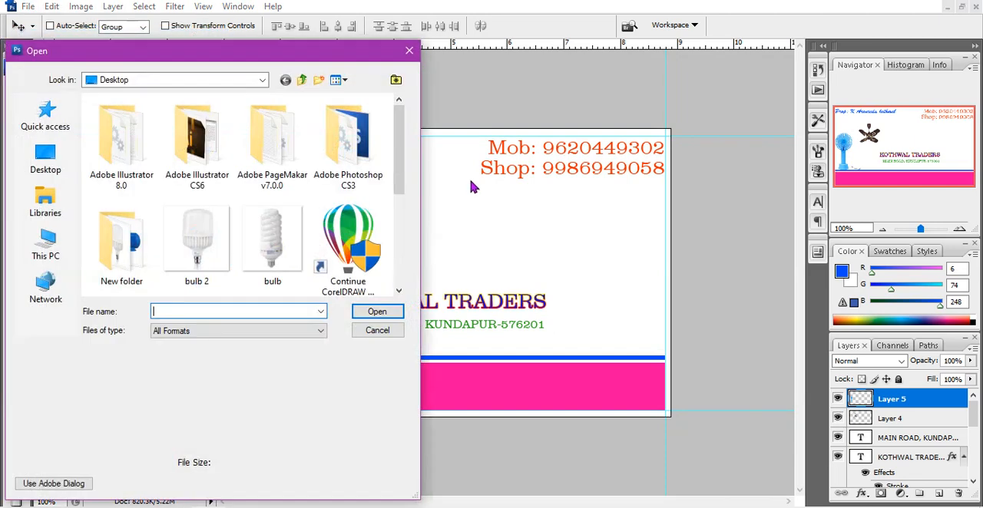
pyautogui.moveTo(395, 177); pyautogui.dragTo(388, 266)
pyautogui.click(259, 150)
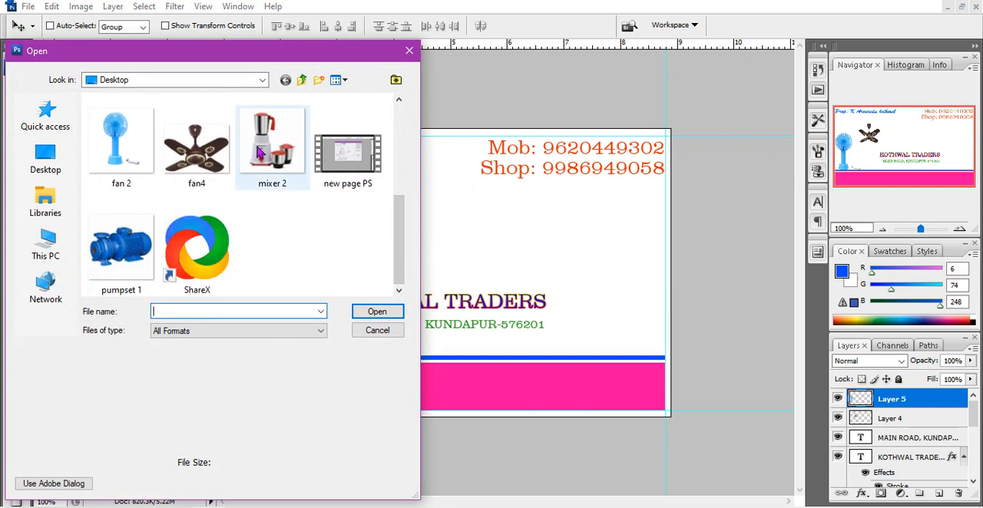
pyautogui.click(376, 314)
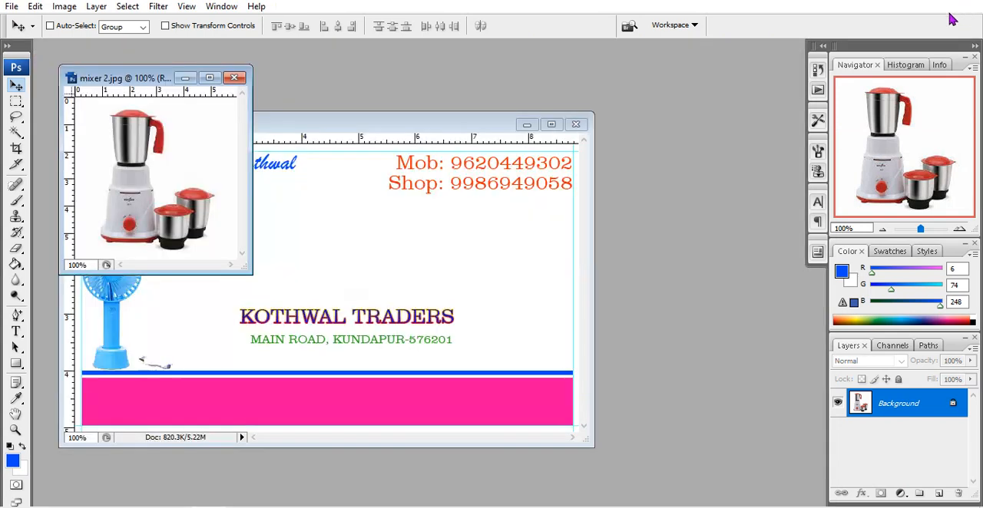
# Copy the mixer picture onto the middle of the business card and close the mixer 2 image
pyautogui.click(961, 6)
pyautogui.click(186, 278)
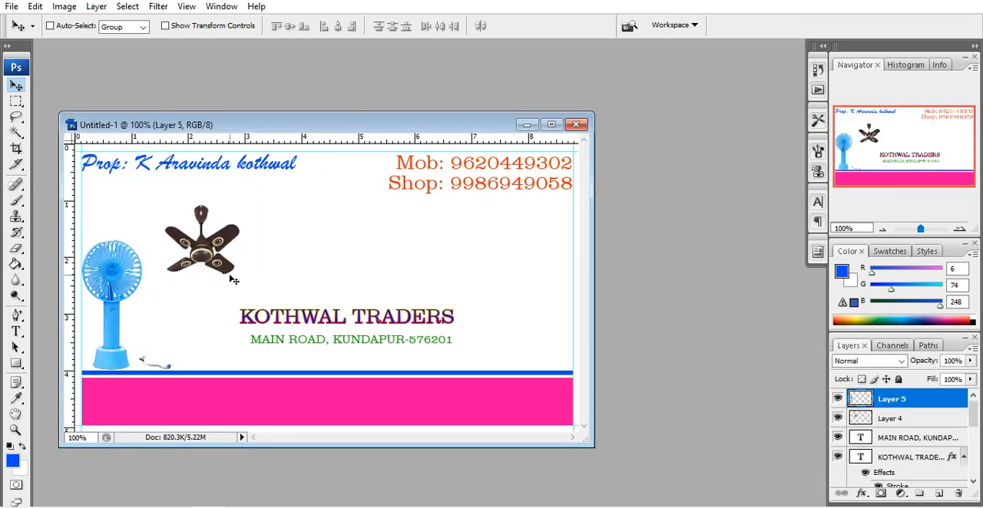
pyautogui.hotkey('ctrl', 'v')
pyautogui.moveTo(340, 279); pyautogui.dragTo(340, 240)
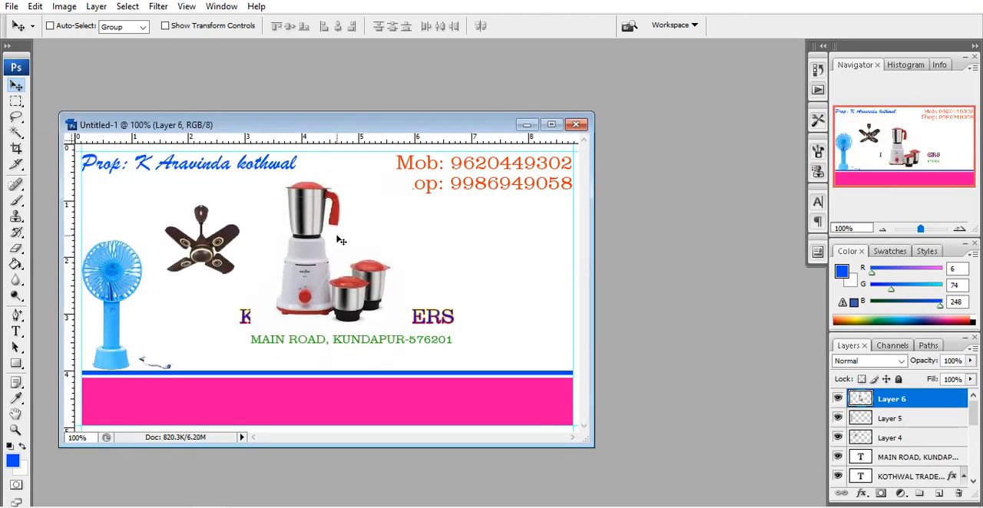
# Remove the white background around the mixer with the Magic Wand tool and deselect
pyautogui.click(16, 132)
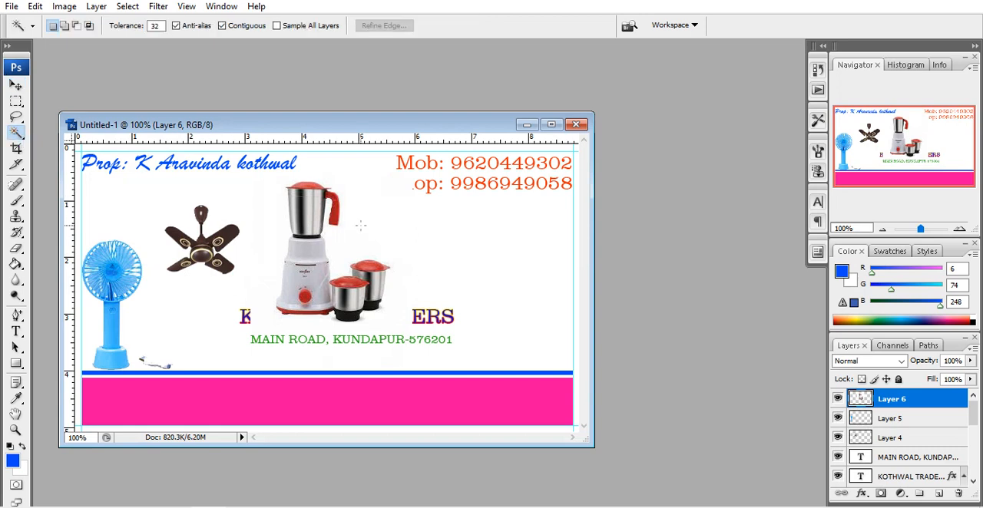
pyautogui.click(362, 230)
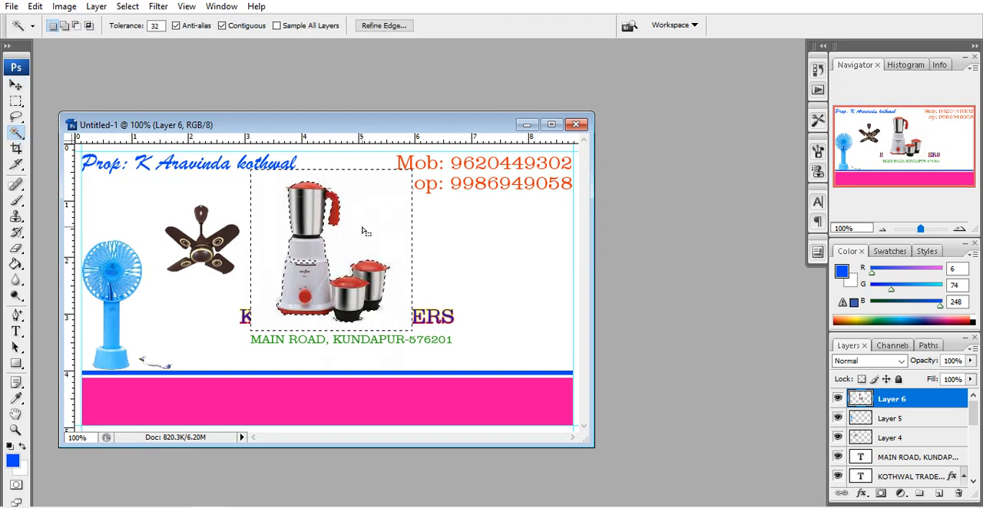
pyautogui.press('Delete')
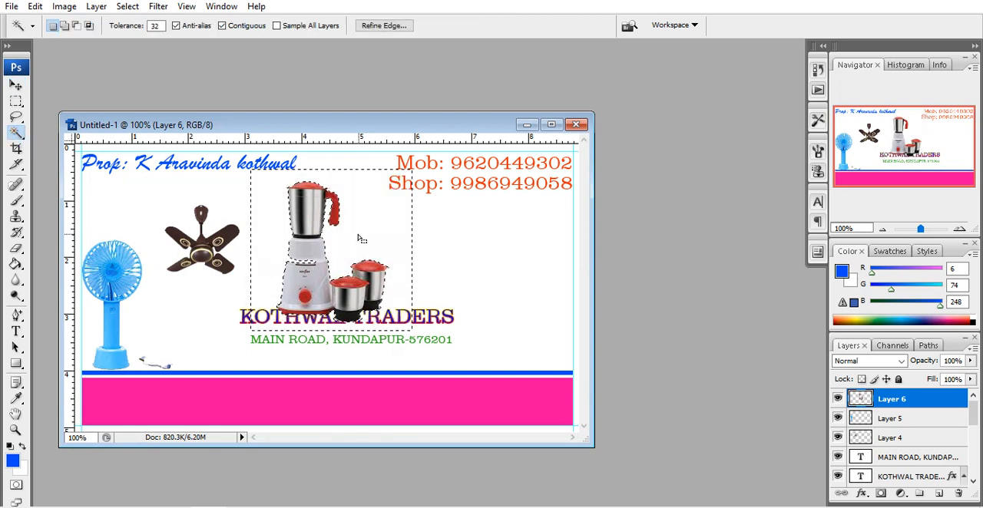
pyautogui.click(16, 86)
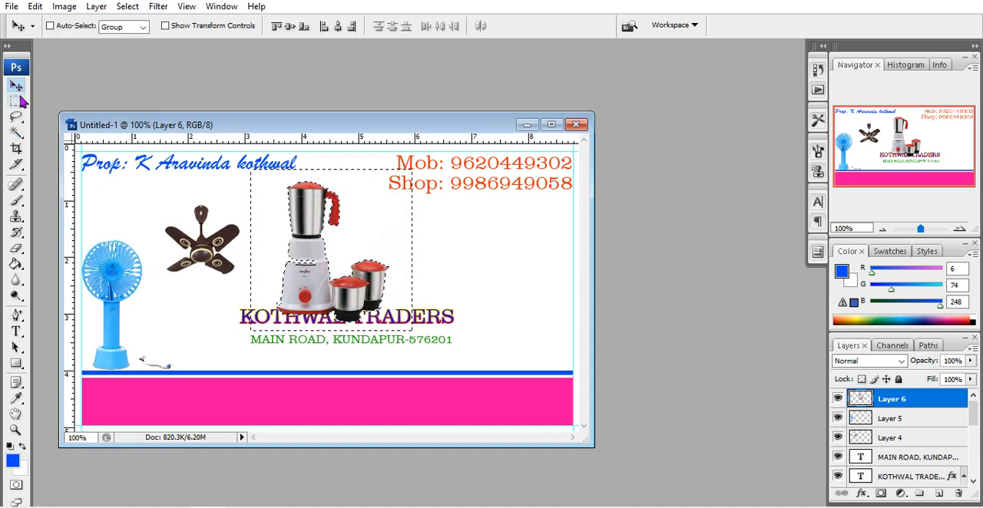
pyautogui.hotkey('ctrl', 'd')
# Move the mixer to the card's lower-right area above the blue stripe and scale it to 93.1% width and 75.0% height
pyautogui.moveTo(312, 227); pyautogui.dragTo(498, 297)
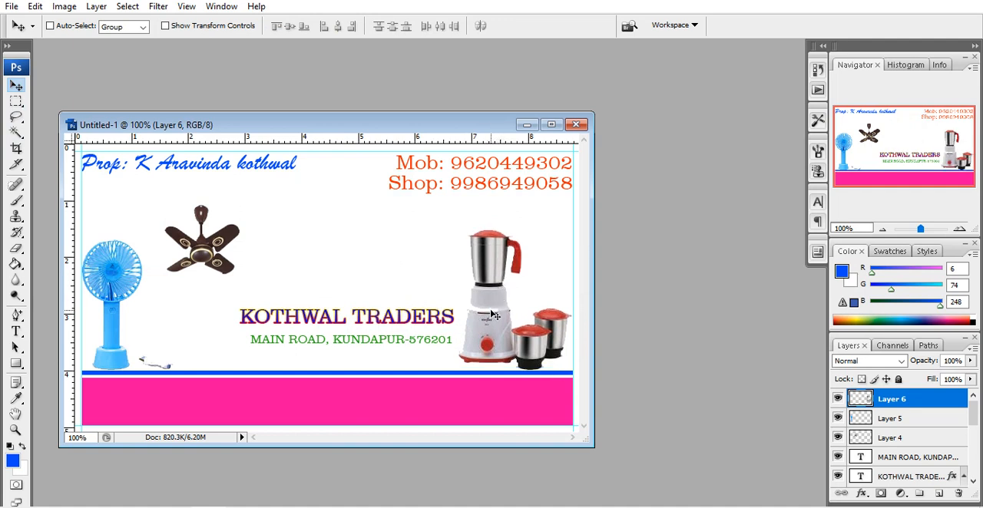
pyautogui.hotkey('ctrl', 't')
pyautogui.moveTo(571, 228); pyautogui.dragTo(565, 265)
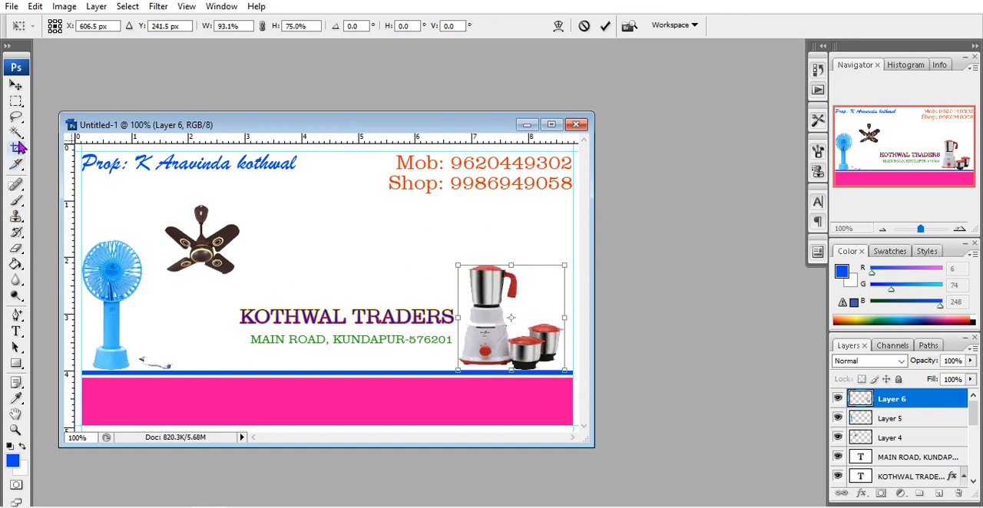
pyautogui.click(15, 84)
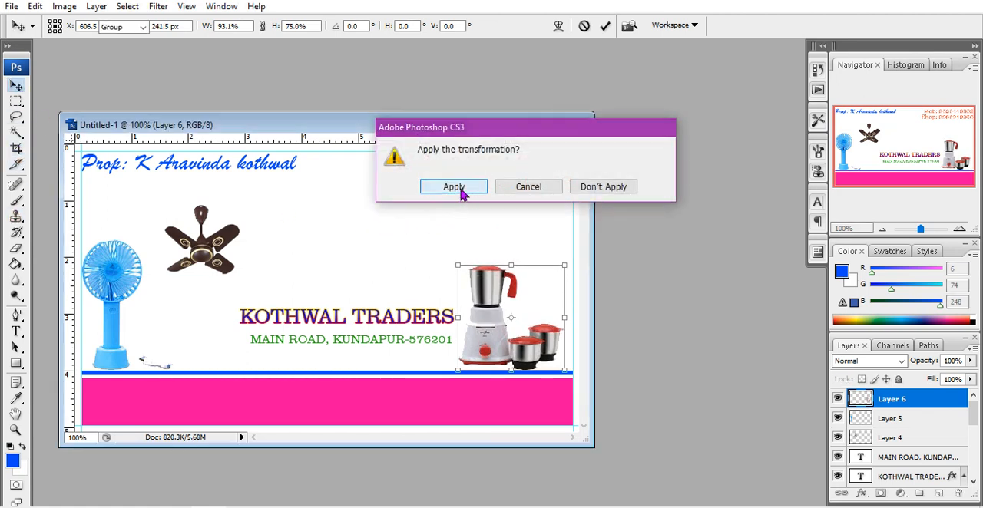
pyautogui.click(454, 190)
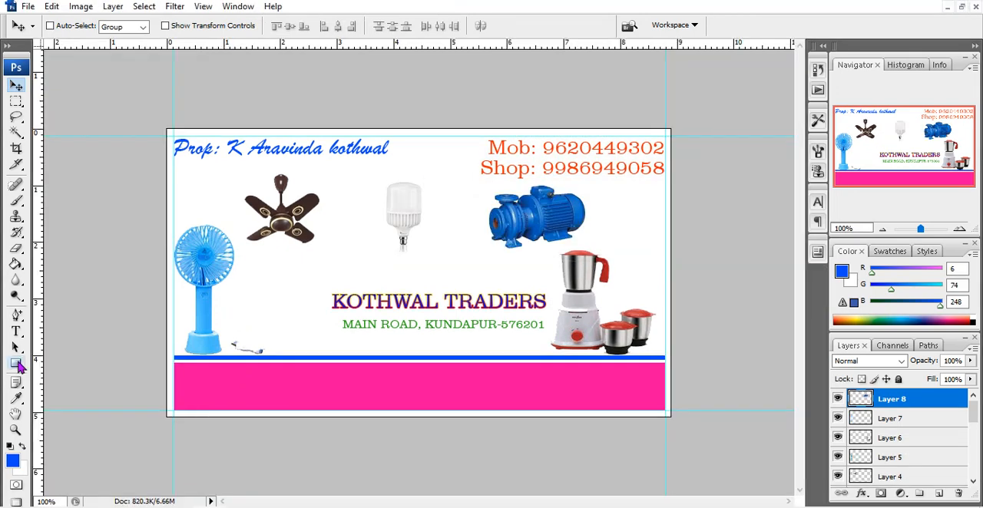
# Draw a narrow blue vertical rectangle filling the margin between the card's left edge and the left guide
pyautogui.moveTo(19, 372); pyautogui.dragTo(81, 363)
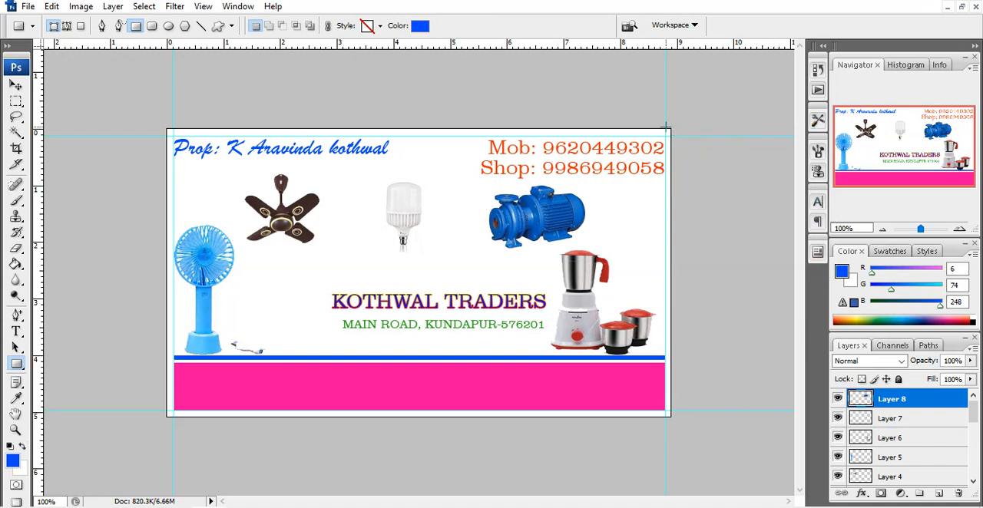
pyautogui.moveTo(664, 129); pyautogui.dragTo(670, 358)
pyautogui.moveTo(667, 422)
pyautogui.mouseDown()
pyautogui.moveTo(677, 417)
pyautogui.moveTo(667, 418)
pyautogui.mouseUp()
pyautogui.moveTo(163, 131); pyautogui.dragTo(175, 420)
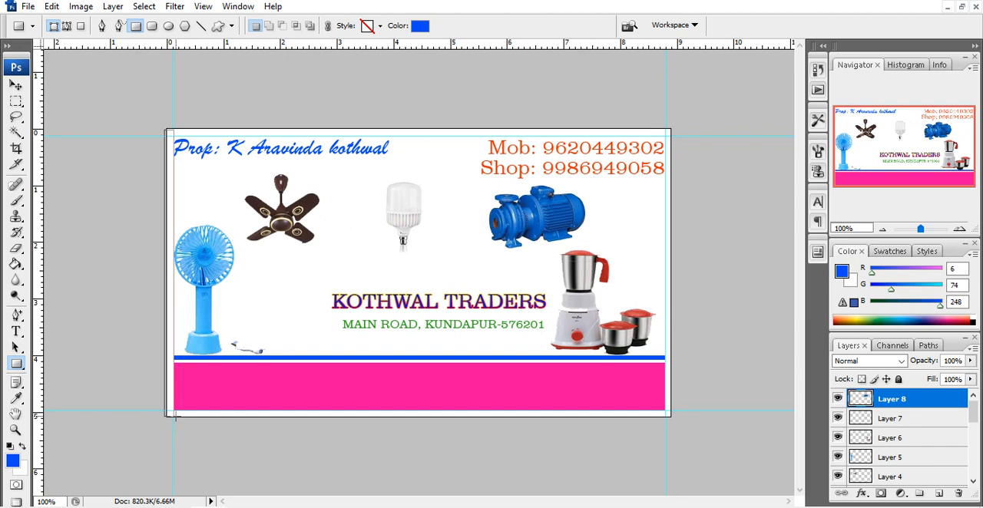
pyautogui.moveTo(175, 417); pyautogui.dragTo(175, 418)
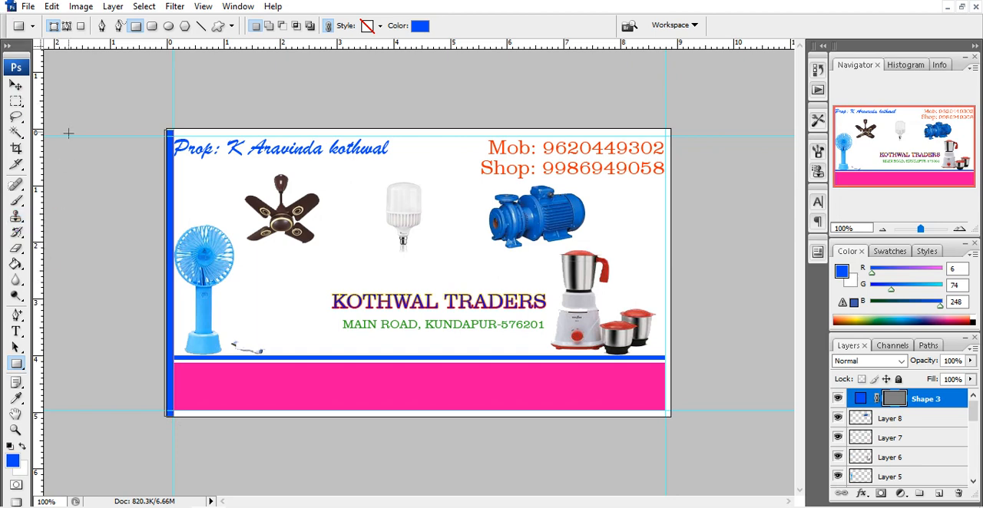
# Draw a matching blue vertical rectangle in the margin between the right guide and the card's right edge
pyautogui.click(16, 84)
pyautogui.click(15, 363)
pyautogui.moveTo(665, 132); pyautogui.dragTo(674, 421)
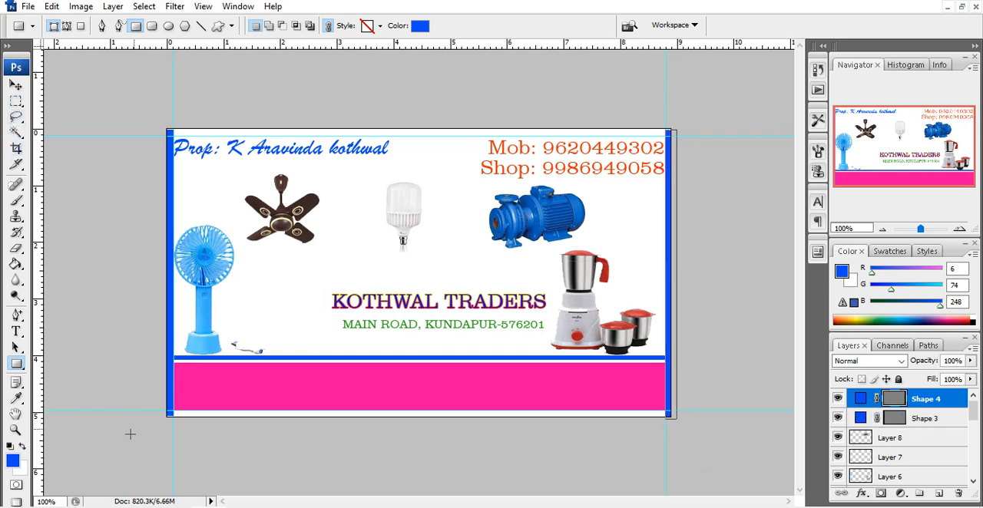
pyautogui.click(15, 84)
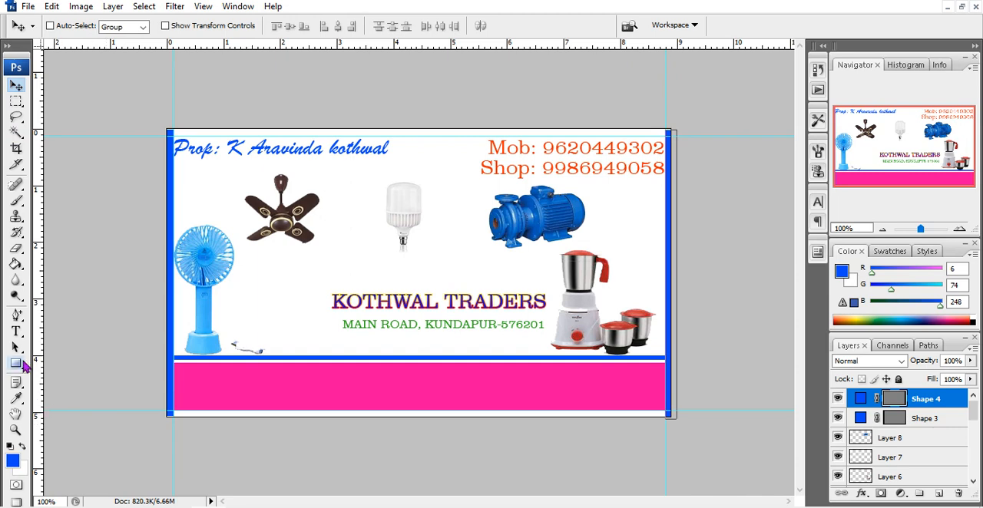
# Draw a blue horizontal rectangle along the card's full bottom margin, below the pink band
pyautogui.click(16, 363)
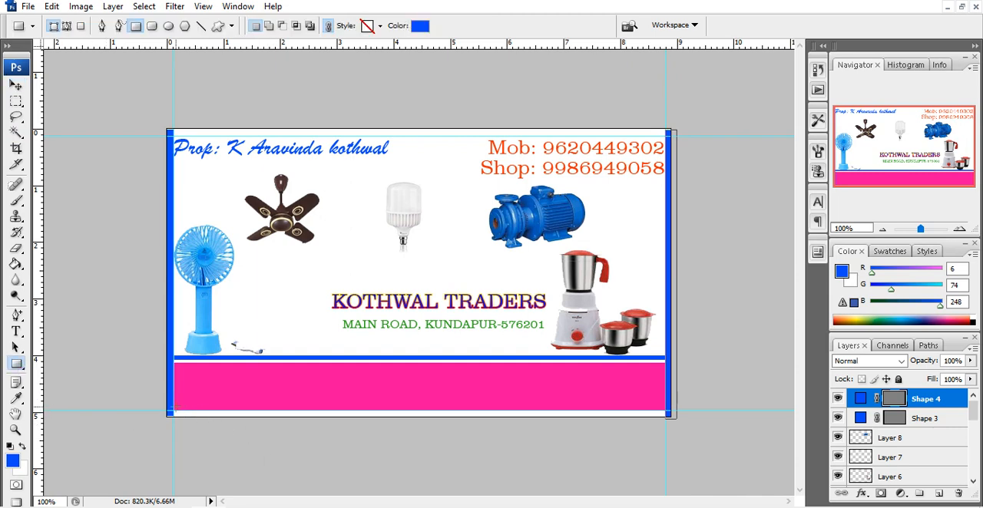
pyautogui.moveTo(166, 415); pyautogui.dragTo(667, 420)
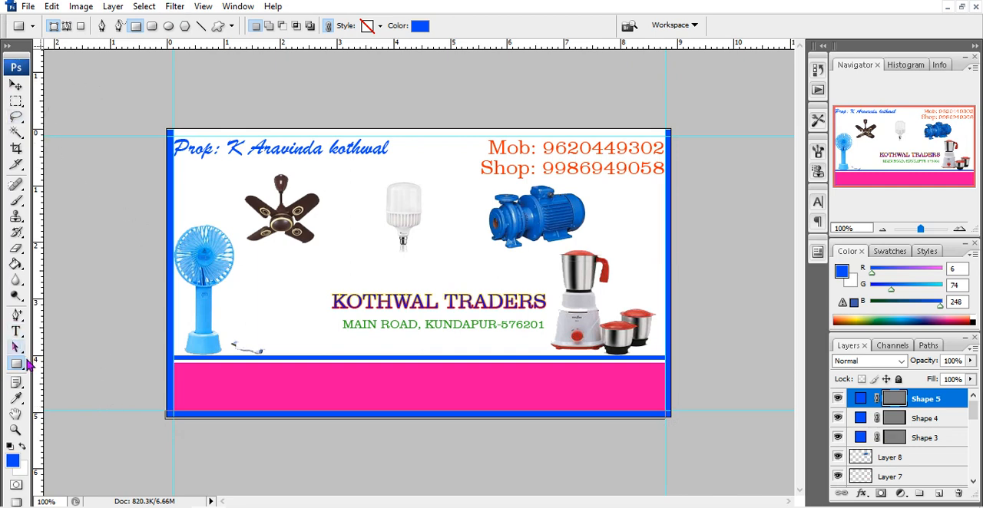
pyautogui.click(15, 85)
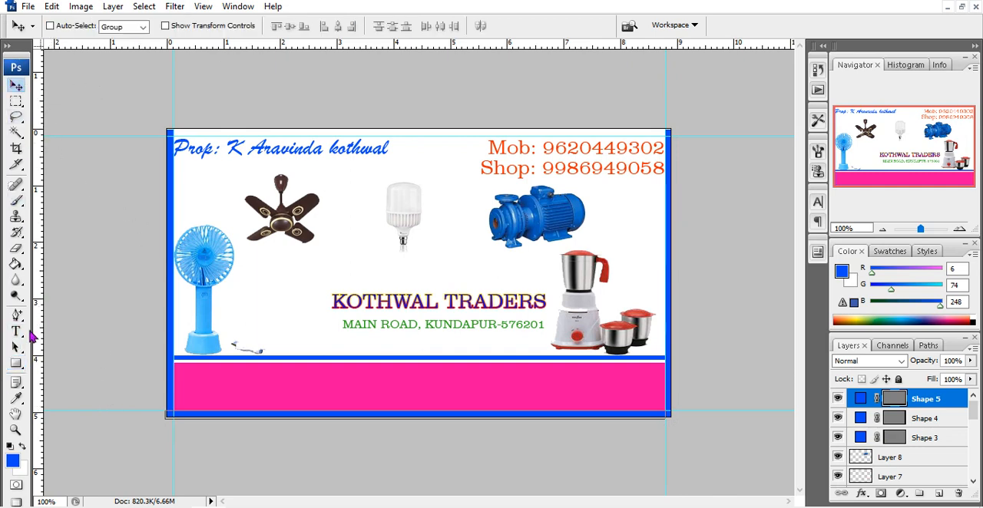
# Draw a blue horizontal rectangle along the card's full top margin to close the border, and hide the guides
pyautogui.click(16, 364)
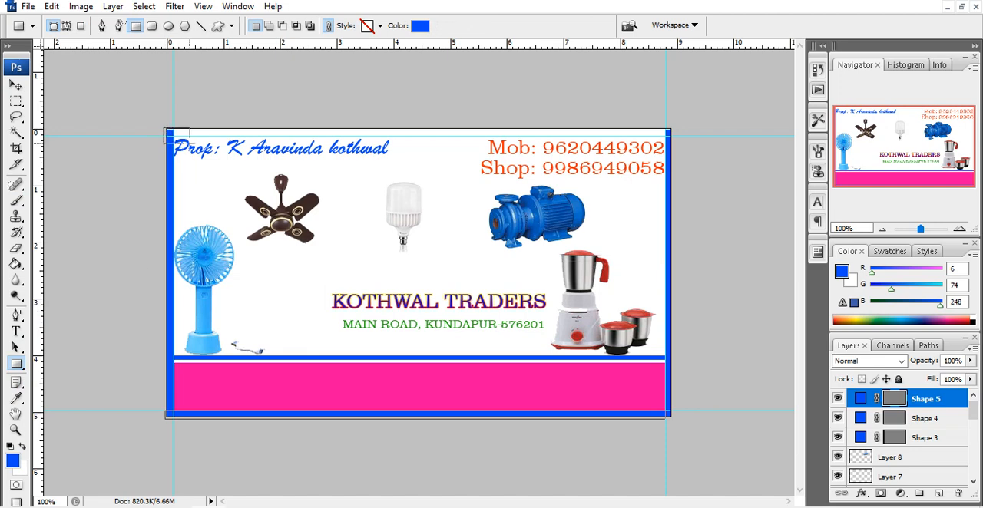
pyautogui.moveTo(189, 142); pyautogui.dragTo(588, 137)
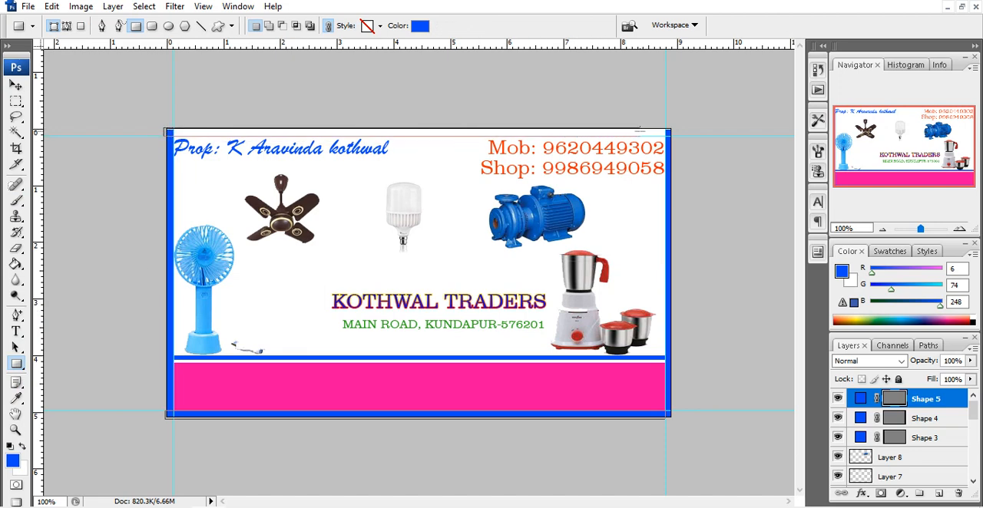
pyautogui.moveTo(670, 133); pyautogui.dragTo(672, 137)
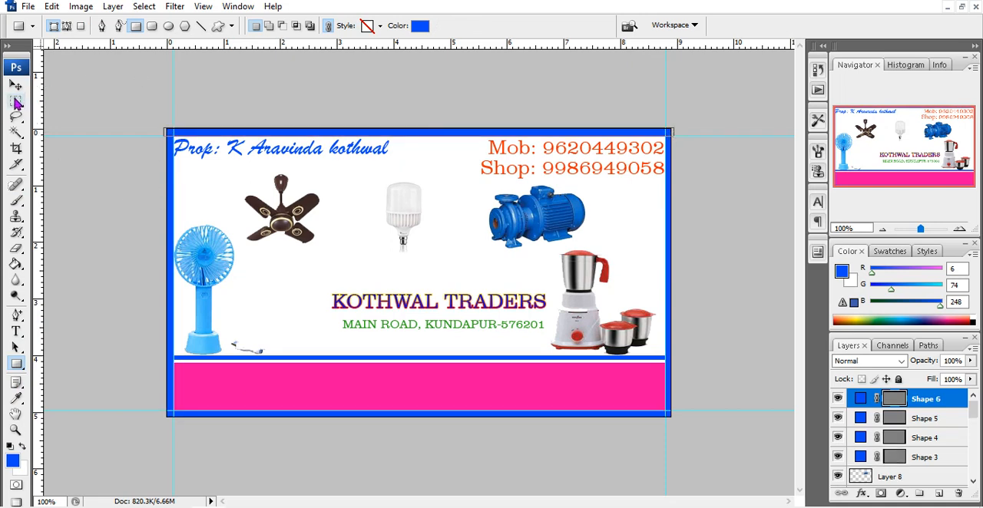
pyautogui.click(16, 85)
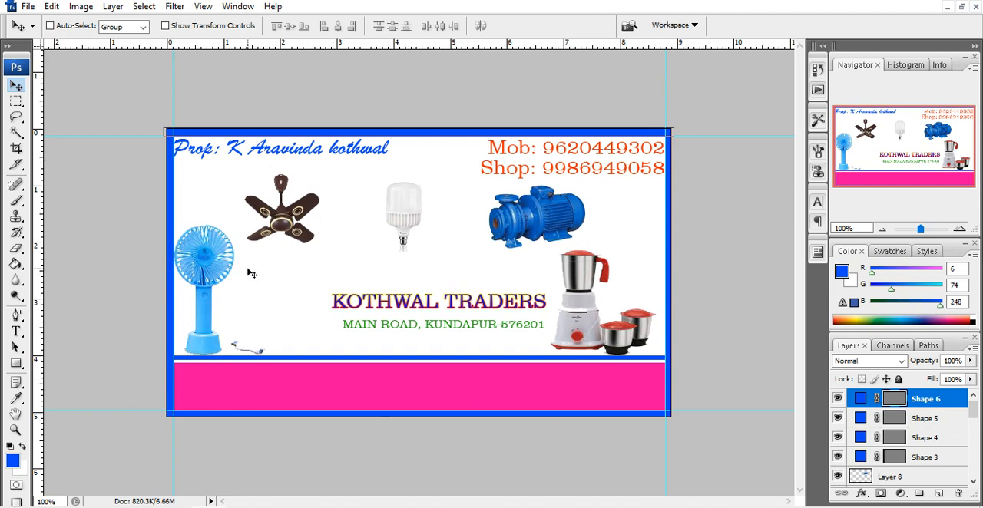
pyautogui.hotkey('ctrl', 'h')
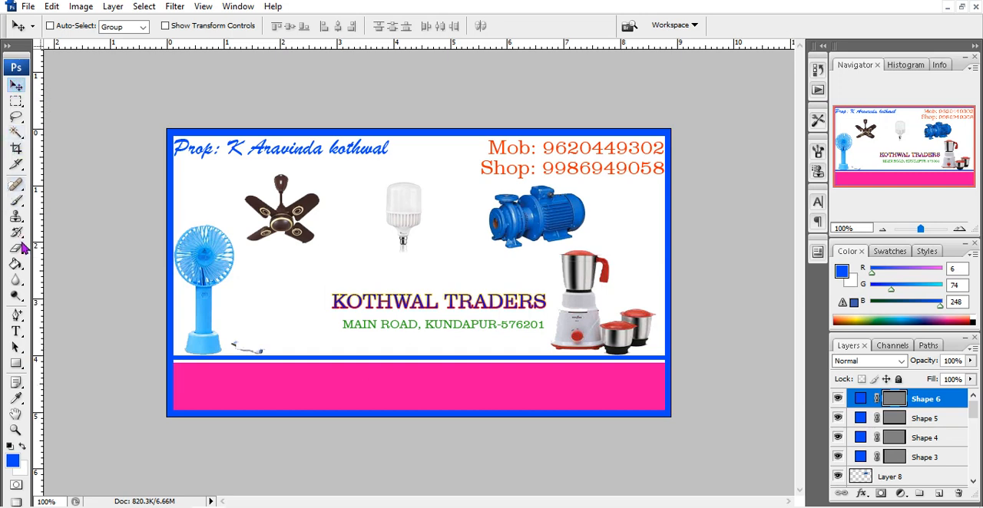
# Select the KOTHWAL TRADERS title layer and move the title left to center it between the blue fan and the mixer
pyautogui.click(15, 332)
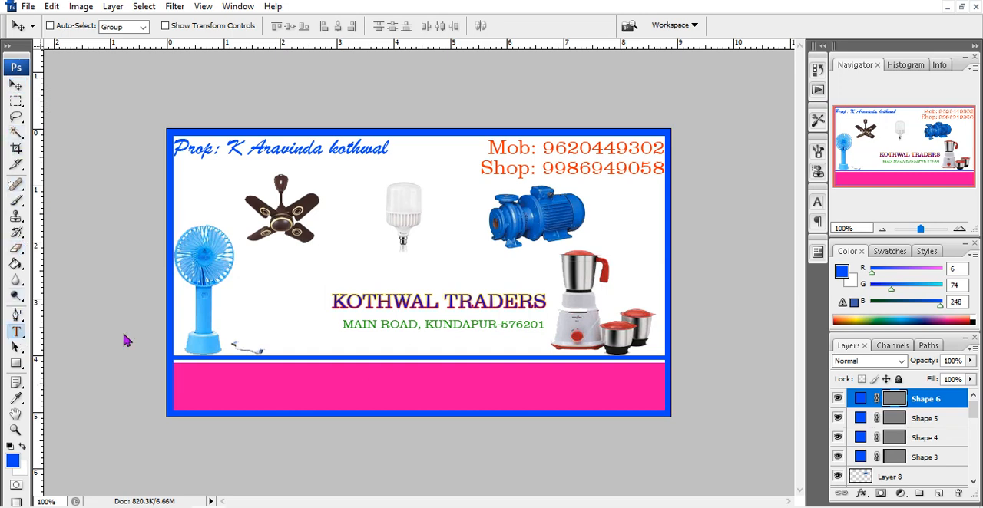
pyautogui.click(392, 303)
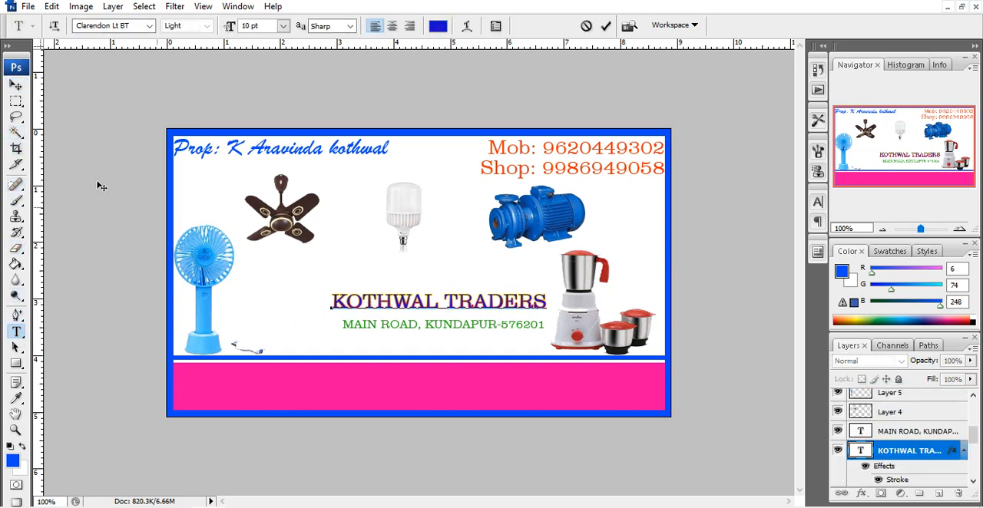
pyautogui.click(16, 86)
pyautogui.moveTo(413, 304); pyautogui.dragTo(377, 301)
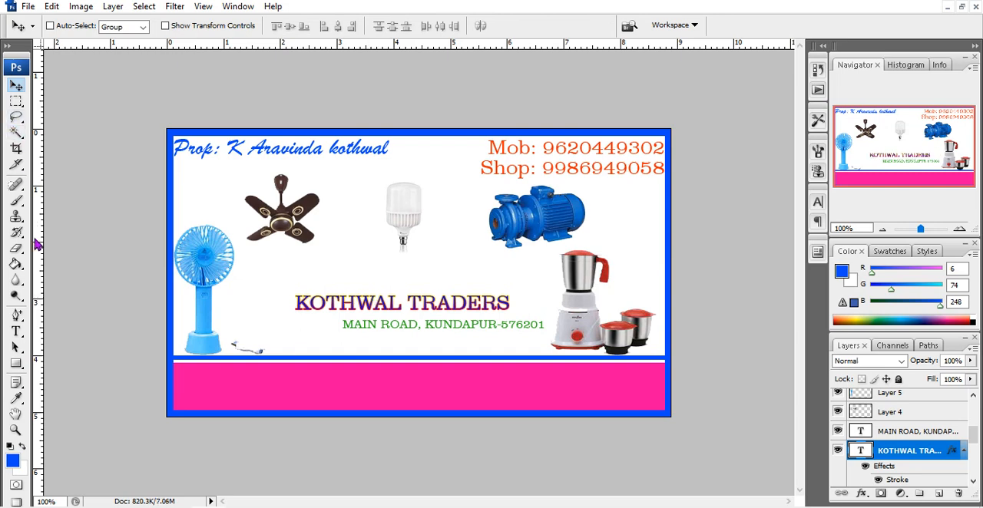
# Select the green address line layer and move it left and slightly down, centered beneath the KOTHWAL TRADERS title
pyautogui.click(15, 331)
pyautogui.click(390, 325)
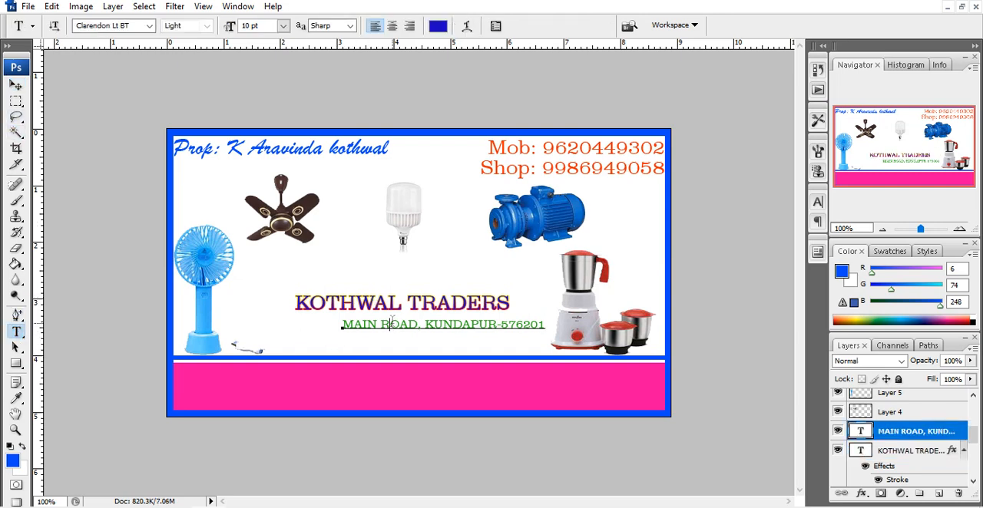
pyautogui.click(16, 86)
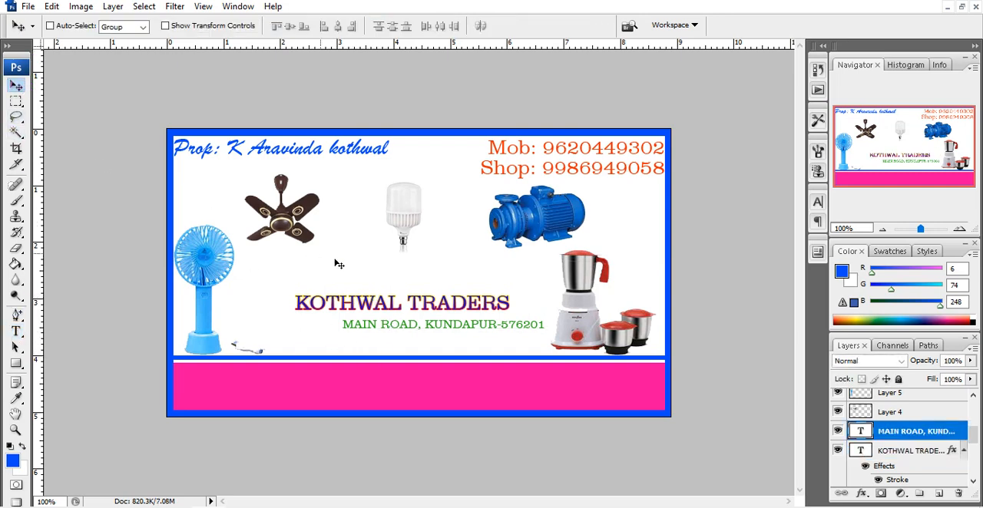
pyautogui.moveTo(377, 324); pyautogui.dragTo(338, 330)
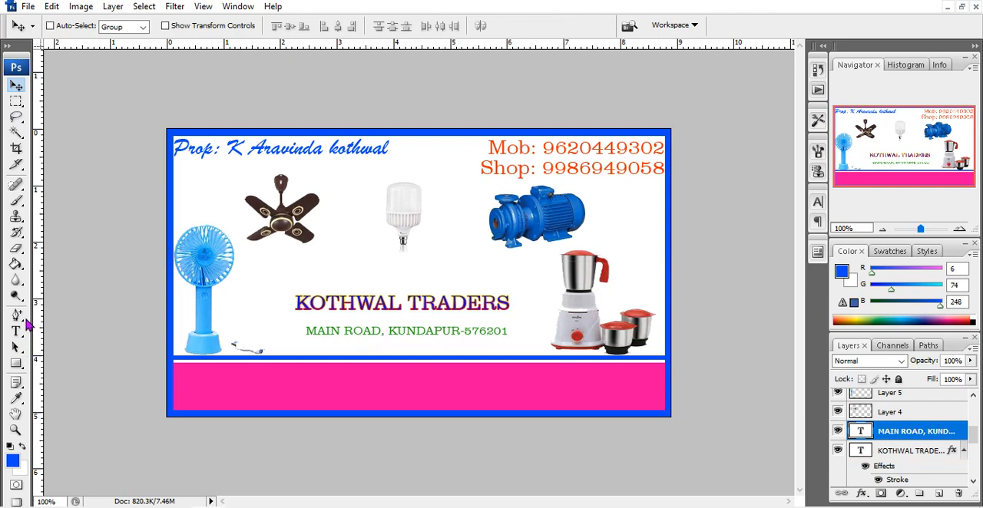
# Start a new text line near the left end of the pink band, with white color and 9 pt size
pyautogui.click(16, 332)
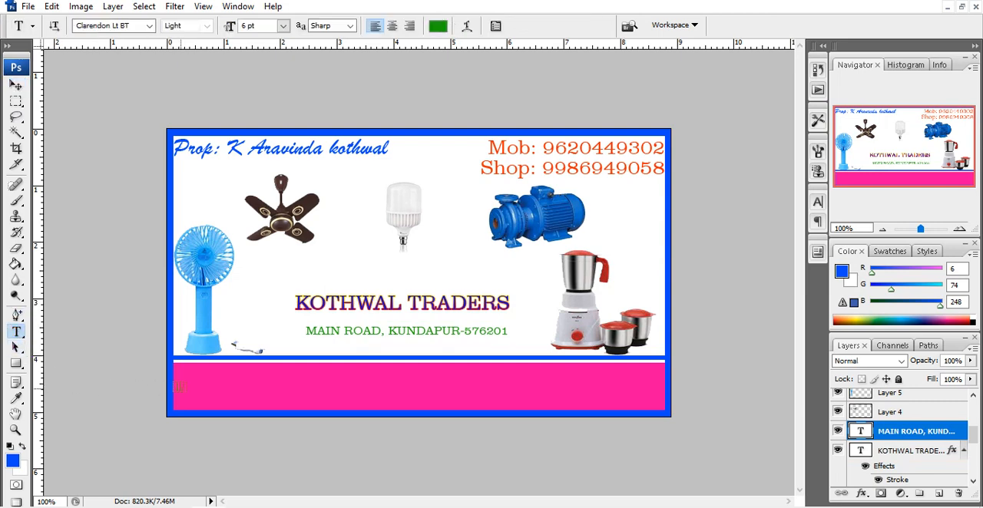
pyautogui.click(188, 390)
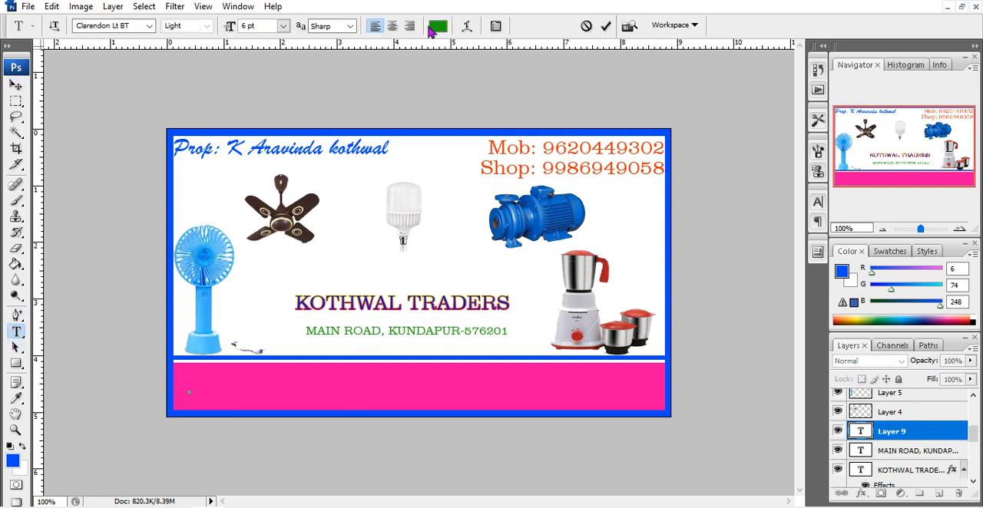
pyautogui.click(437, 26)
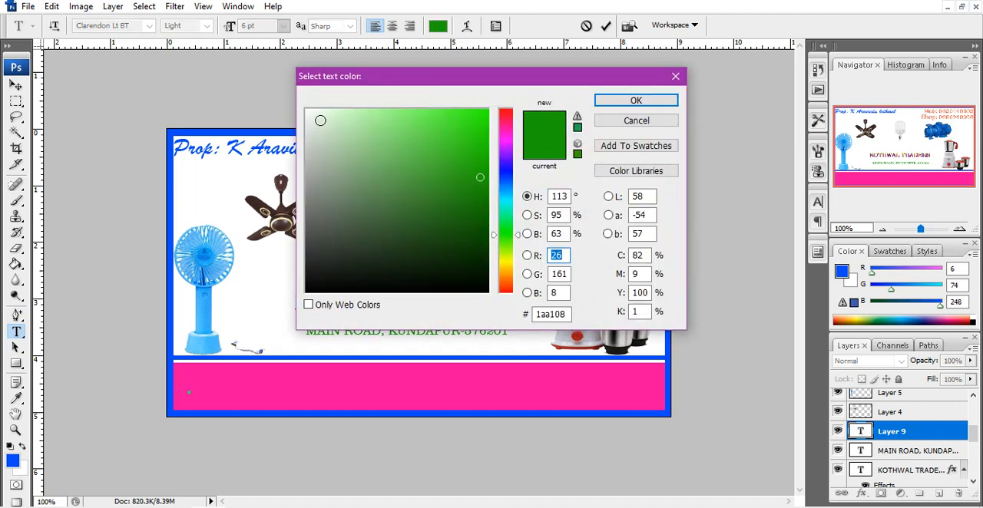
pyautogui.click(311, 114)
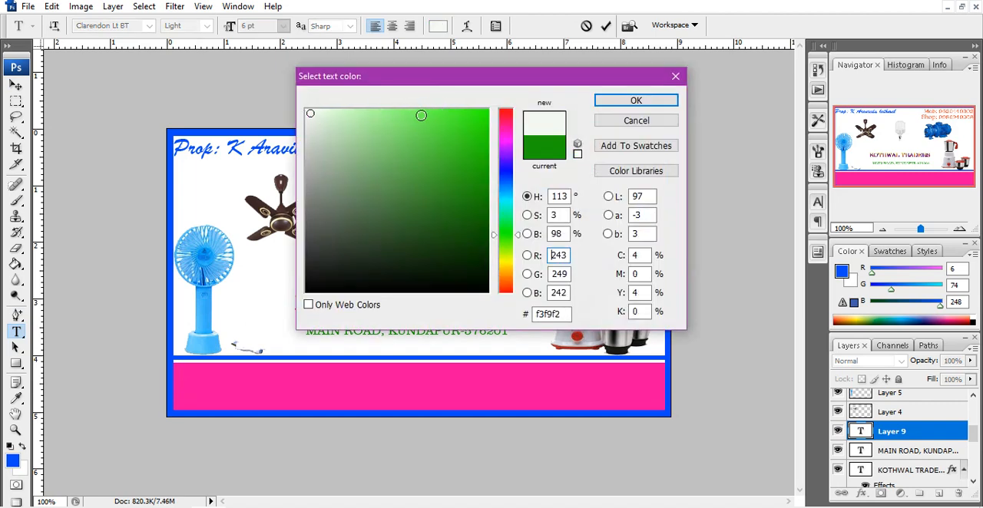
pyautogui.click(307, 114)
pyautogui.moveTo(308, 114); pyautogui.dragTo(306, 110)
pyautogui.click(634, 101)
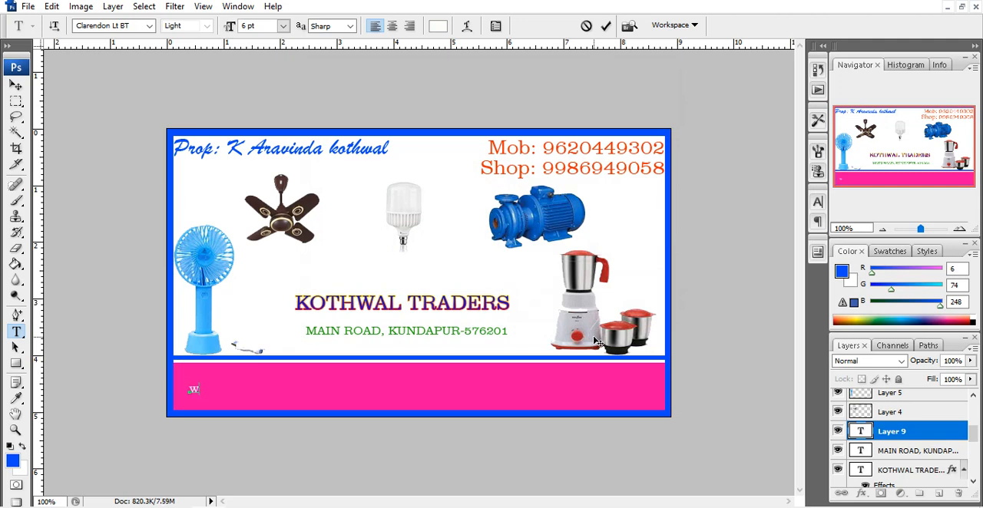
pyautogui.click(283, 26)
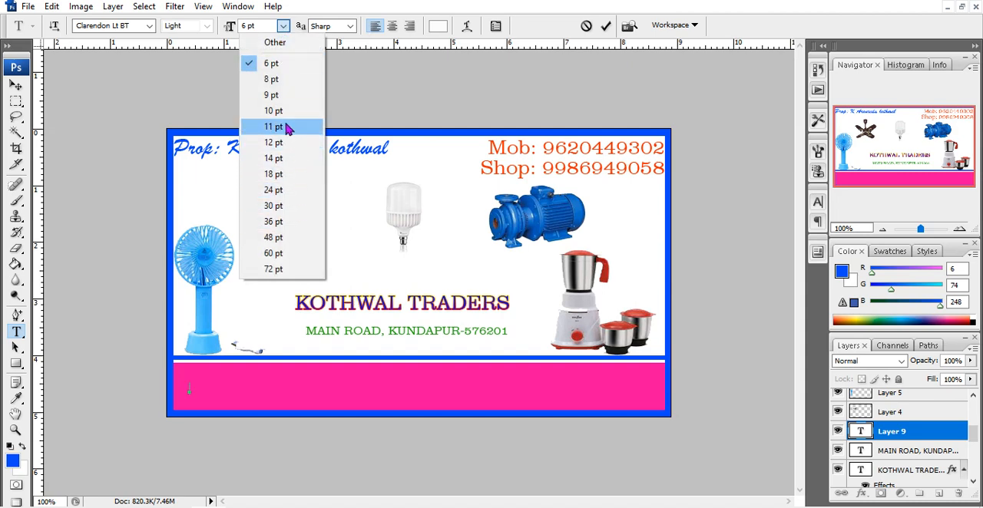
pyautogui.click(271, 95)
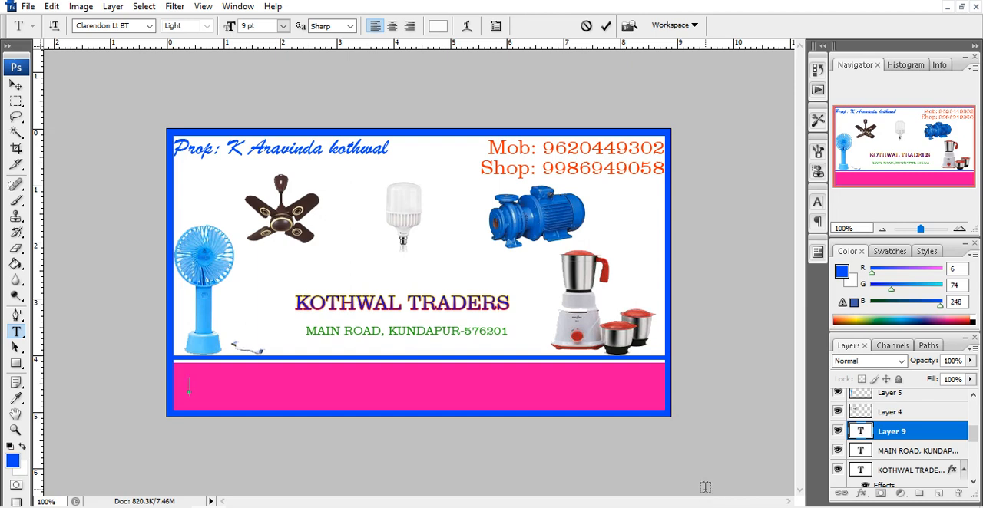
# Enter the tagline "Wholesale Dealers for all types of Electrical Goods sales & Service" in the pink band
pyautogui.write('Who')
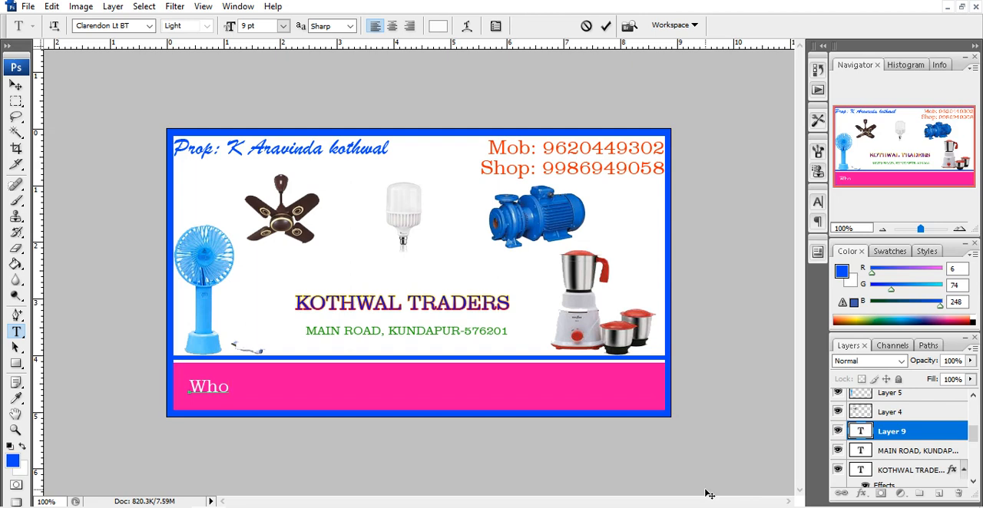
pyautogui.write('lesale Dealers for al')
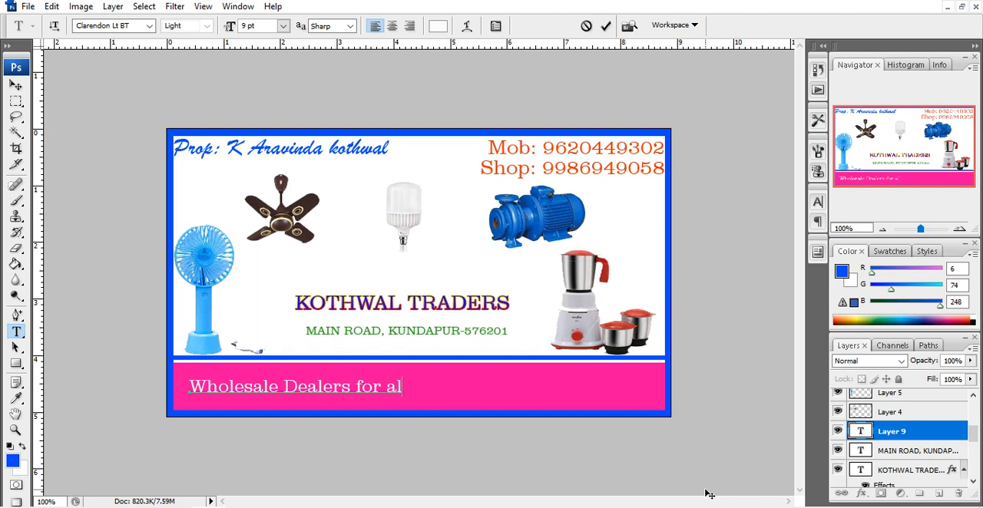
pyautogui.write('l types')
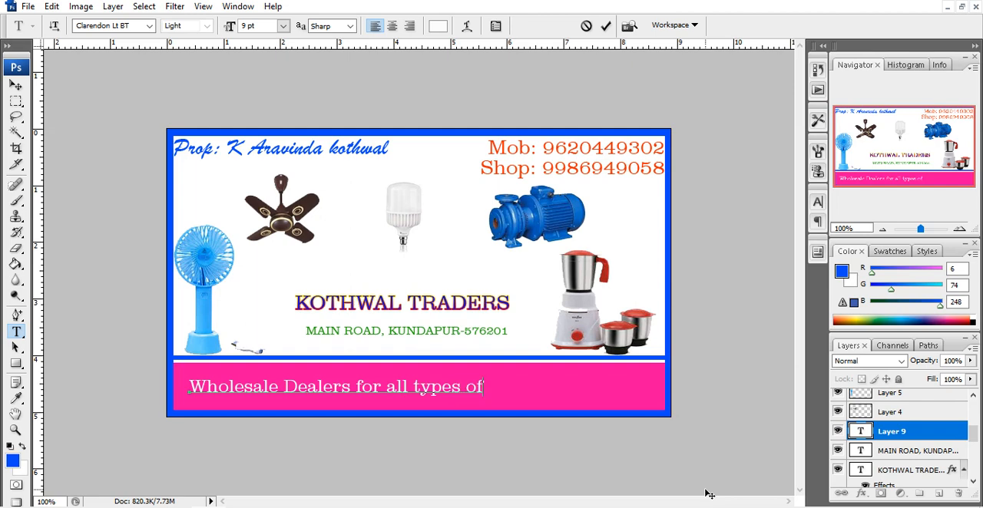
pyautogui.write('of Electrica')
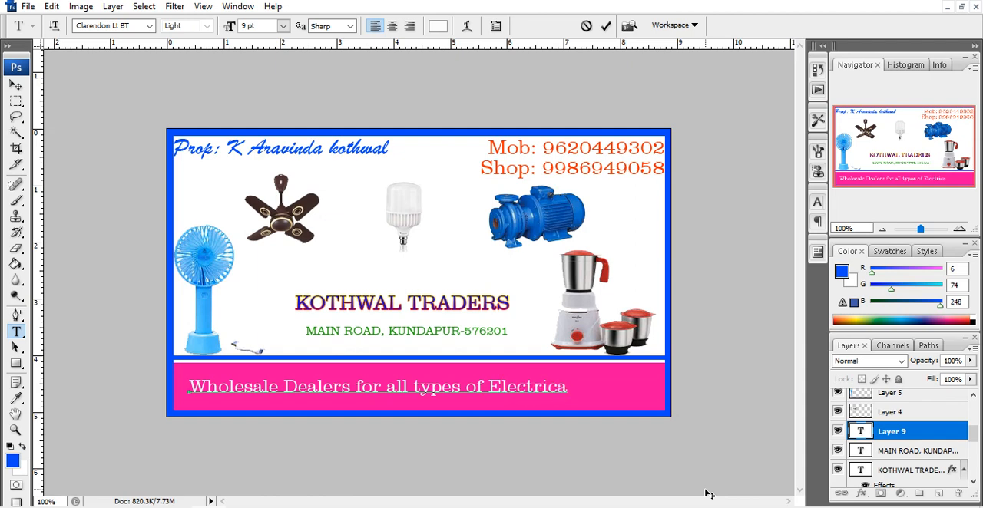
pyautogui.write('l Goods')
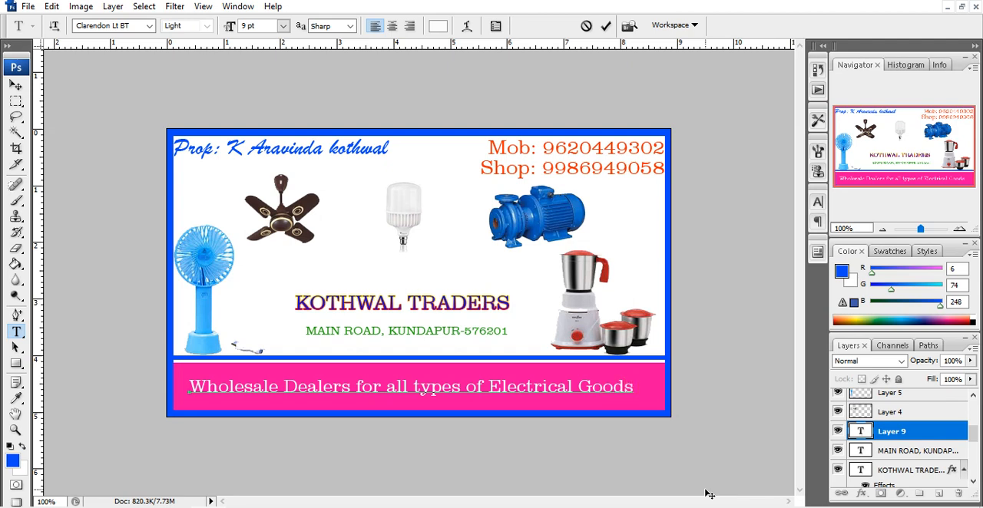
pyautogui.write(' sales &se')
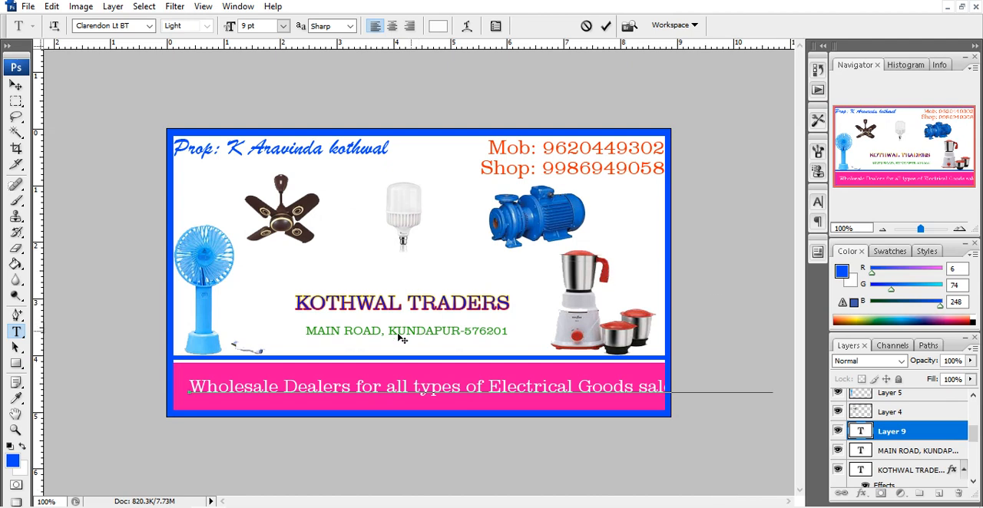
# Reduce the whole tagline's font size to 8 pt and move it slightly left and down in the pink band
pyautogui.click(194, 386)
pyautogui.moveTo(428, 390); pyautogui.dragTo(947, 492)
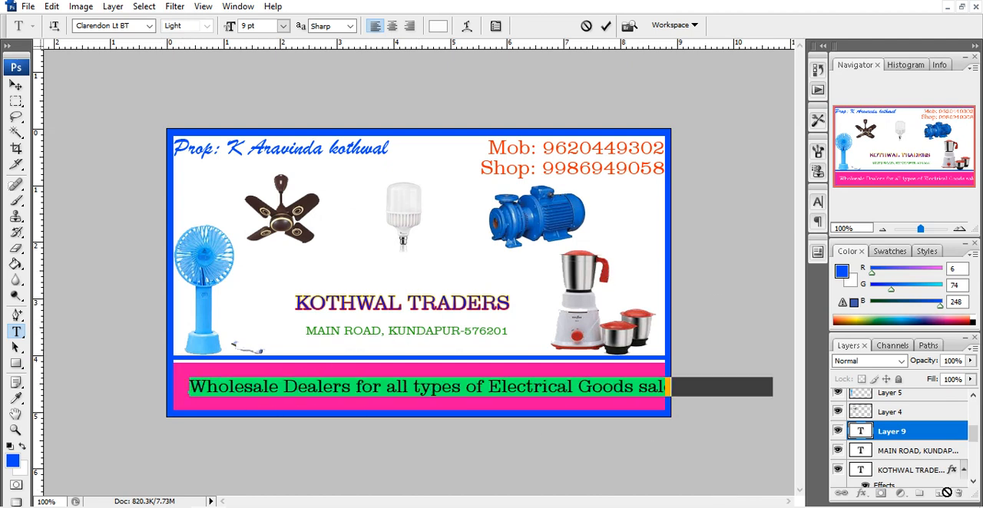
pyautogui.click(283, 25)
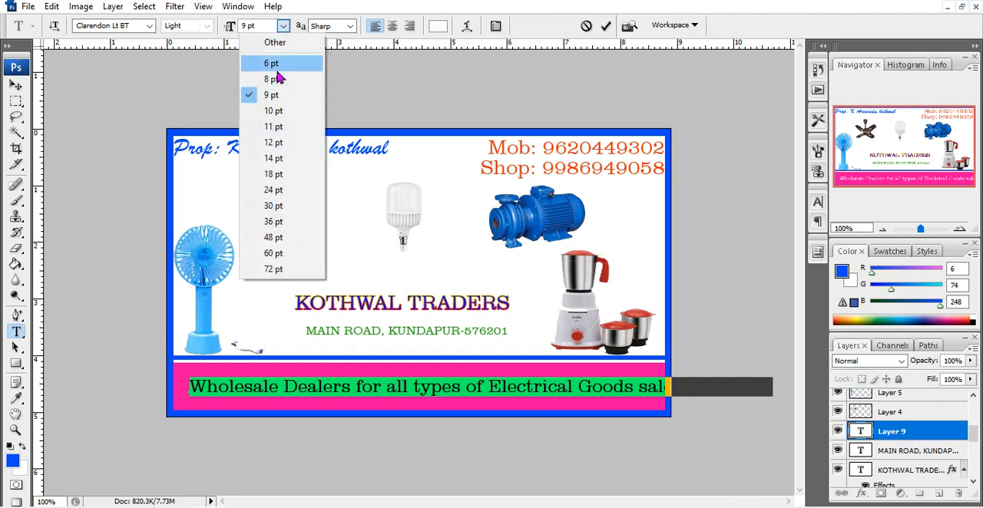
pyautogui.click(277, 68)
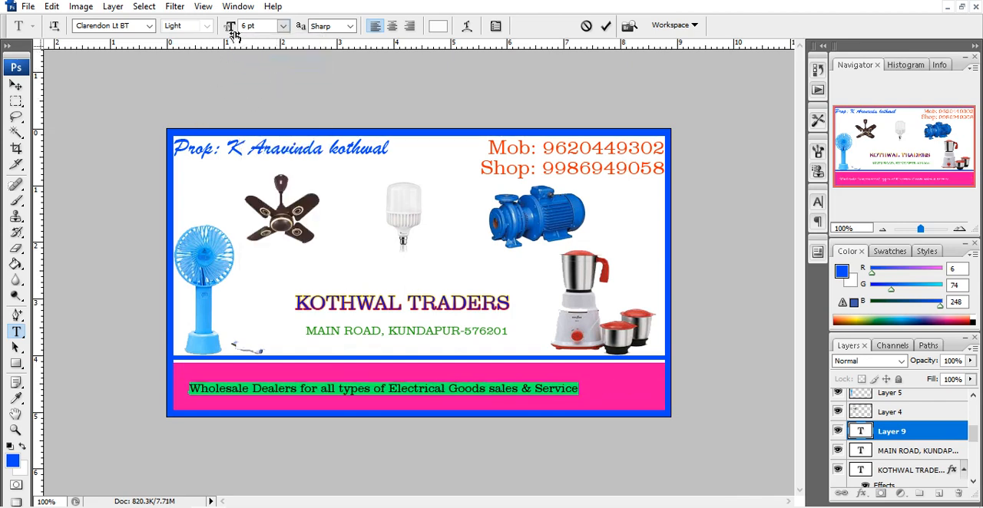
pyautogui.click(282, 28)
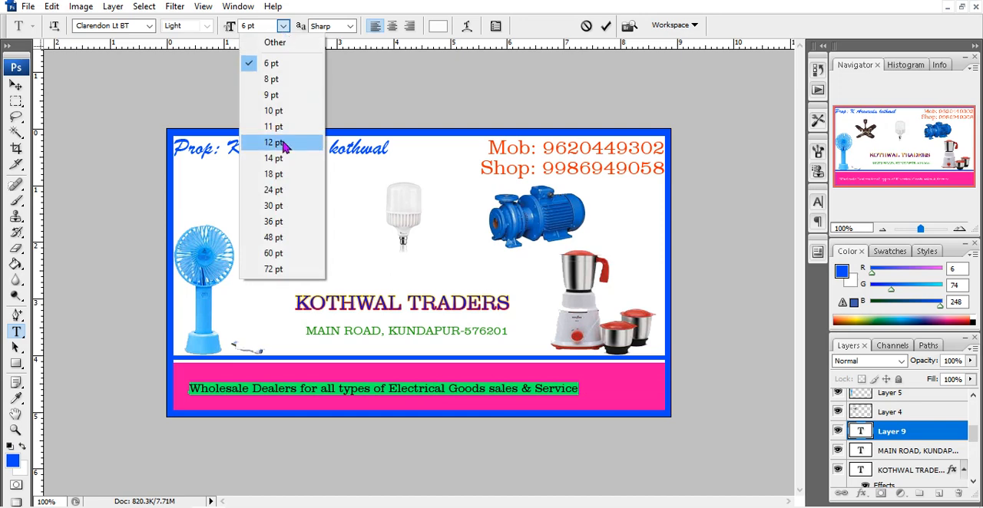
pyautogui.click(282, 79)
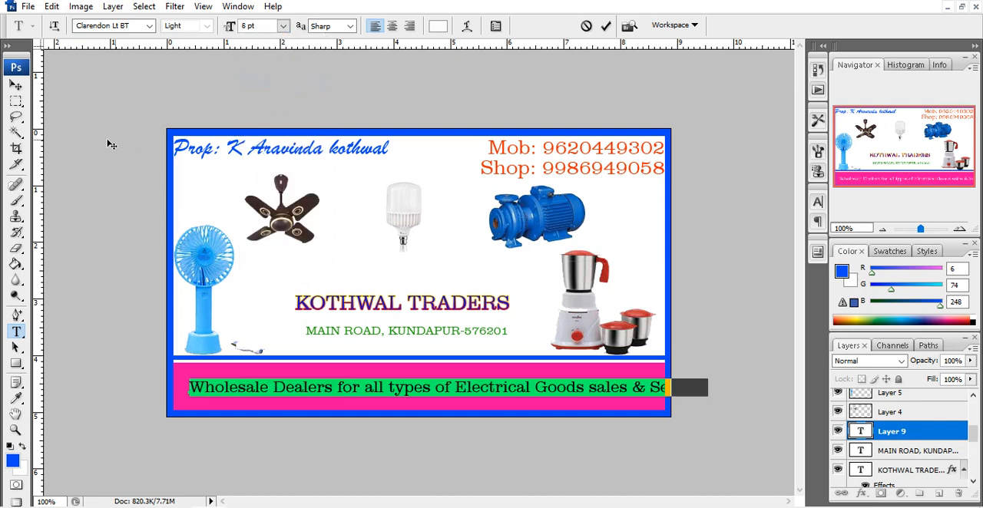
pyautogui.click(15, 85)
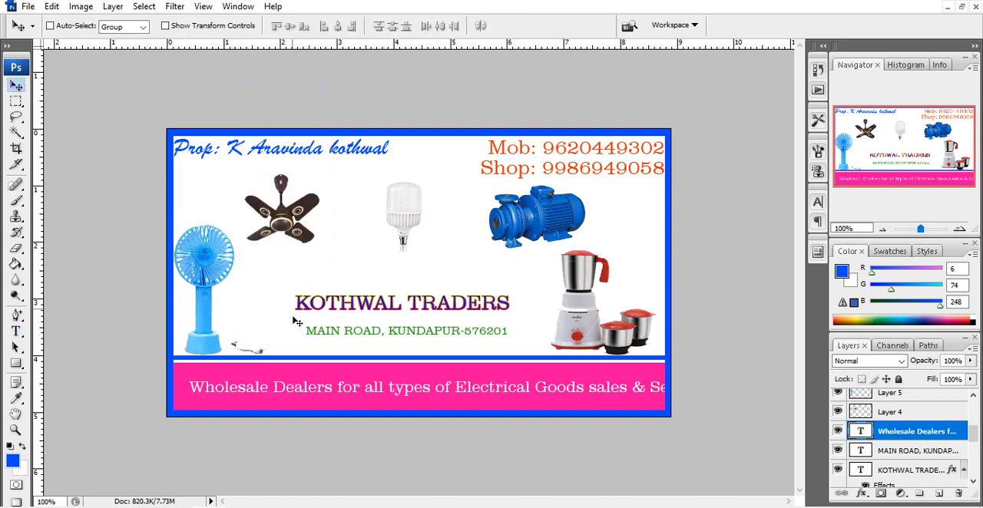
pyautogui.moveTo(364, 392)
pyautogui.mouseDown()
pyautogui.moveTo(343, 381)
pyautogui.moveTo(354, 388)
pyautogui.mouseUp()
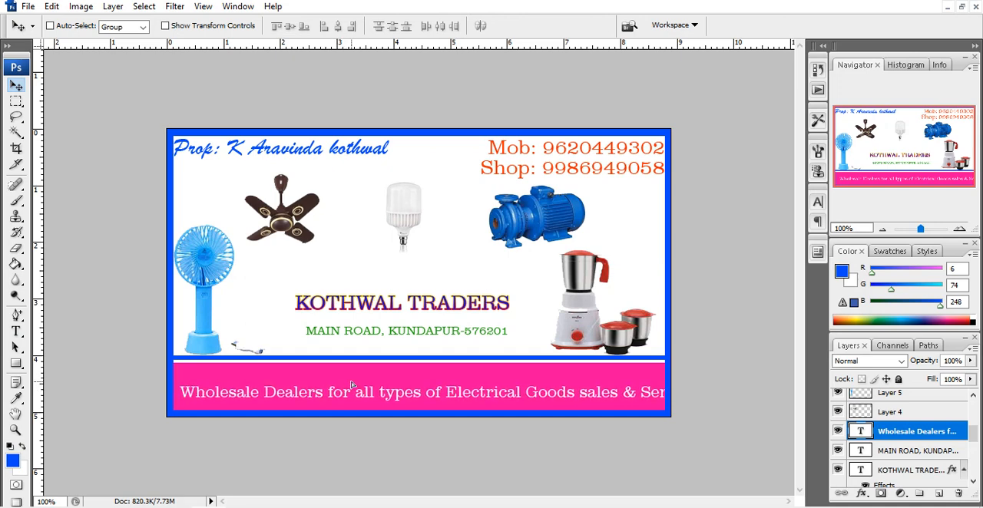
pyautogui.click(16, 331)
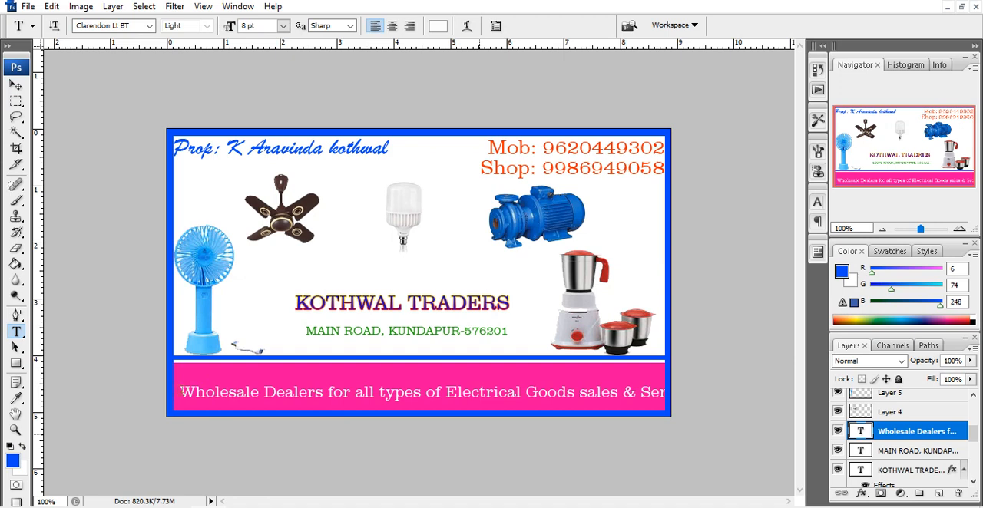
pyautogui.moveTo(173, 393); pyautogui.dragTo(480, 434)
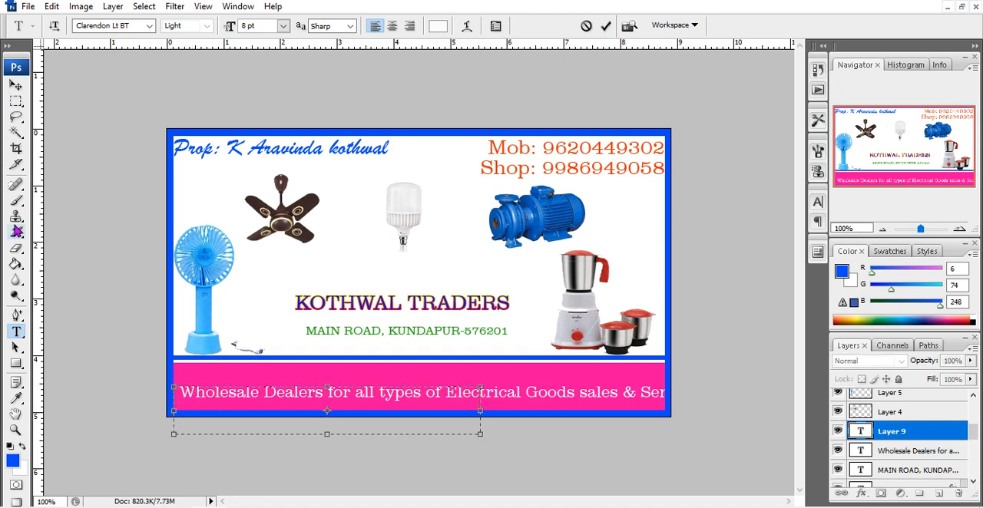
pyautogui.click(16, 86)
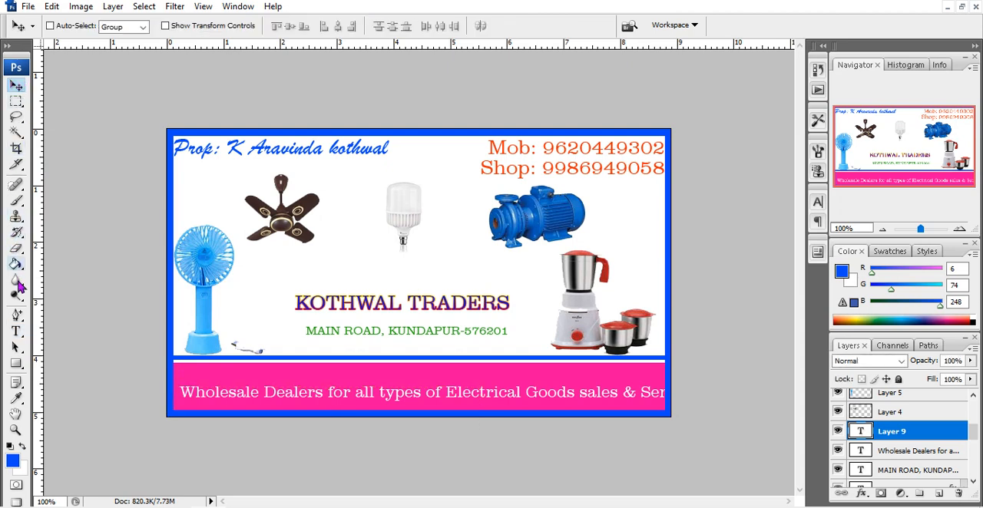
# Set the whole Wholesale Dealers tagline's font size to 6 pt
pyautogui.click(15, 330)
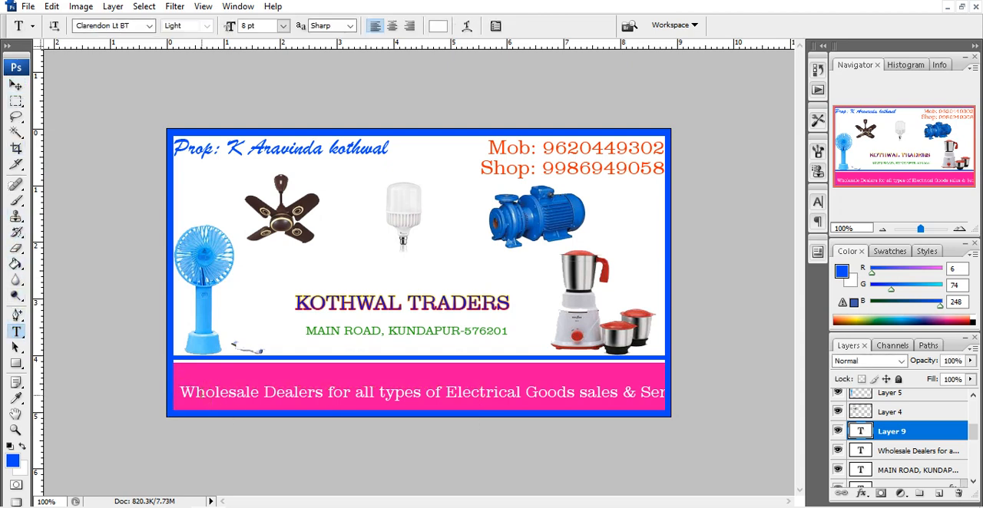
pyautogui.moveTo(180, 392); pyautogui.dragTo(695, 393)
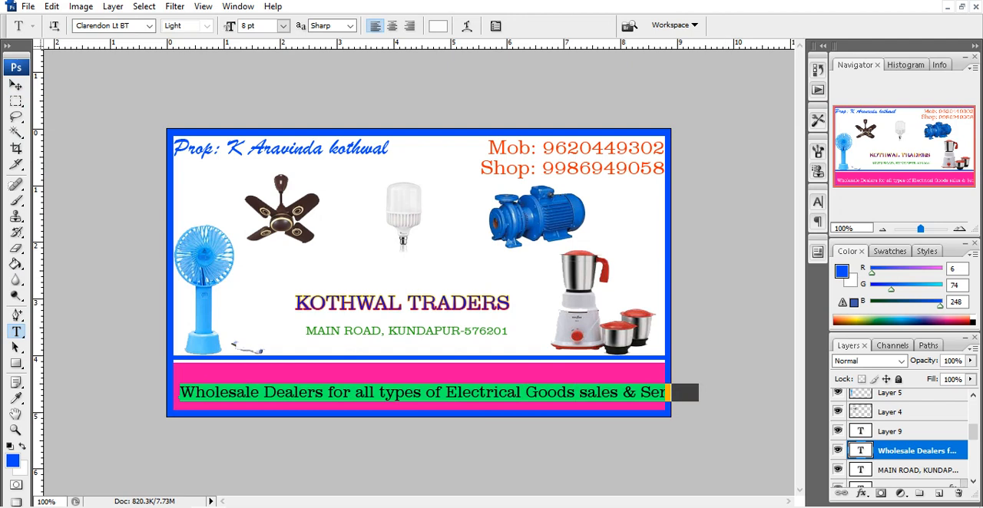
pyautogui.click(283, 25)
pyautogui.click(276, 63)
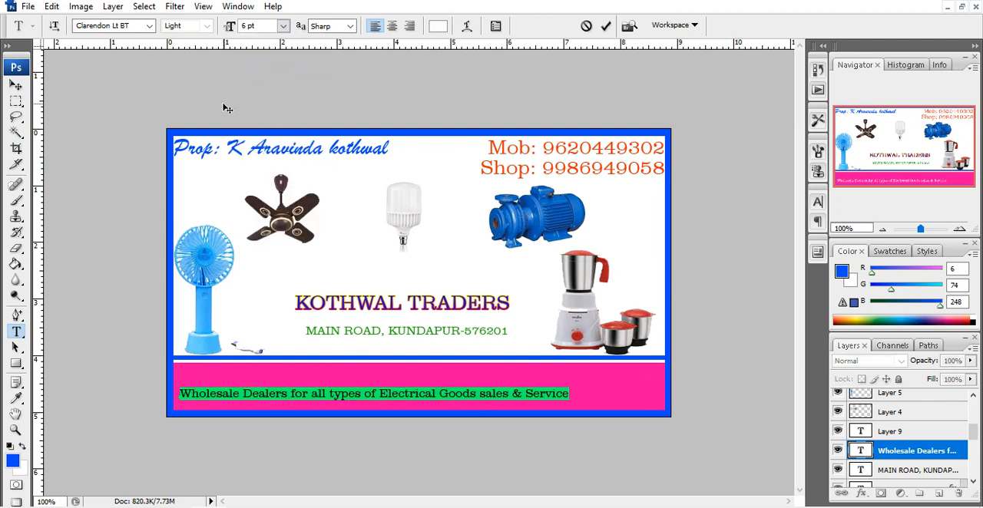
pyautogui.click(17, 86)
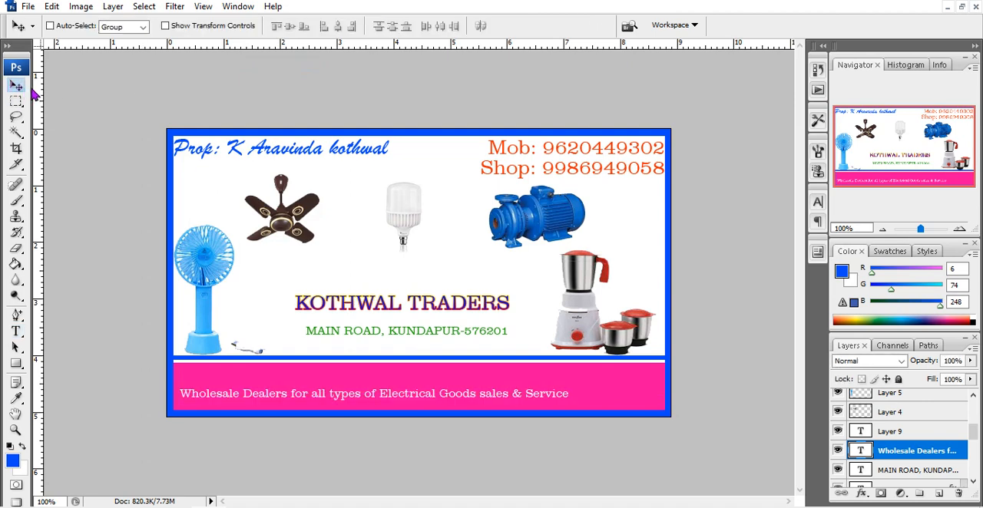
# Free-transform the tagline to 122.8% width and 195.2% height so it fills the pink band, and apply the transformation
pyautogui.hotkey('ctrl', 't')
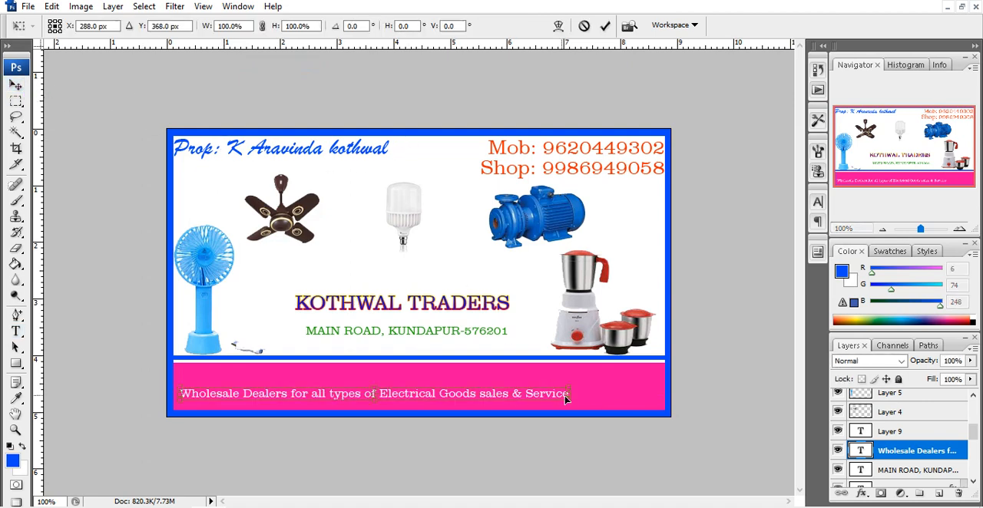
pyautogui.moveTo(567, 395); pyautogui.dragTo(658, 391)
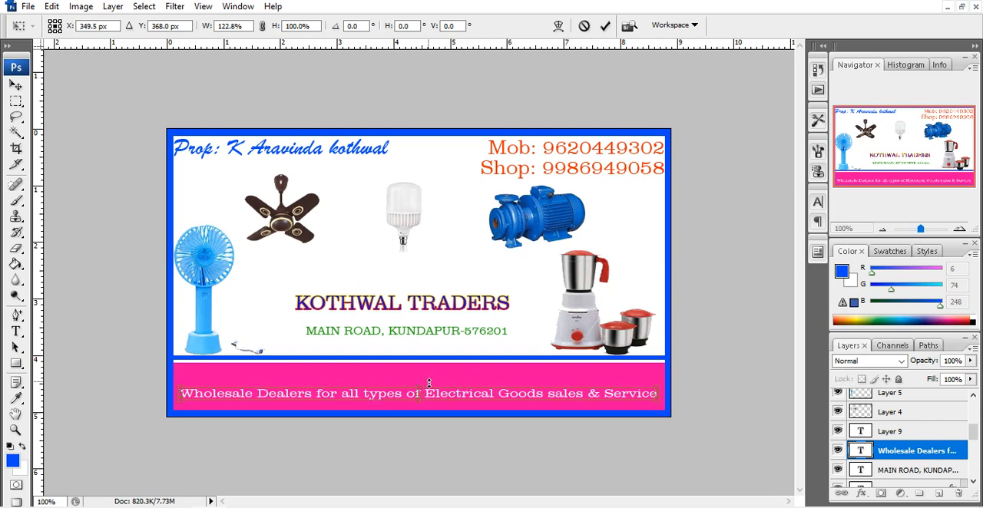
pyautogui.moveTo(422, 383)
pyautogui.mouseDown()
pyautogui.moveTo(426, 358)
pyautogui.moveTo(428, 372)
pyautogui.mouseUp()
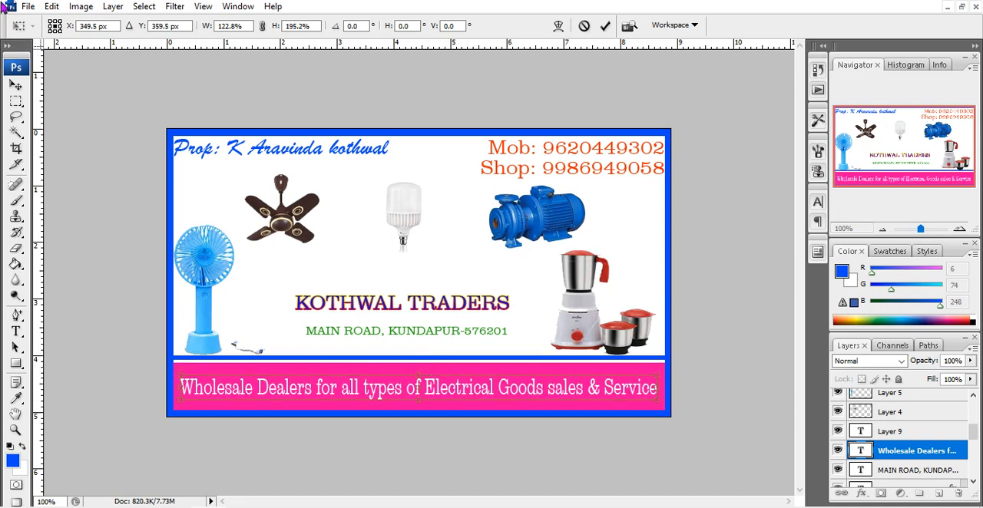
pyautogui.click(15, 101)
pyautogui.click(454, 192)
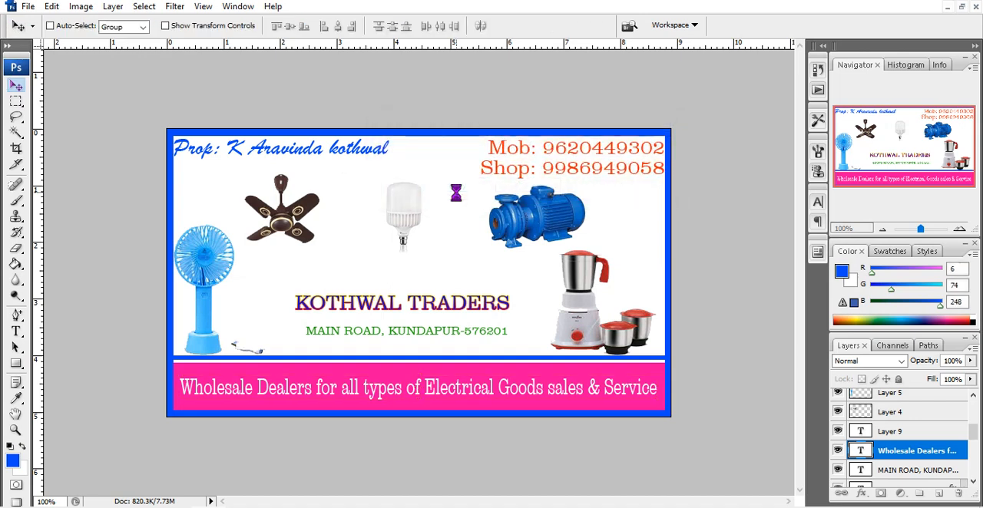
# Add a 1 px outside Stroke layer style to the Wholesale Dealers tagline in pinkish red (ff005a) and apply it
pyautogui.click(862, 493)
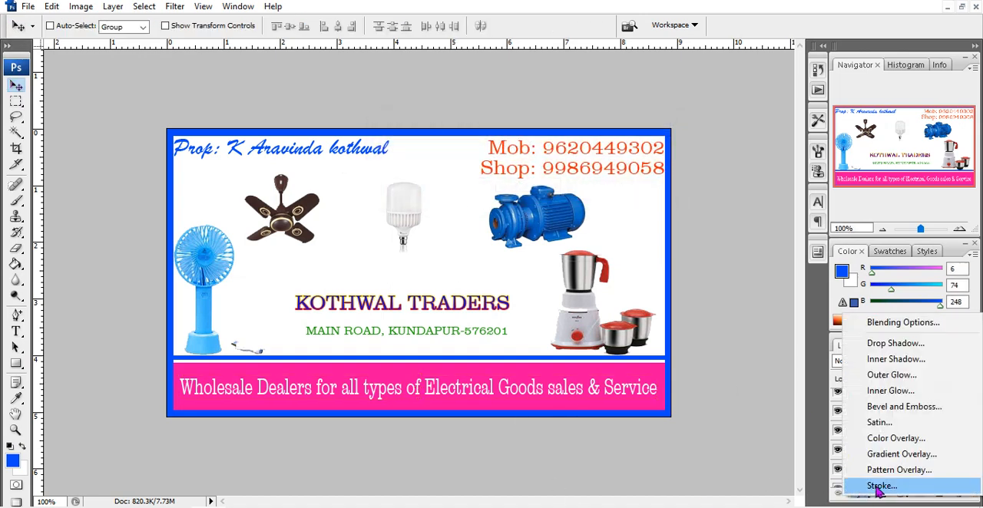
pyautogui.click(881, 485)
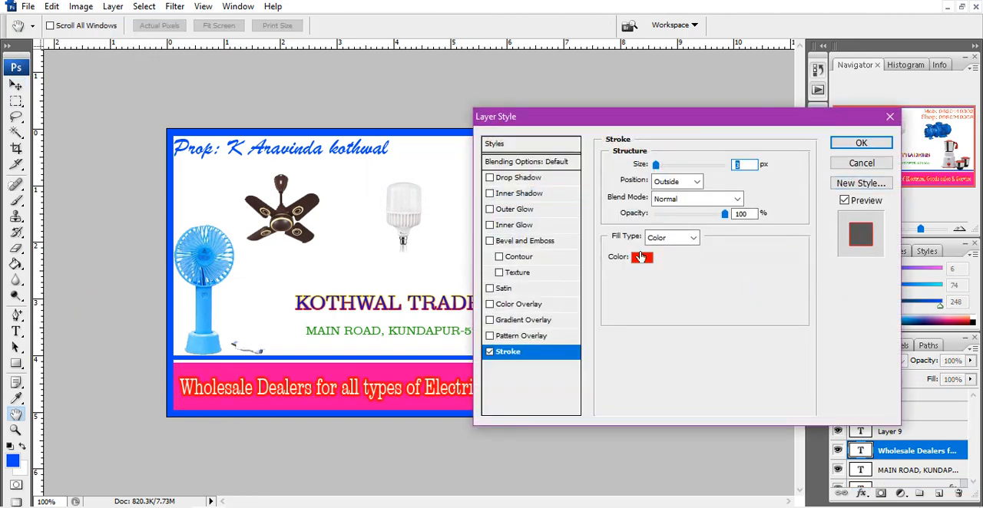
pyautogui.click(640, 261)
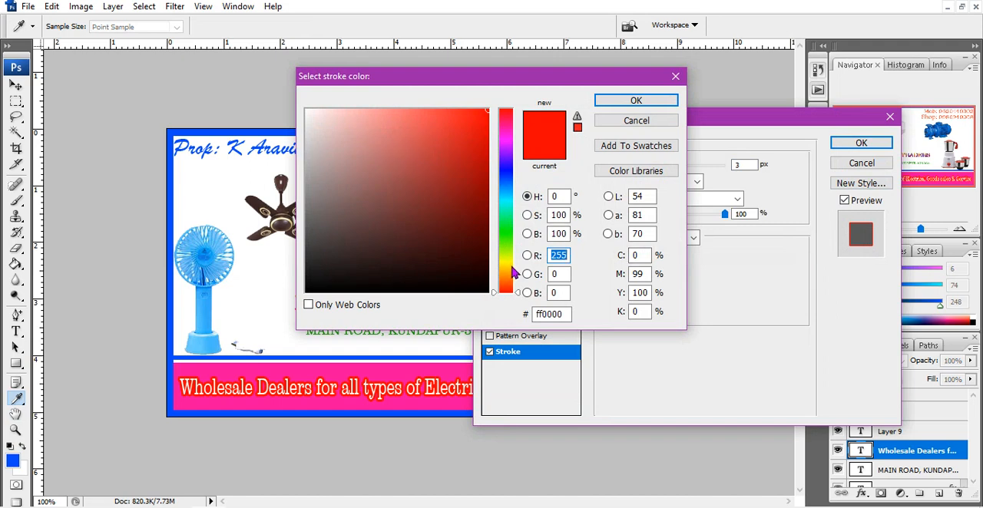
pyautogui.click(511, 267)
pyautogui.click(507, 222)
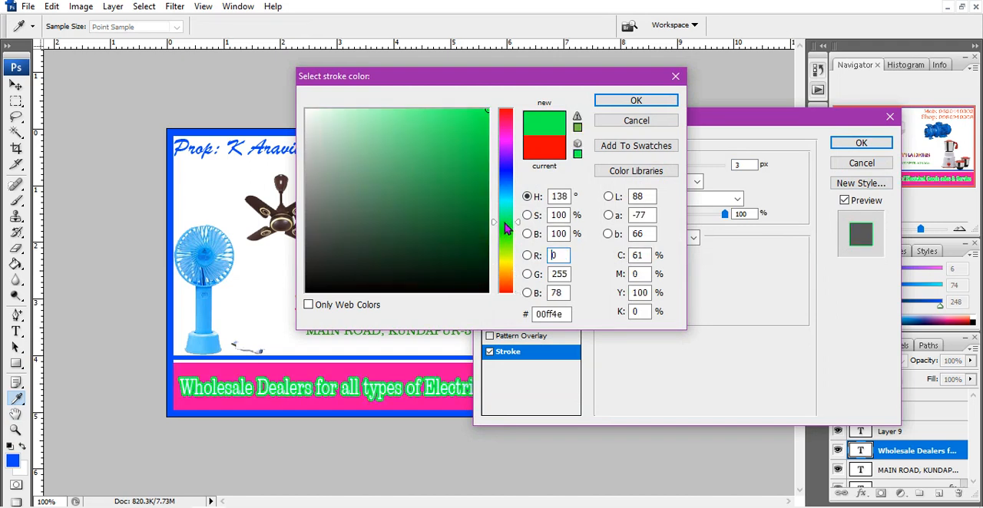
pyautogui.click(506, 178)
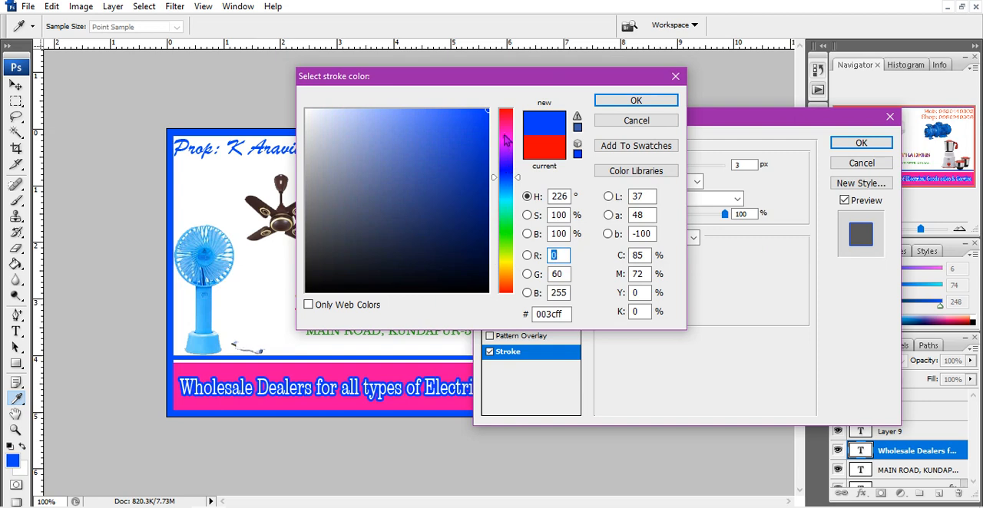
pyautogui.click(507, 137)
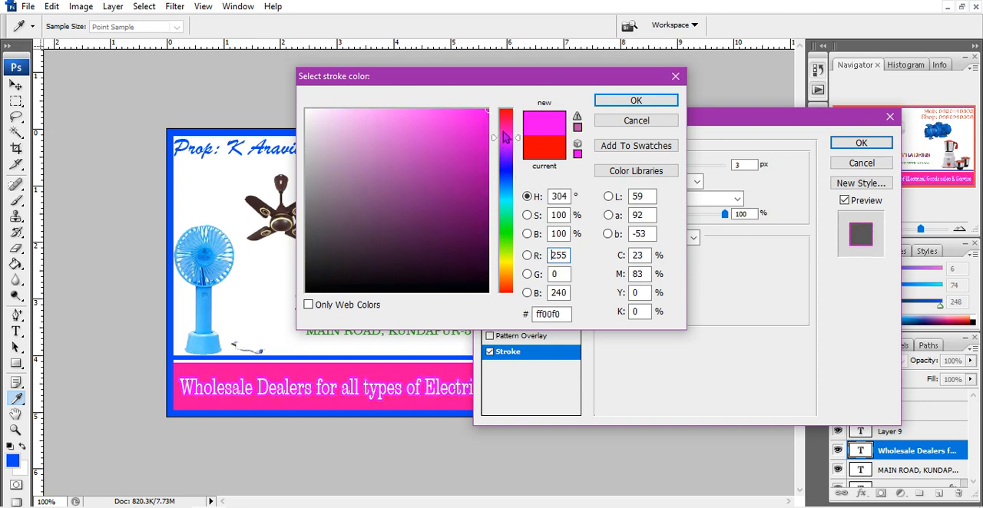
pyautogui.click(508, 121)
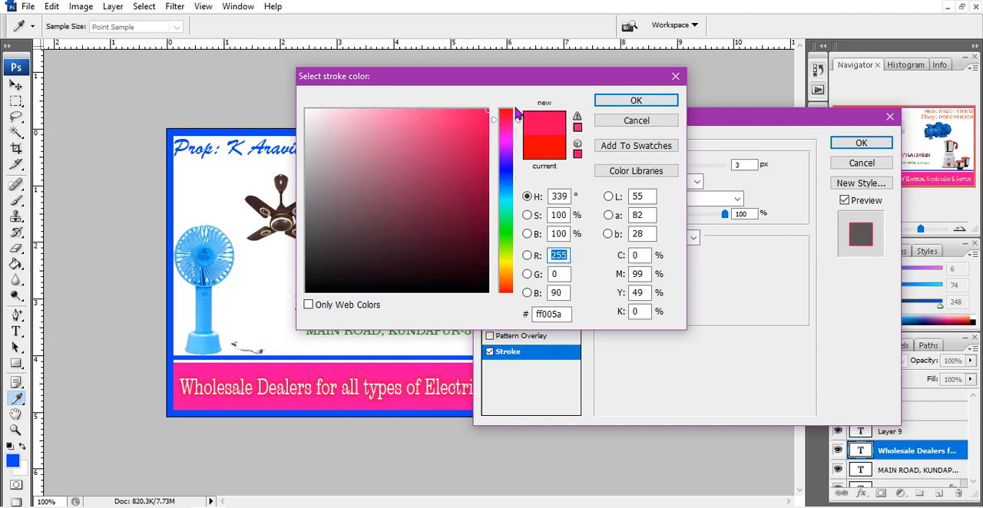
pyautogui.click(635, 104)
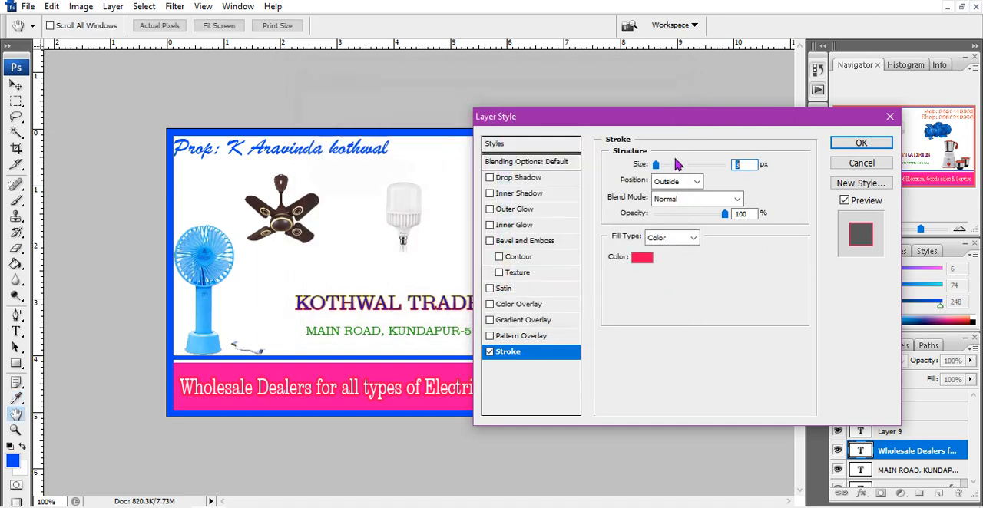
pyautogui.moveTo(659, 167); pyautogui.dragTo(650, 168)
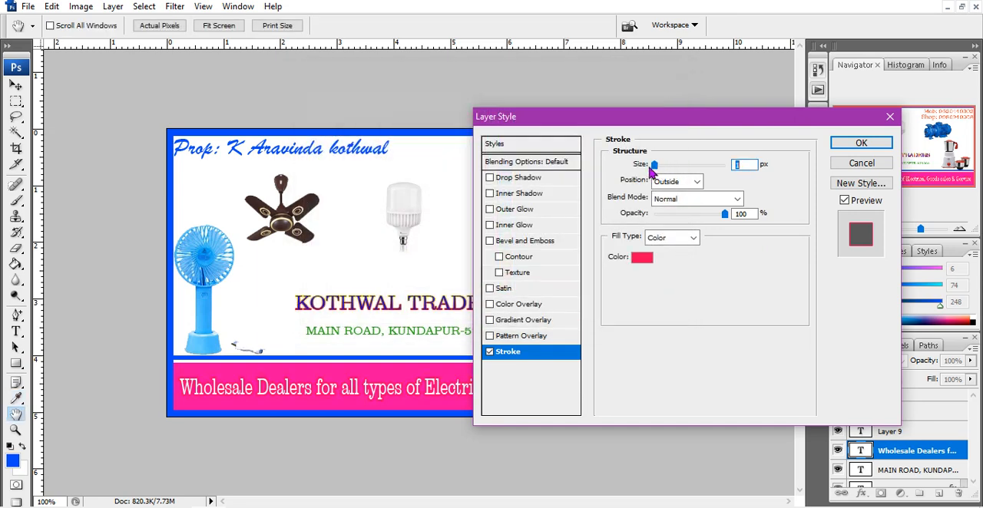
pyautogui.click(855, 144)
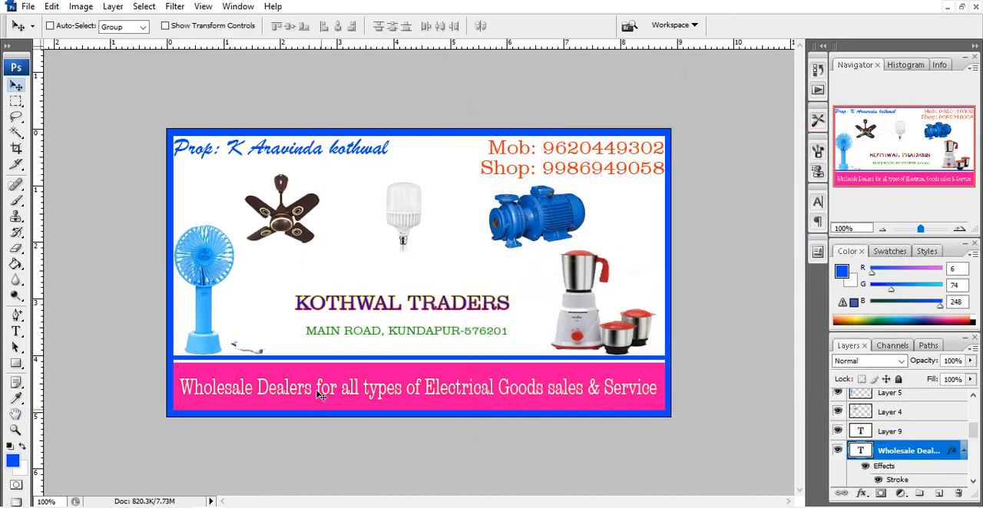